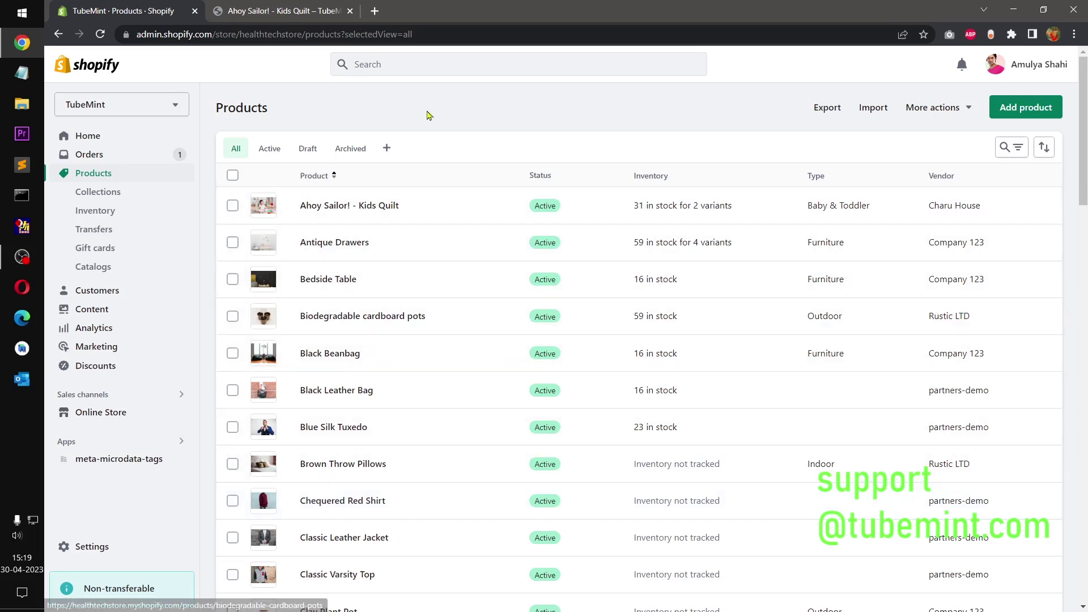
Glance at the Ahoy Sailor! - Kids Quilt storefront tab, then return to the admin Products list
{"action": "left_click", "coordinate": [253, 7]}
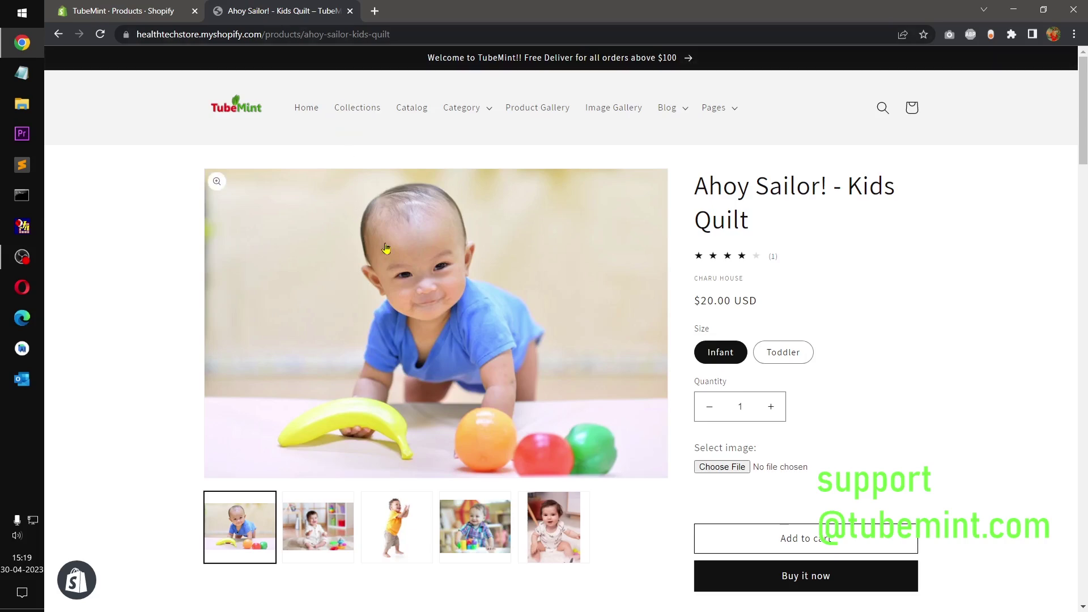
{"action": "left_click", "coordinate": [103, 7]}
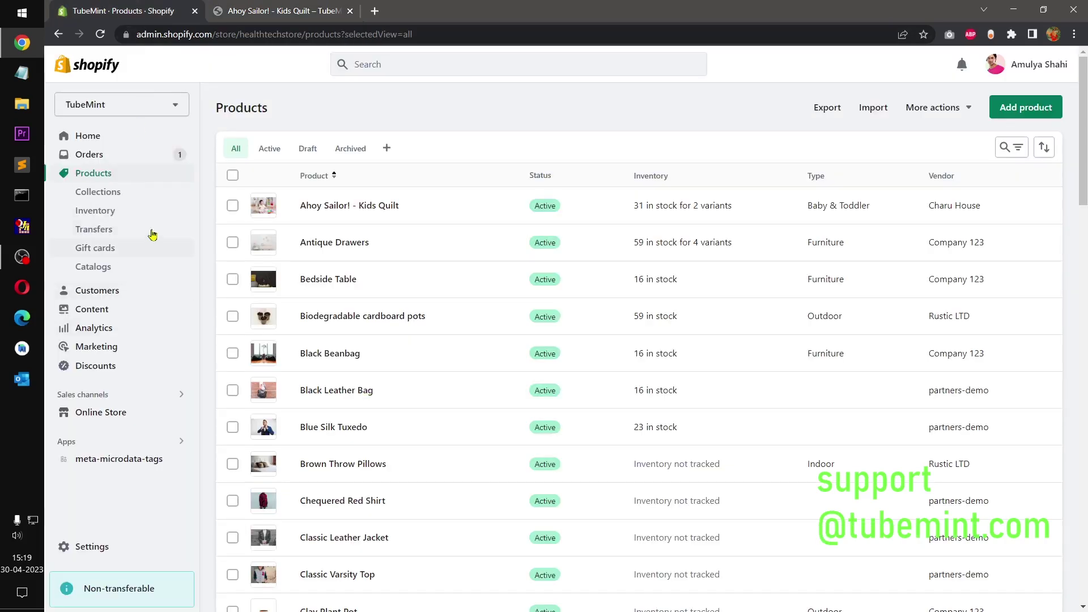
{"action": "left_click", "coordinate": [105, 414]}
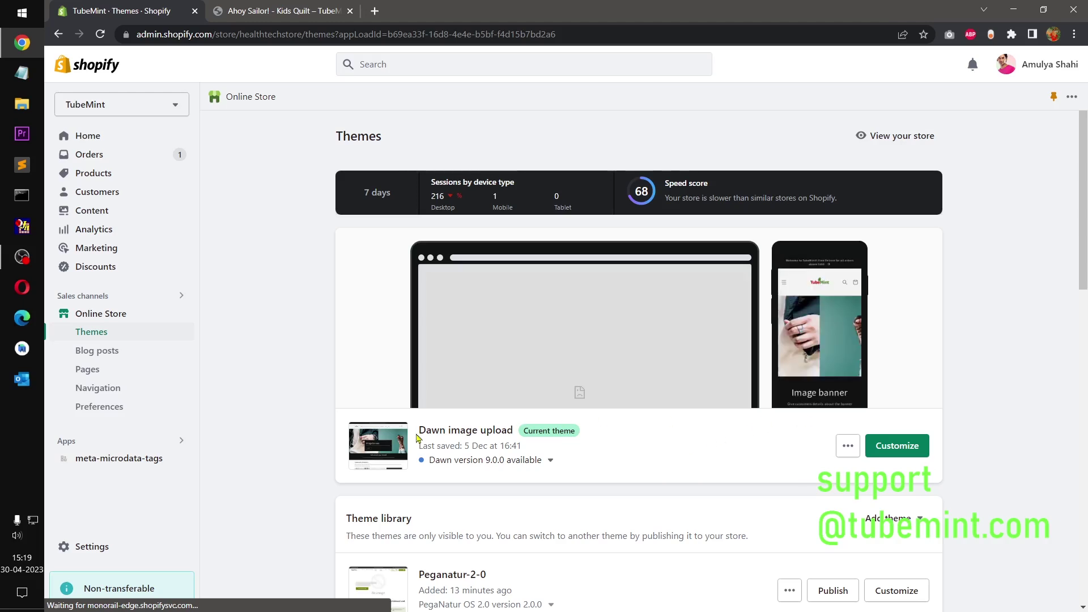
{"action": "left_click_drag", "start_coordinate": [419, 435], "coordinate": [491, 437]}
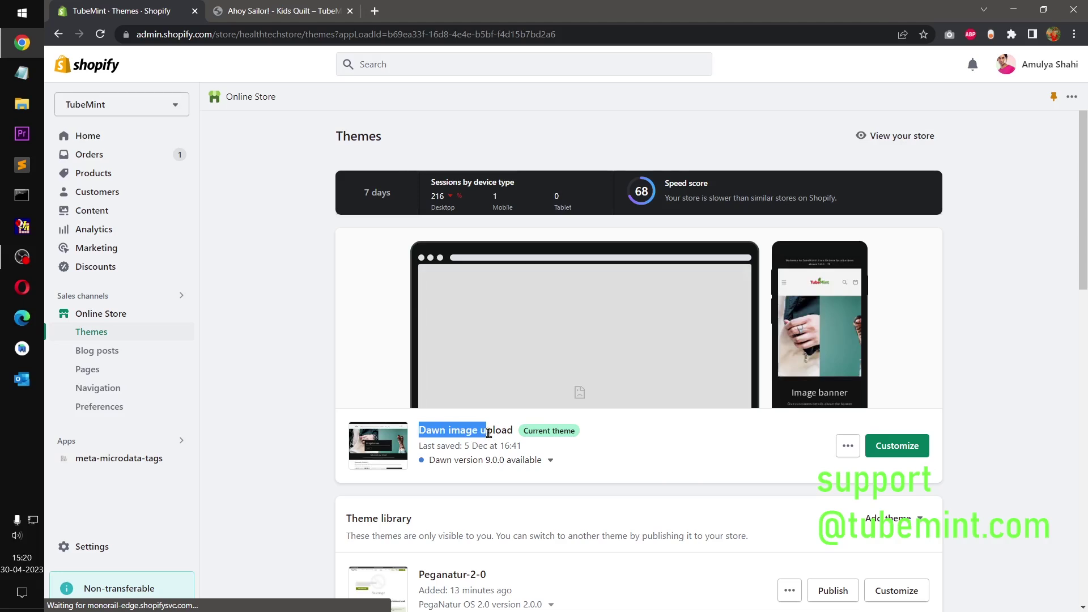
{"action": "left_click", "coordinate": [443, 444]}
{"action": "left_click_drag", "start_coordinate": [459, 446], "coordinate": [528, 451]}
{"action": "left_click", "coordinate": [629, 463]}
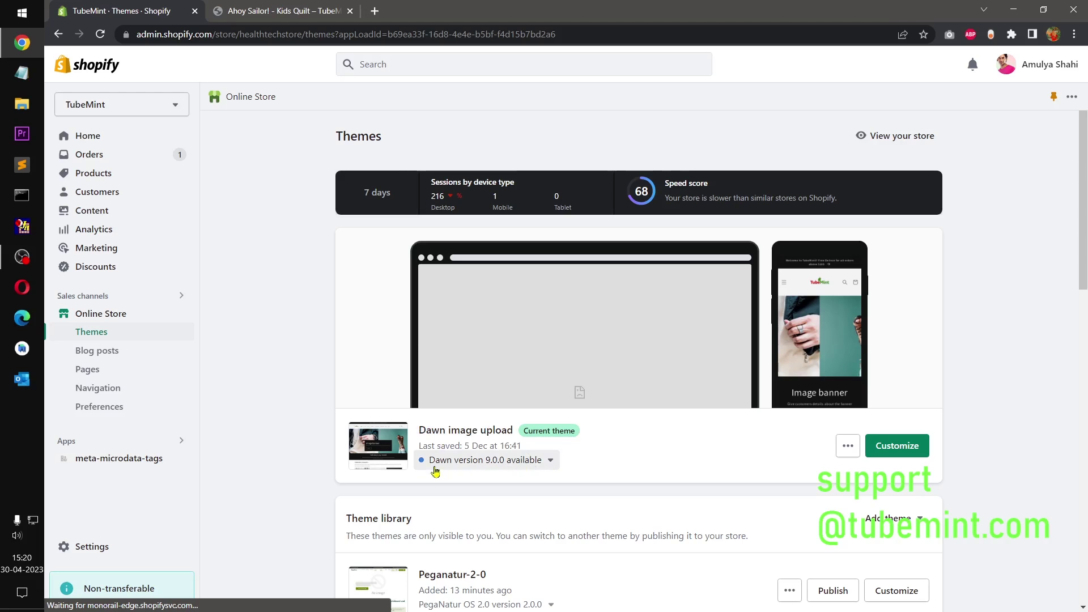
{"action": "left_click", "coordinate": [548, 467]}
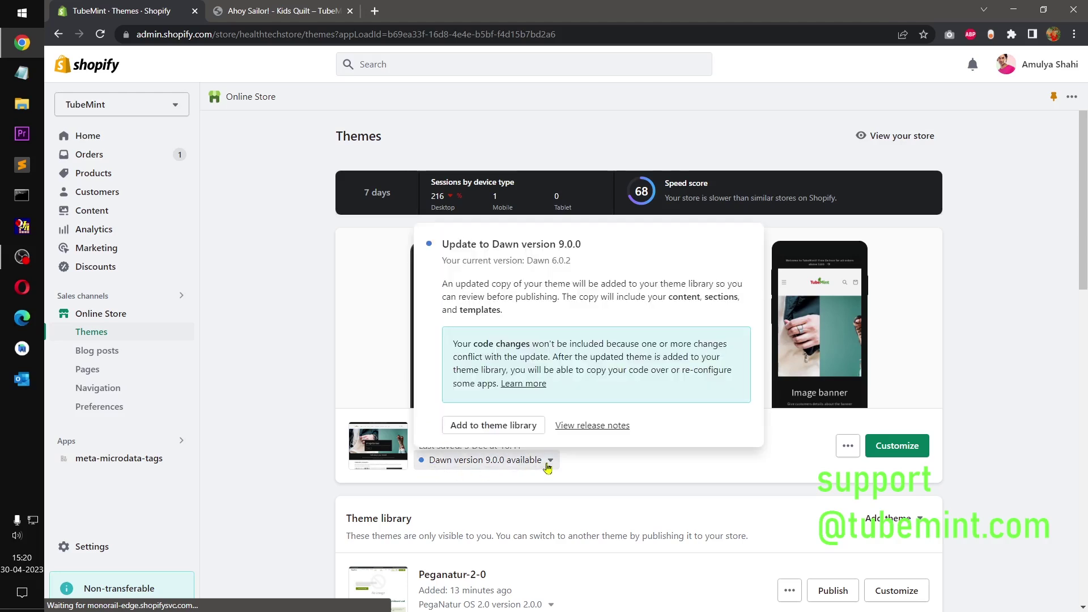
{"action": "left_click_drag", "start_coordinate": [538, 262], "coordinate": [623, 278]}
{"action": "left_click", "coordinate": [623, 278]}
{"action": "left_click", "coordinate": [294, 386]}
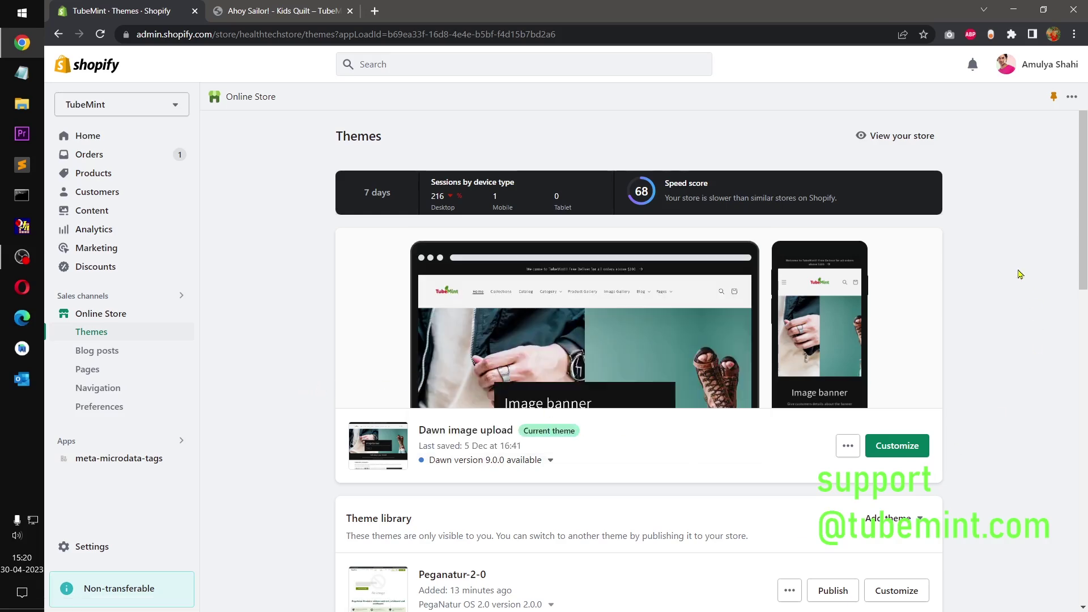
{"action": "mouse_move", "coordinate": [1084, 283]}
{"action": "left_mouse_down"}
{"action": "mouse_move", "coordinate": [1084, 491]}
{"action": "mouse_move", "coordinate": [1084, 285]}
{"action": "left_mouse_up"}
Check the storefront tab, then open the Ahoy Sailor! - Kids Quilt product from Products
{"action": "left_click", "coordinate": [276, 6]}
{"action": "left_click", "coordinate": [146, 7]}
{"action": "left_click", "coordinate": [94, 175]}
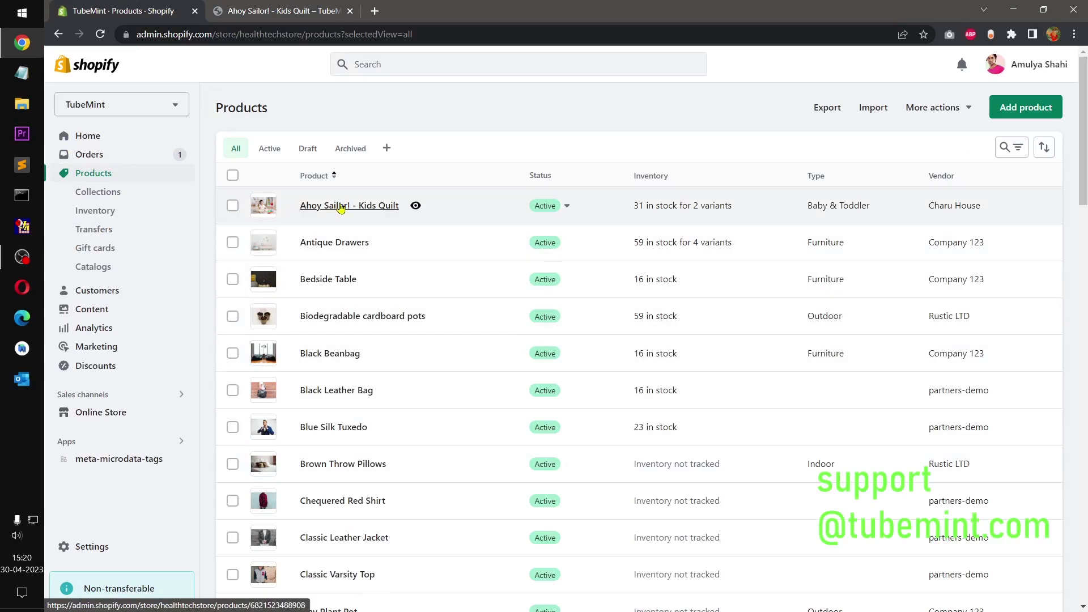
{"action": "left_click", "coordinate": [340, 208]}
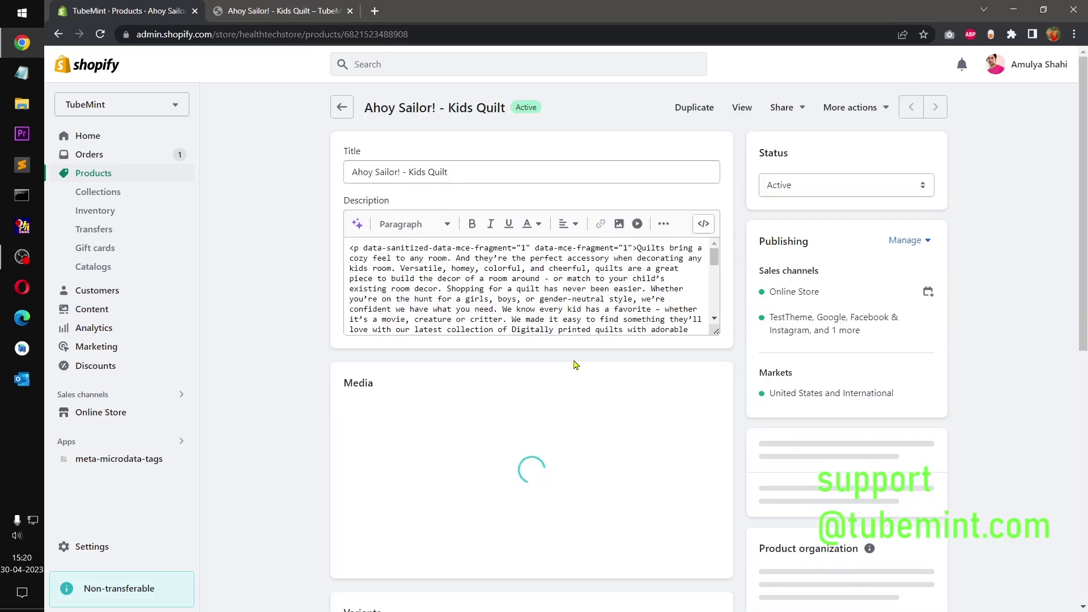
Copy the first paragraph of the Kids Quilt product description
{"action": "scroll", "coordinate": [574, 360], "scroll_direction": "down", "scroll_amount": 1}
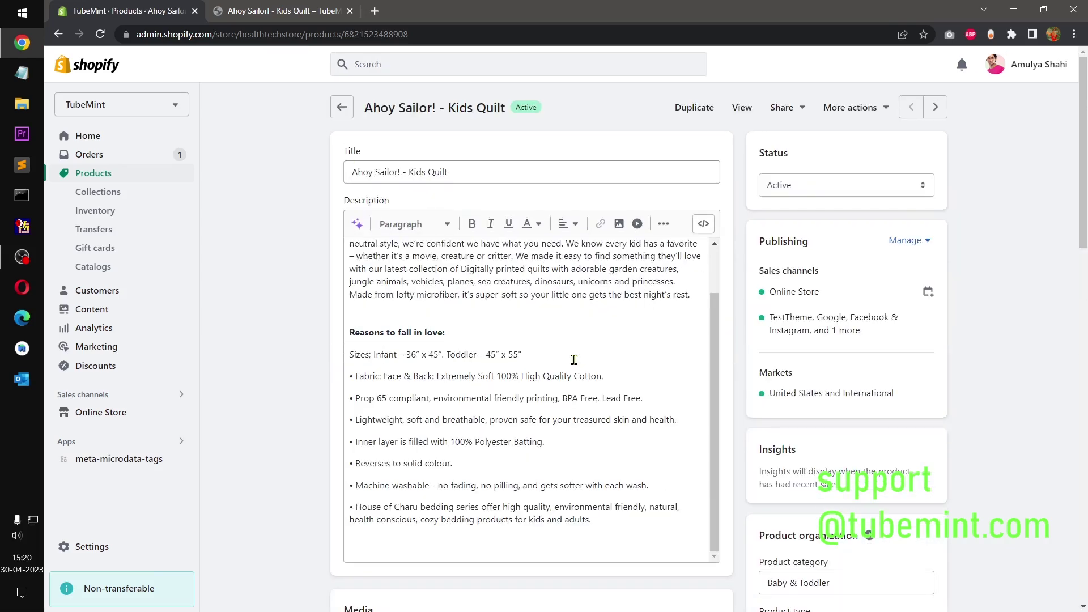
{"action": "scroll", "coordinate": [659, 360], "scroll_direction": "down", "scroll_amount": 15}
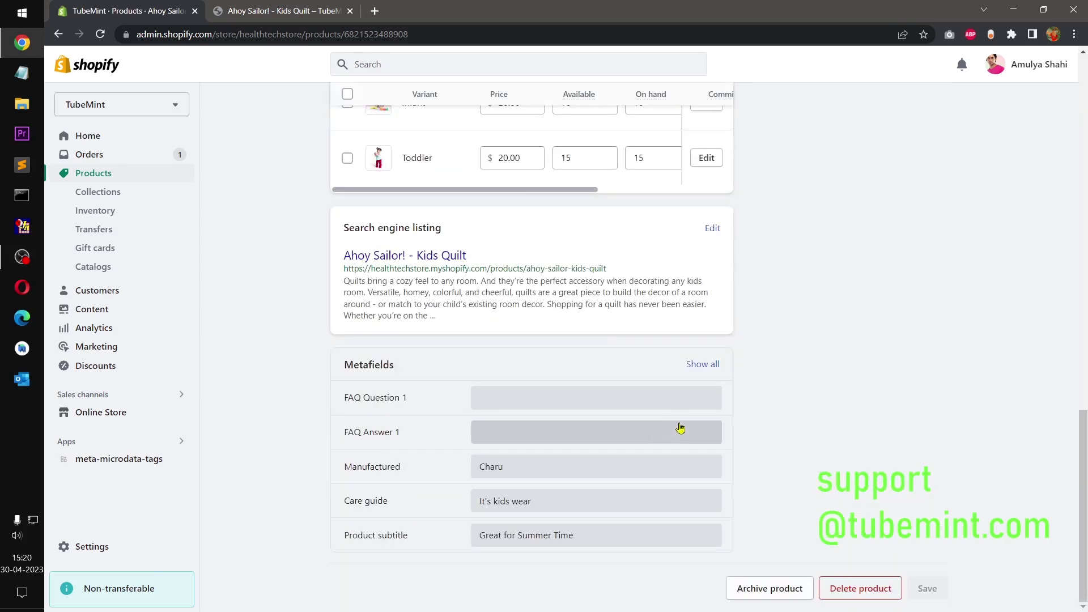
{"action": "scroll", "coordinate": [681, 362], "scroll_direction": "up", "scroll_amount": 15}
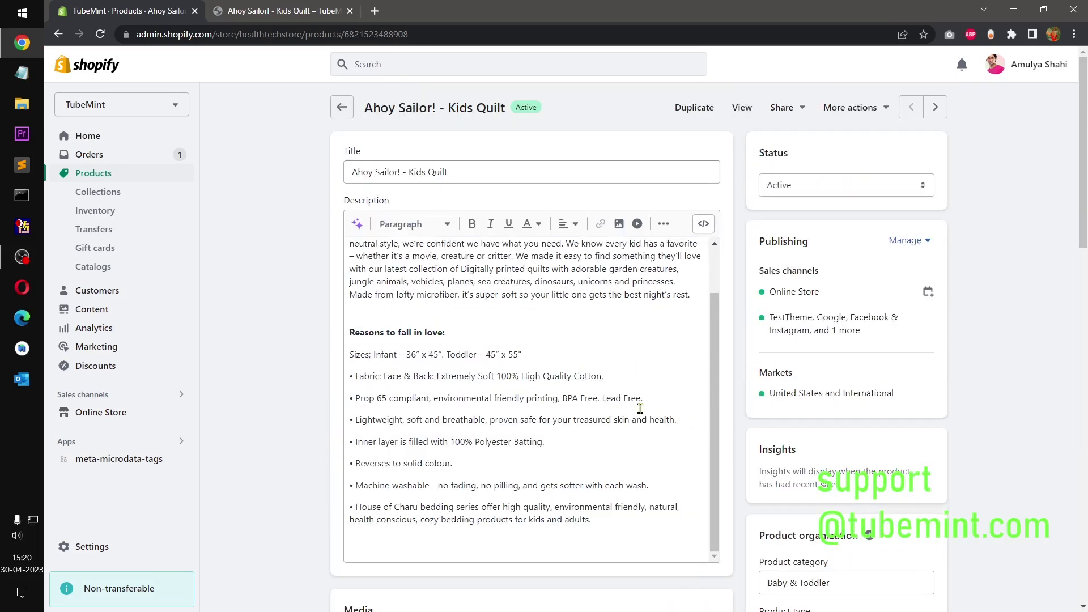
{"action": "left_click_drag", "start_coordinate": [692, 297], "coordinate": [556, 291]}
{"action": "scroll", "coordinate": [668, 345], "scroll_direction": "up", "scroll_amount": 1}
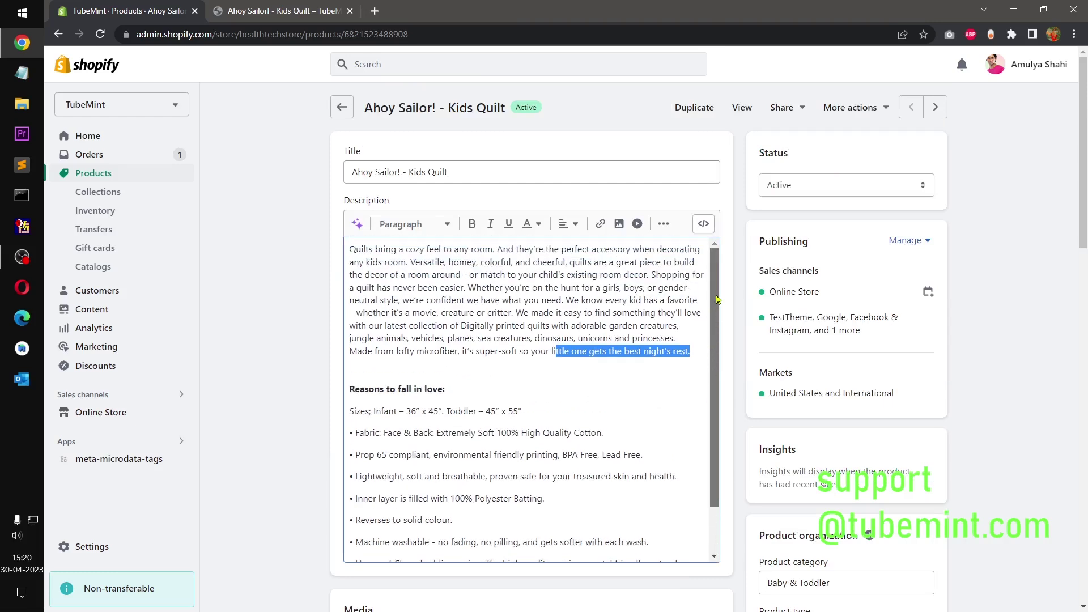
{"action": "left_click_drag", "start_coordinate": [695, 350], "coordinate": [352, 249]}
{"action": "right_click", "coordinate": [358, 253]}
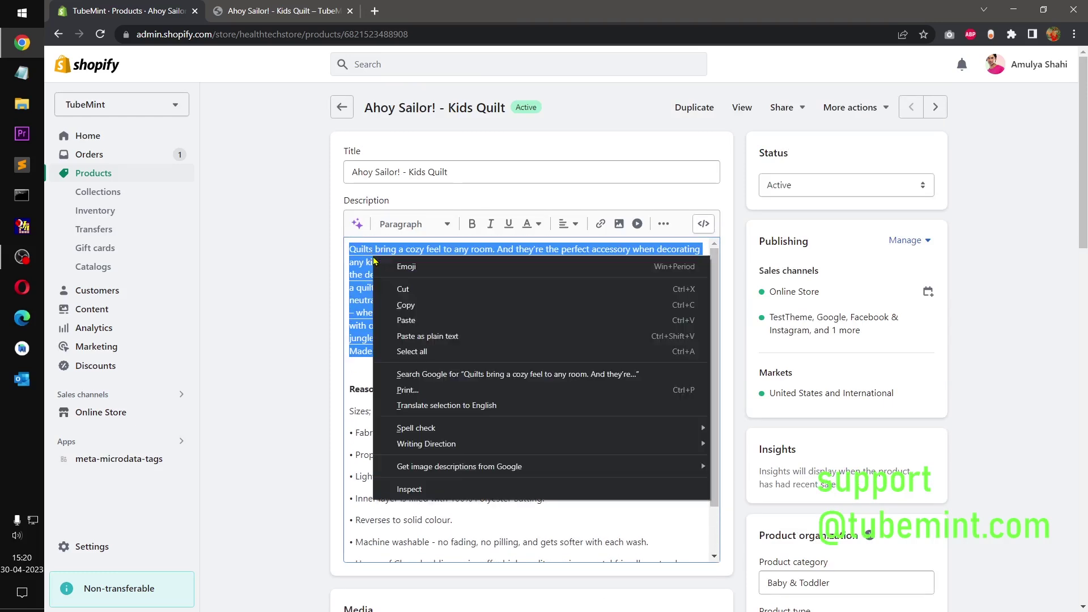
{"action": "left_click", "coordinate": [391, 306]}
{"action": "left_click", "coordinate": [277, 301]}
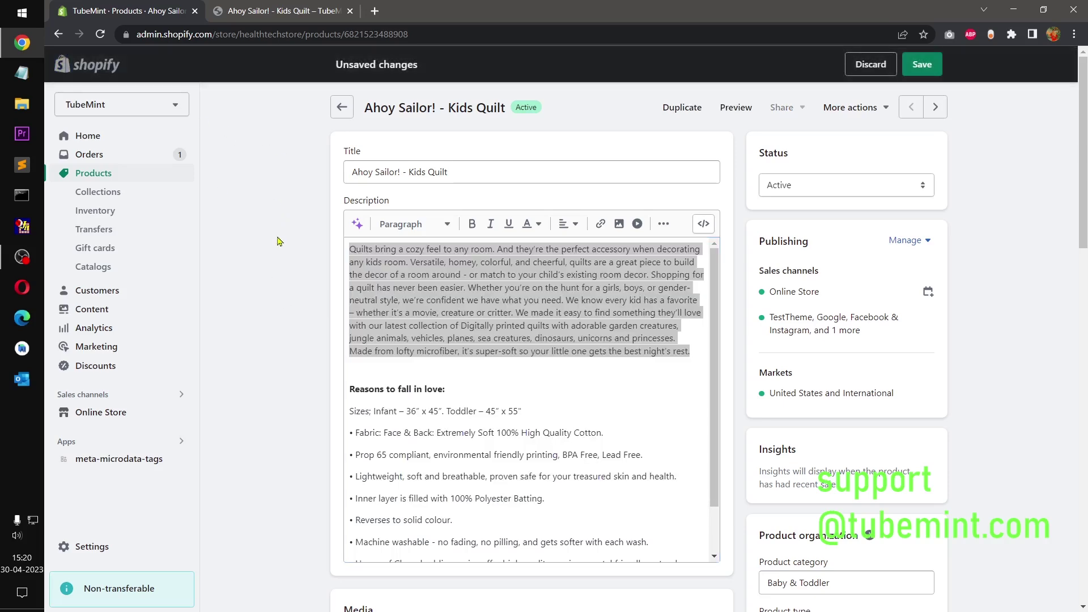
{"action": "left_click", "coordinate": [126, 413]}
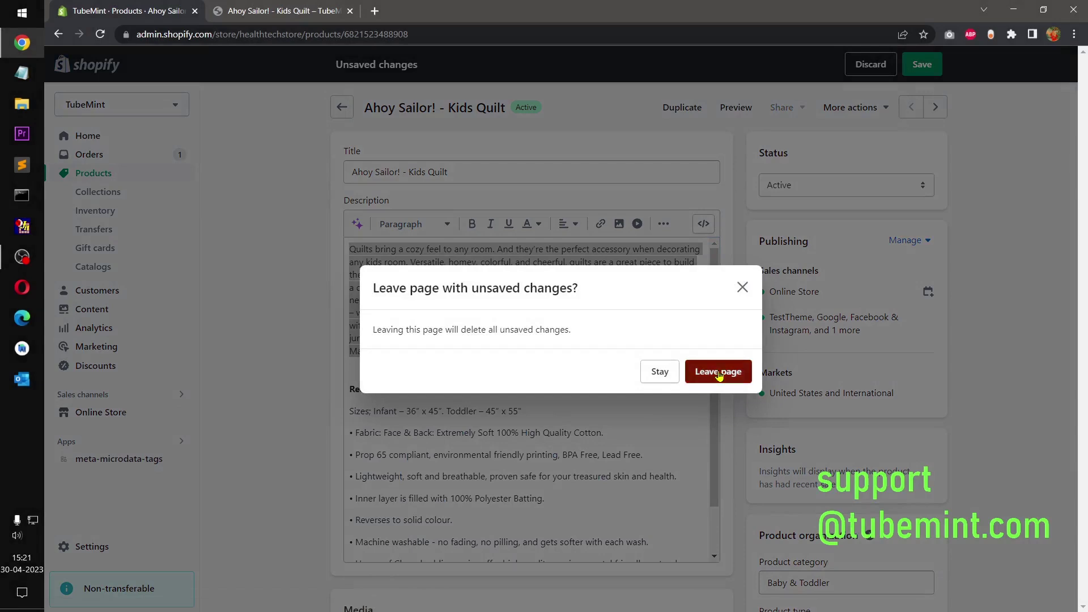
Discard the product page changes and open the theme editor on the Default product template
{"action": "left_click", "coordinate": [734, 375]}
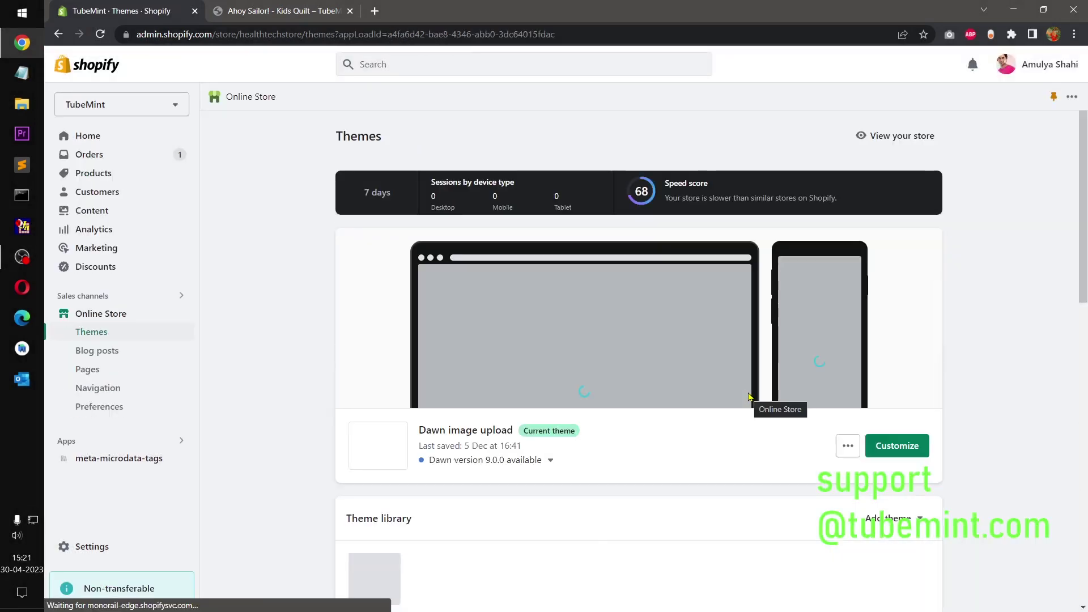
{"action": "left_click", "coordinate": [894, 448]}
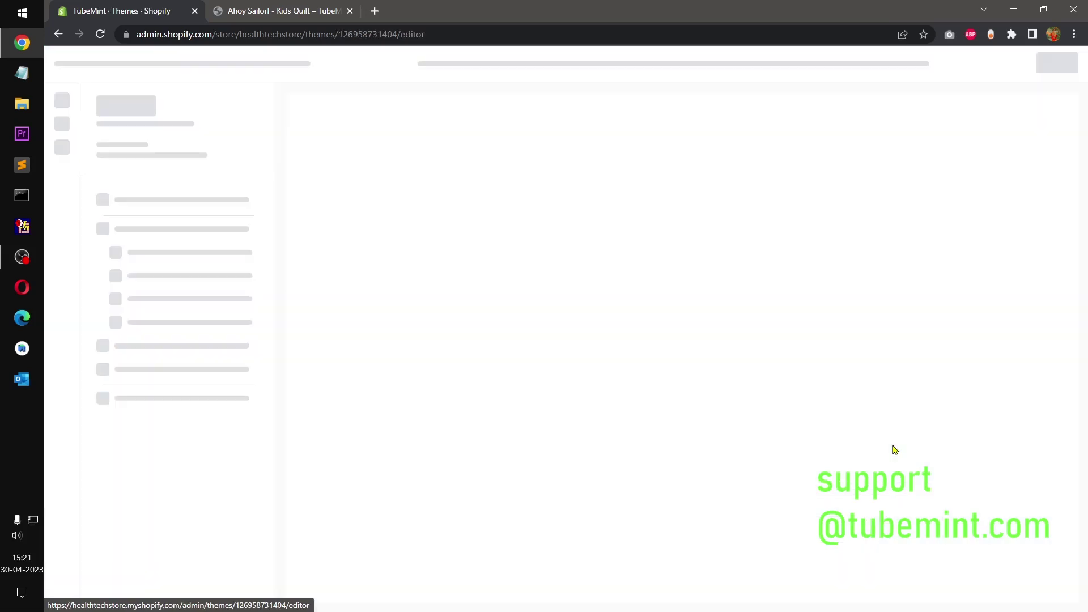
{"action": "left_click", "coordinate": [332, 12]}
{"action": "left_click", "coordinate": [351, 12]}
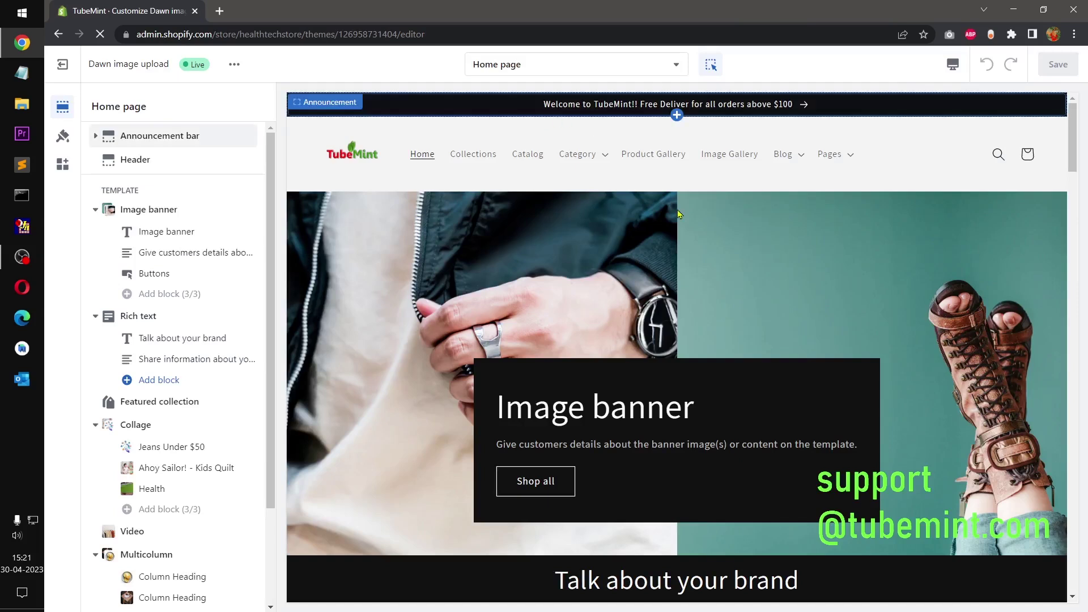
{"action": "left_click", "coordinate": [565, 63]}
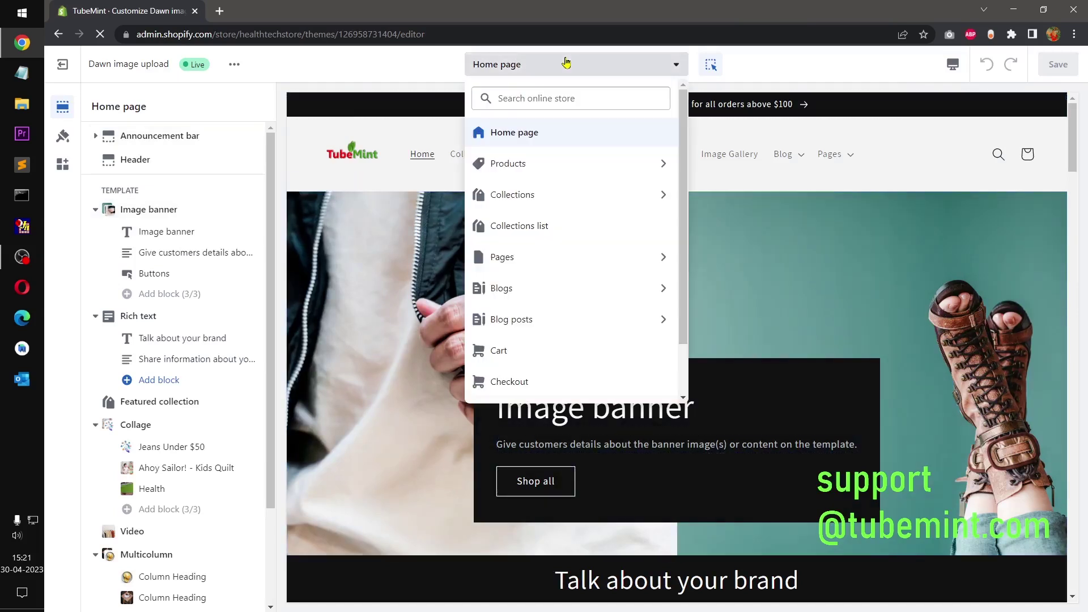
{"action": "left_click", "coordinate": [532, 167]}
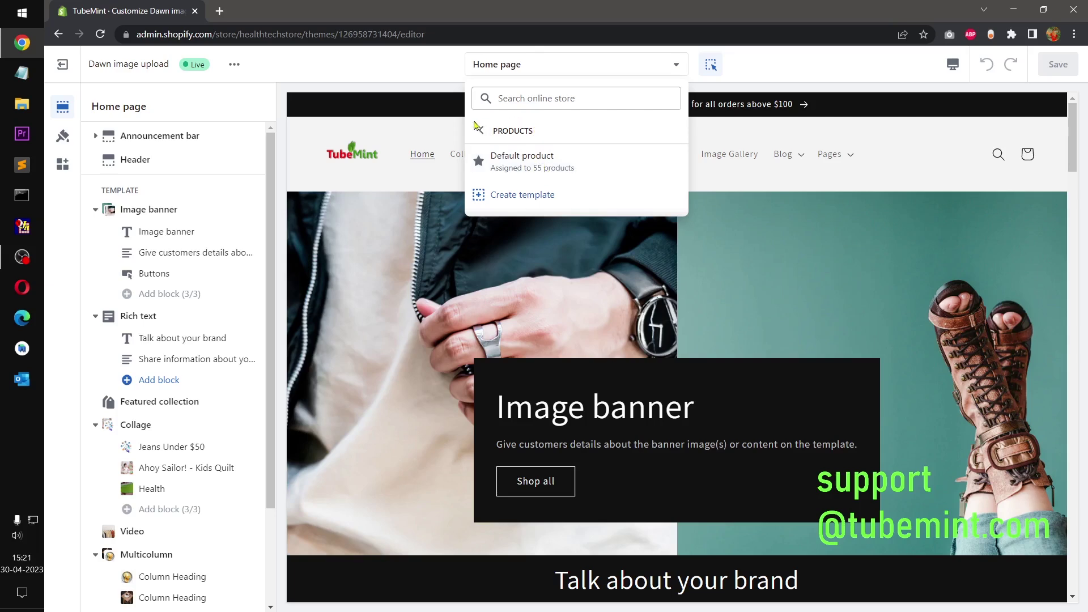
{"action": "left_click", "coordinate": [522, 164]}
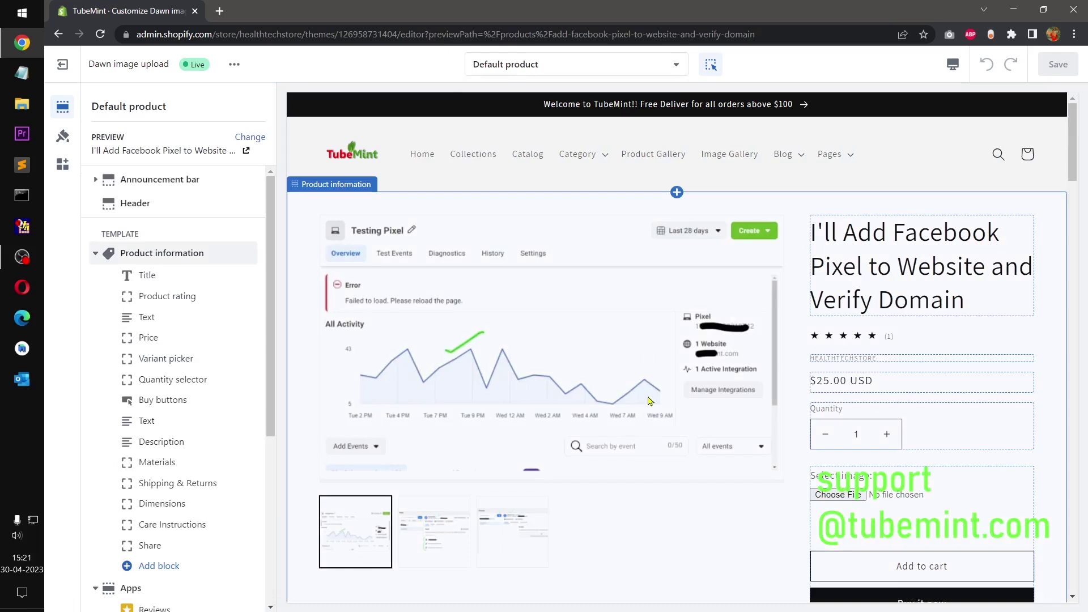
Preview Ahoy Sailor! - Kids Quilt in the template and scroll down to its collapsible rows
{"action": "left_click", "coordinate": [249, 138]}
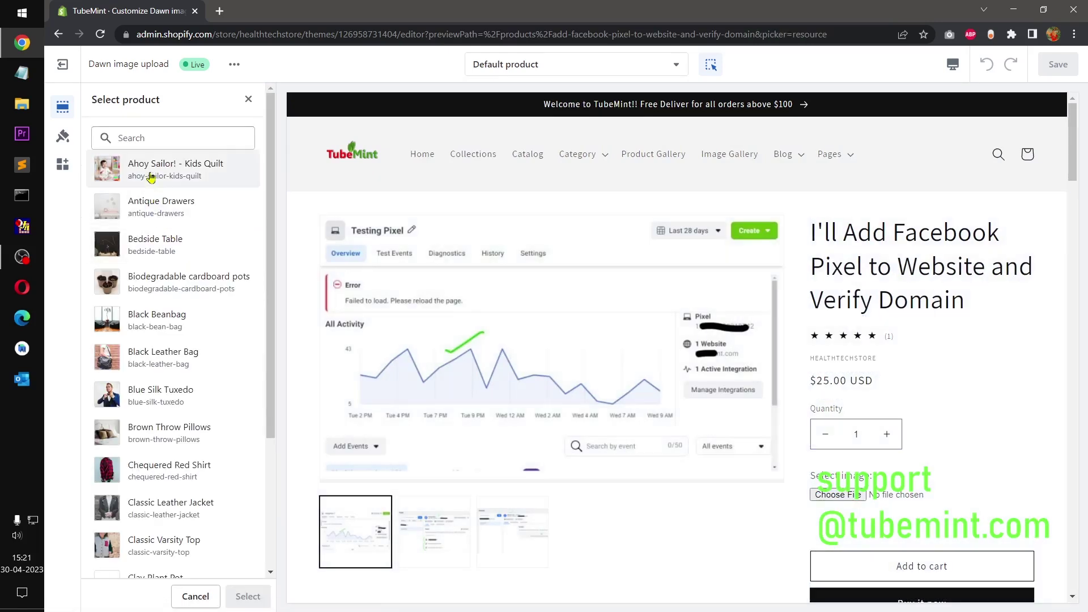
{"action": "left_click", "coordinate": [153, 172]}
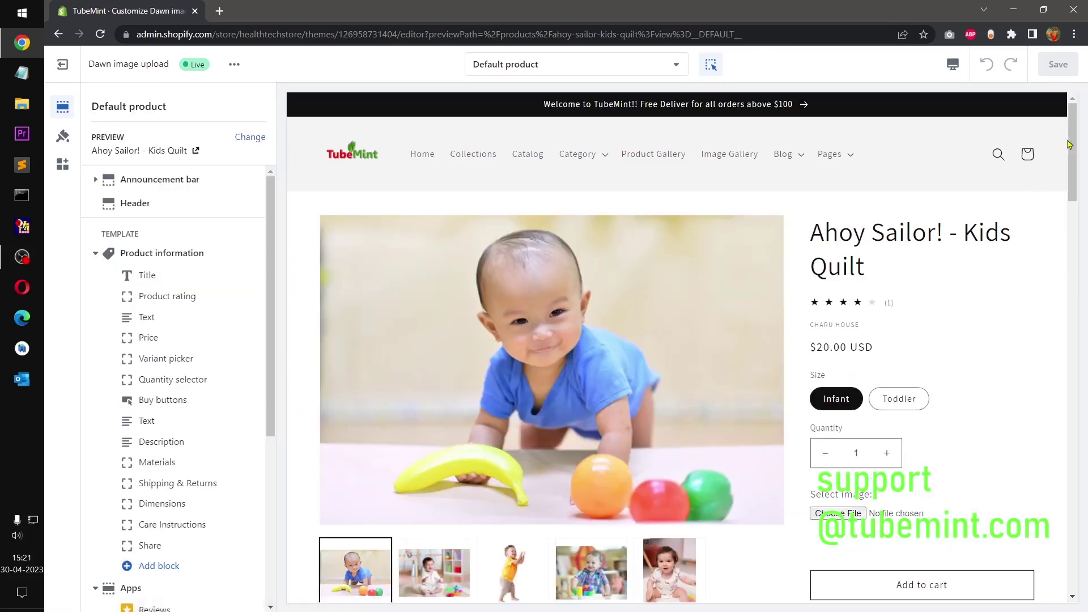
{"action": "left_click", "coordinate": [96, 254]}
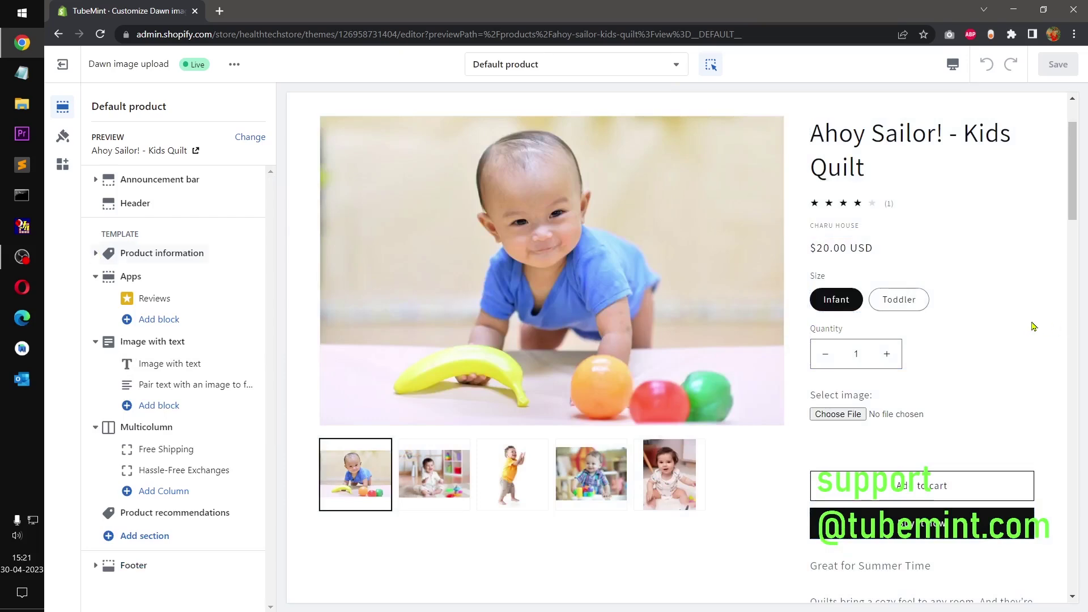
{"action": "left_click", "coordinate": [95, 276]}
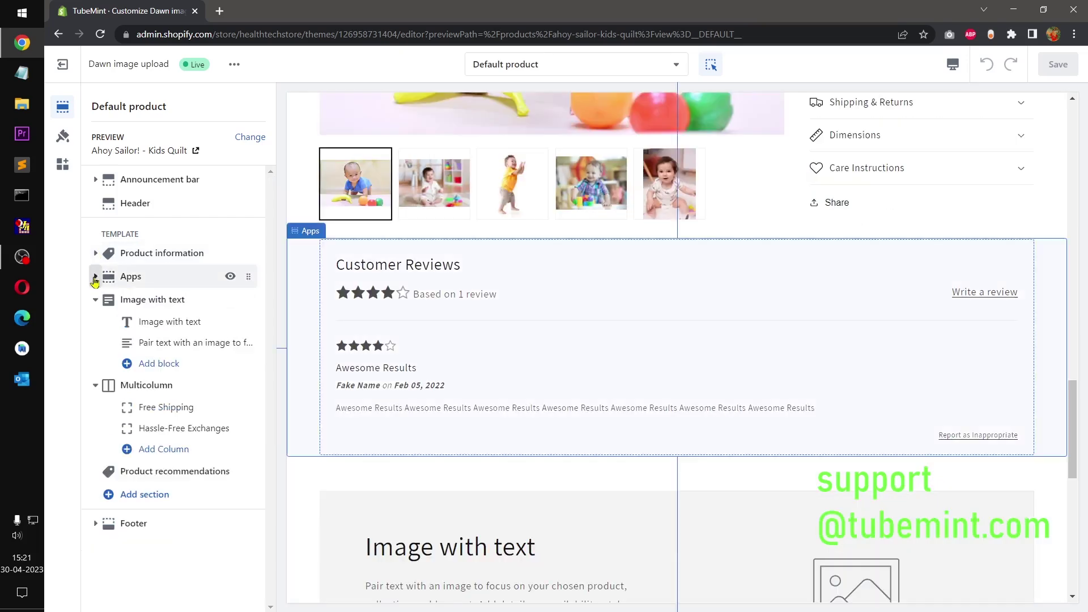
{"action": "left_click", "coordinate": [95, 300]}
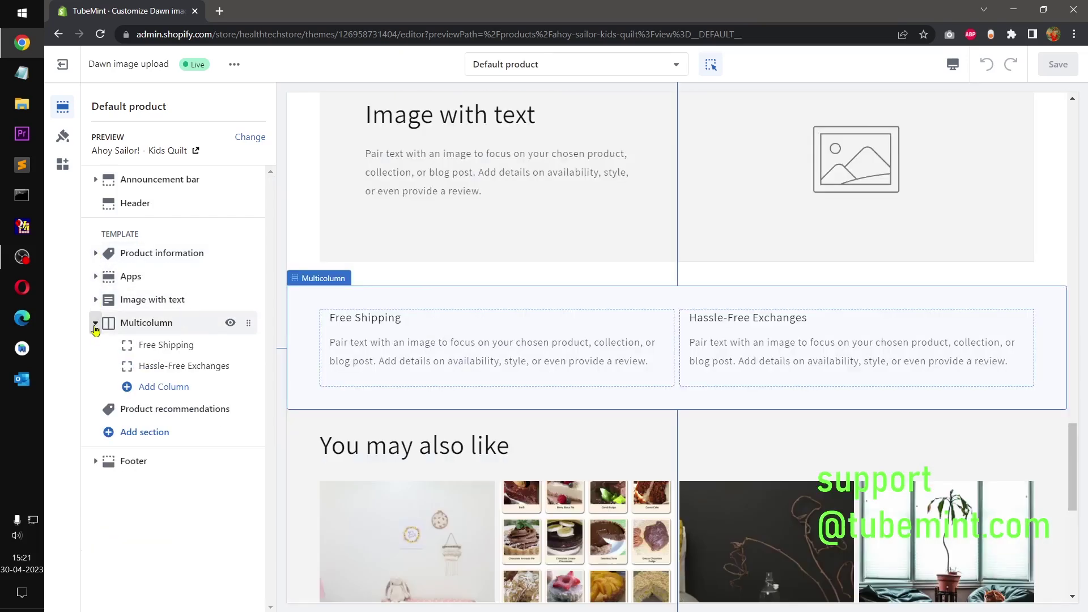
{"action": "left_click", "coordinate": [96, 322]}
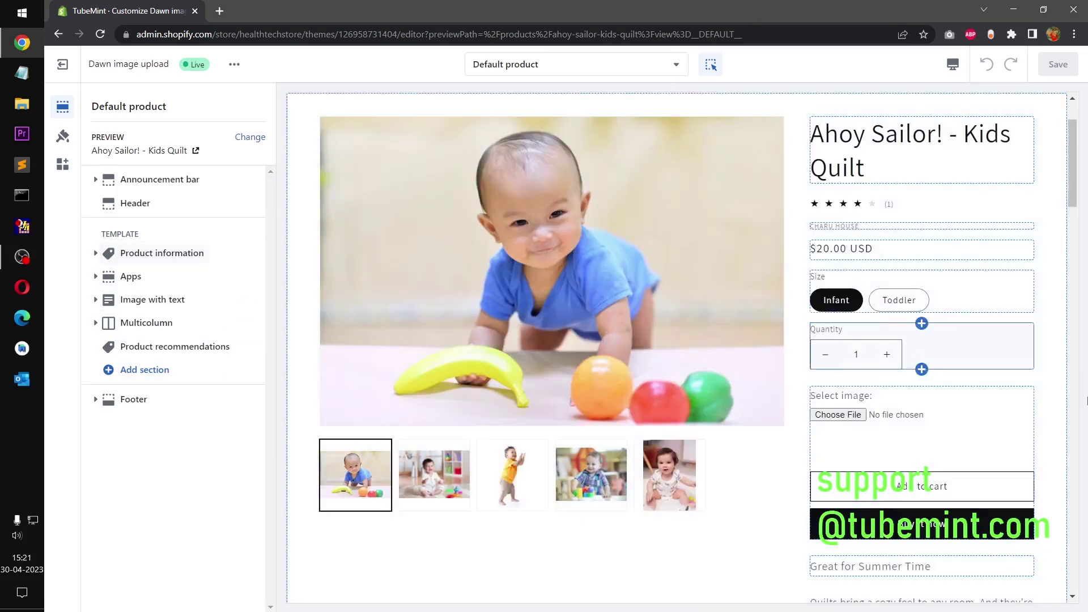
{"action": "scroll", "coordinate": [1074, 245], "scroll_direction": "down", "scroll_amount": 5}
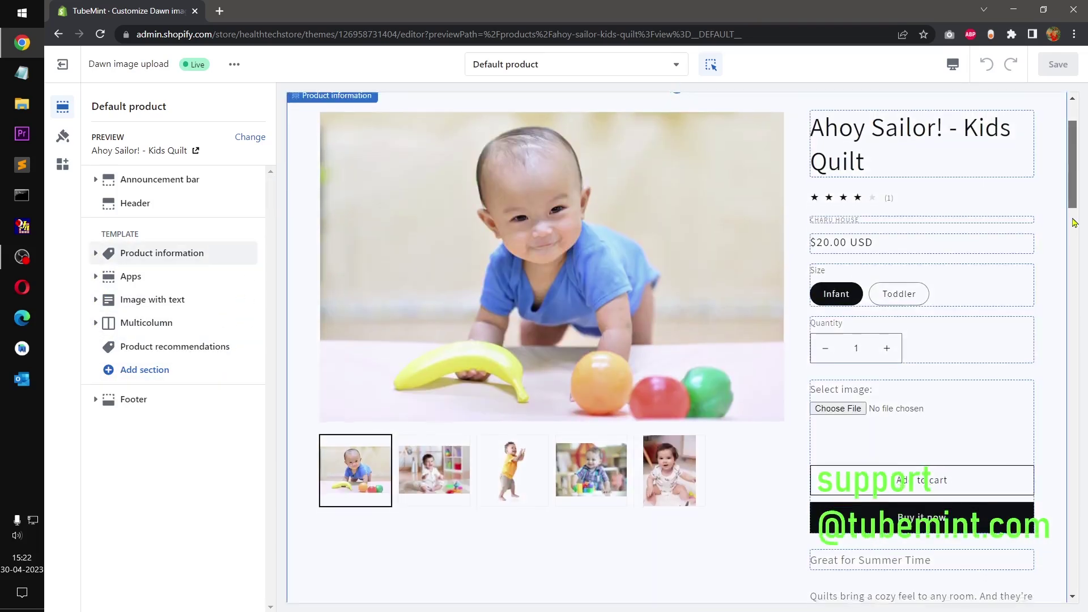
{"action": "scroll", "coordinate": [1074, 245], "scroll_direction": "down", "scroll_amount": 10}
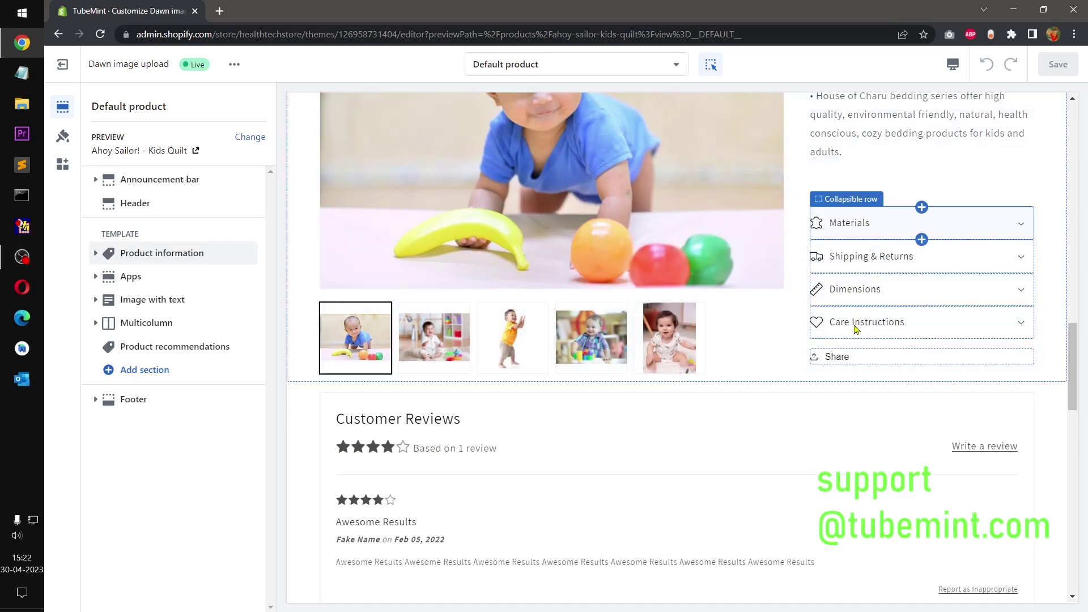
Inspect the Materials row settings, then bring up the Add block list under Product information
{"action": "left_click", "coordinate": [1022, 226]}
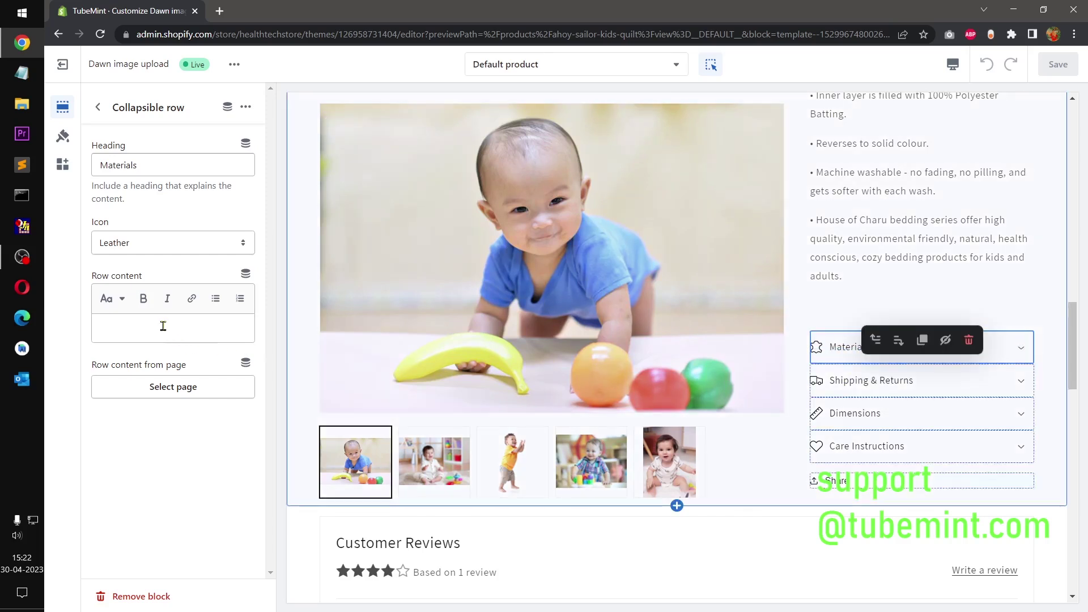
{"action": "left_click", "coordinate": [161, 324]}
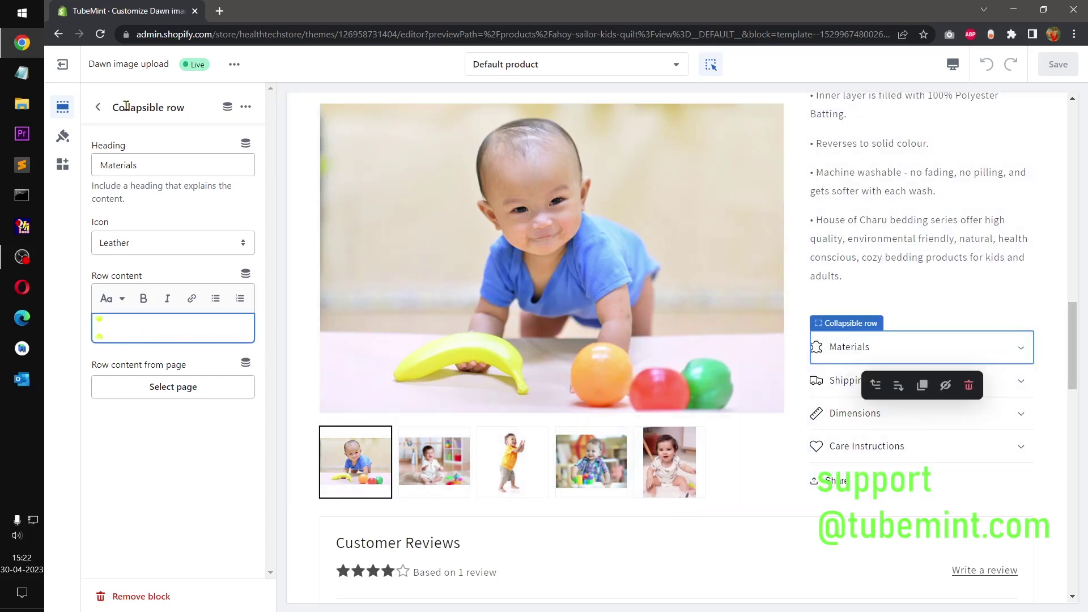
{"action": "left_click", "coordinate": [97, 108]}
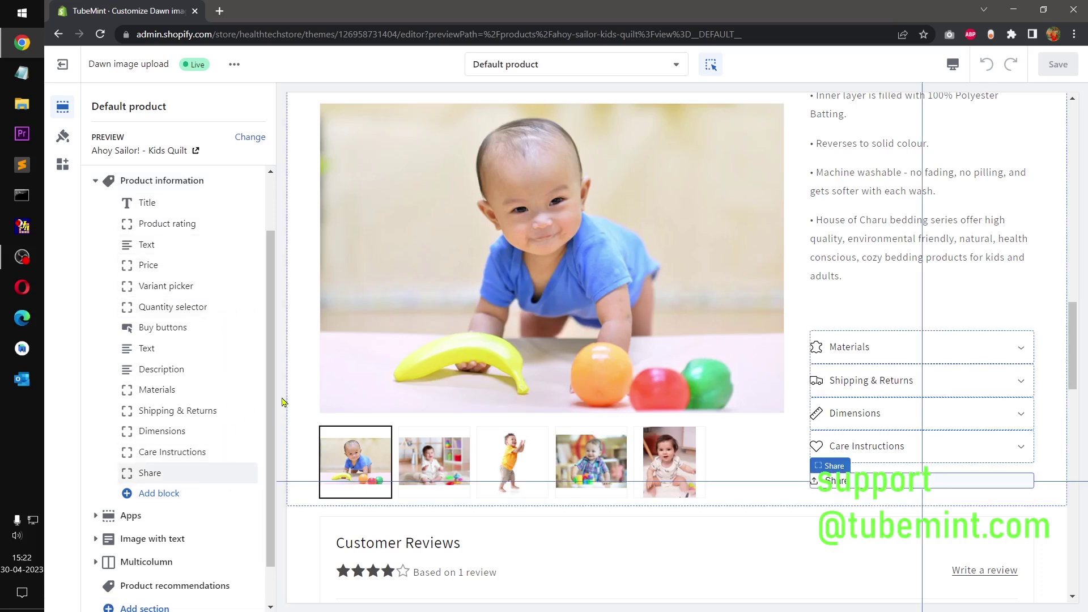
{"action": "scroll", "coordinate": [270, 365], "scroll_direction": "down", "scroll_amount": 1}
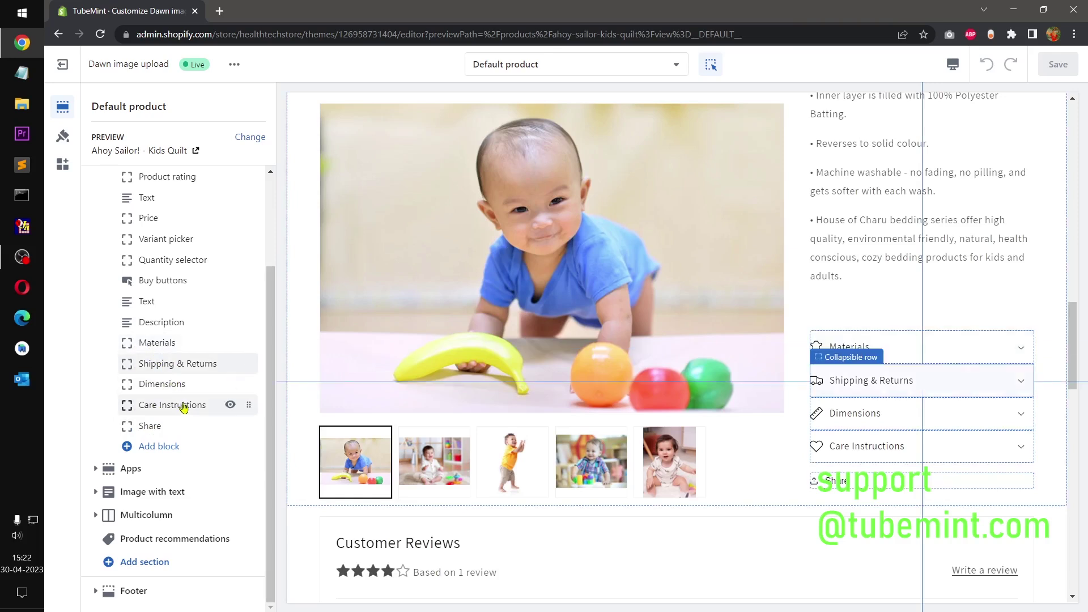
{"action": "left_click", "coordinate": [160, 447]}
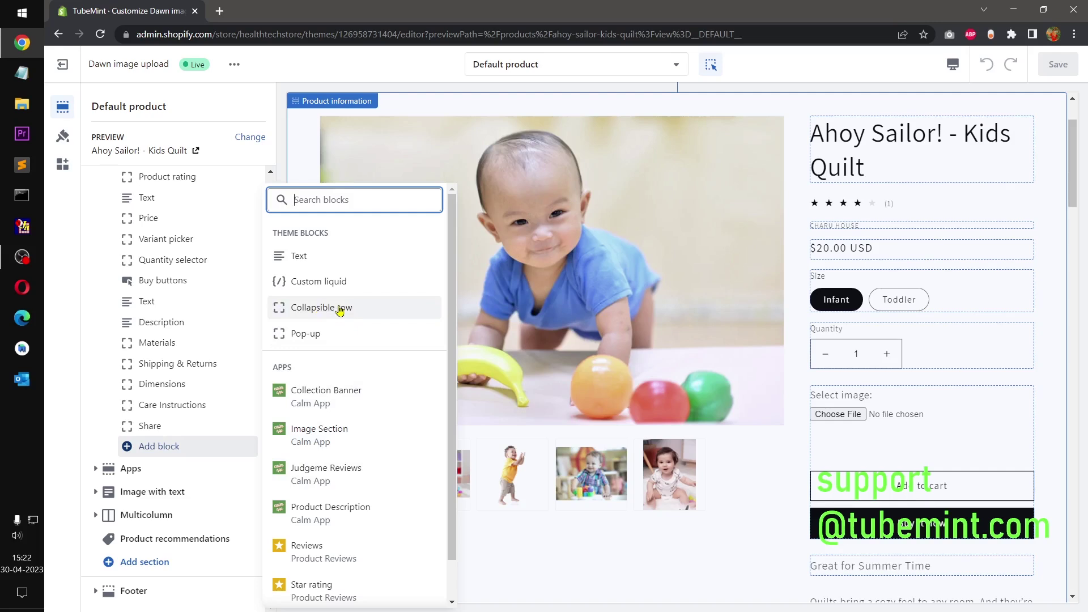
Paste the copied quilt description into the Materials row's Row content field
{"action": "left_click", "coordinate": [67, 346]}
{"action": "left_click", "coordinate": [146, 344]}
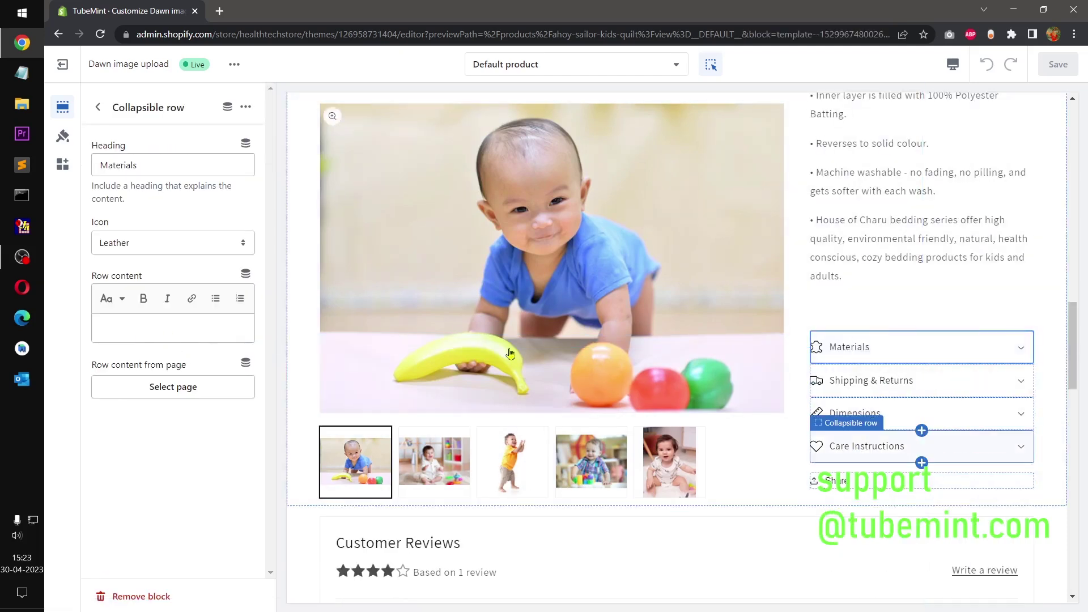
{"action": "left_click", "coordinate": [160, 331]}
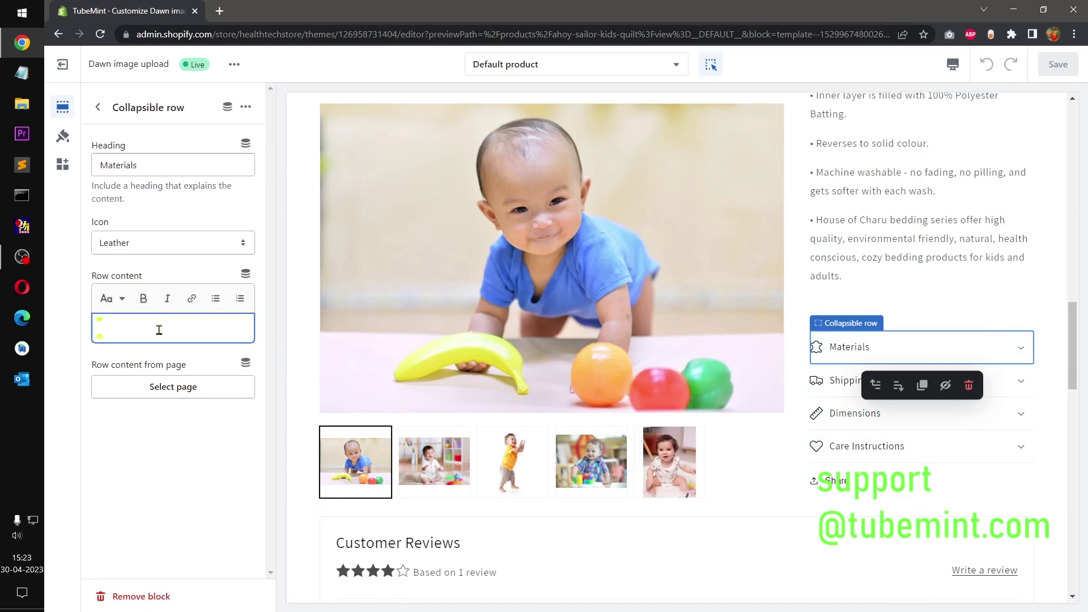
{"action": "key", "text": "ctrl+v"}
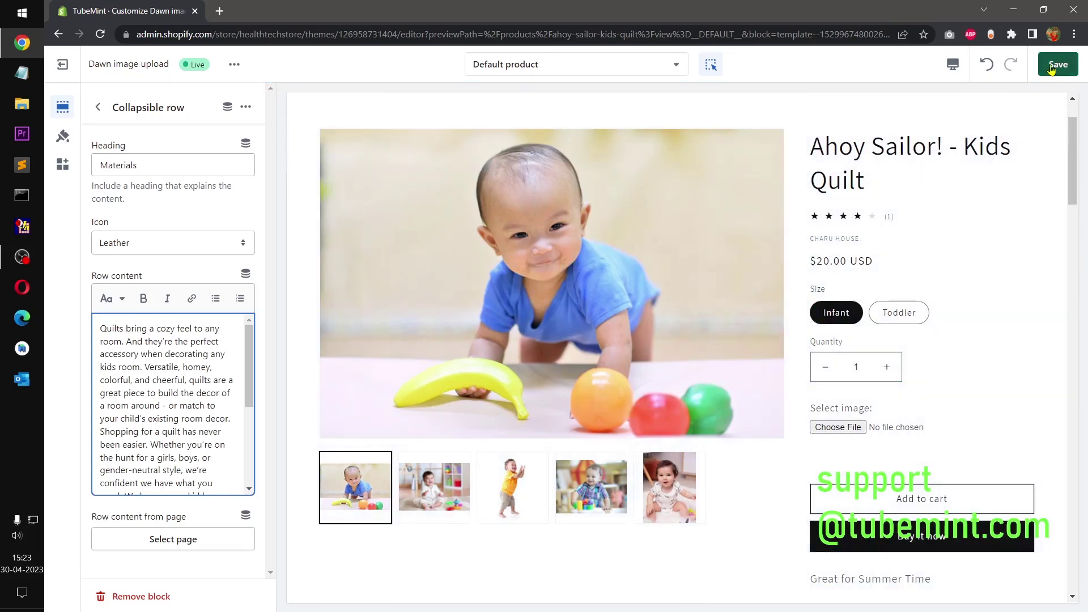
Give the Materials row the Stopwatch icon
{"action": "left_click", "coordinate": [166, 246]}
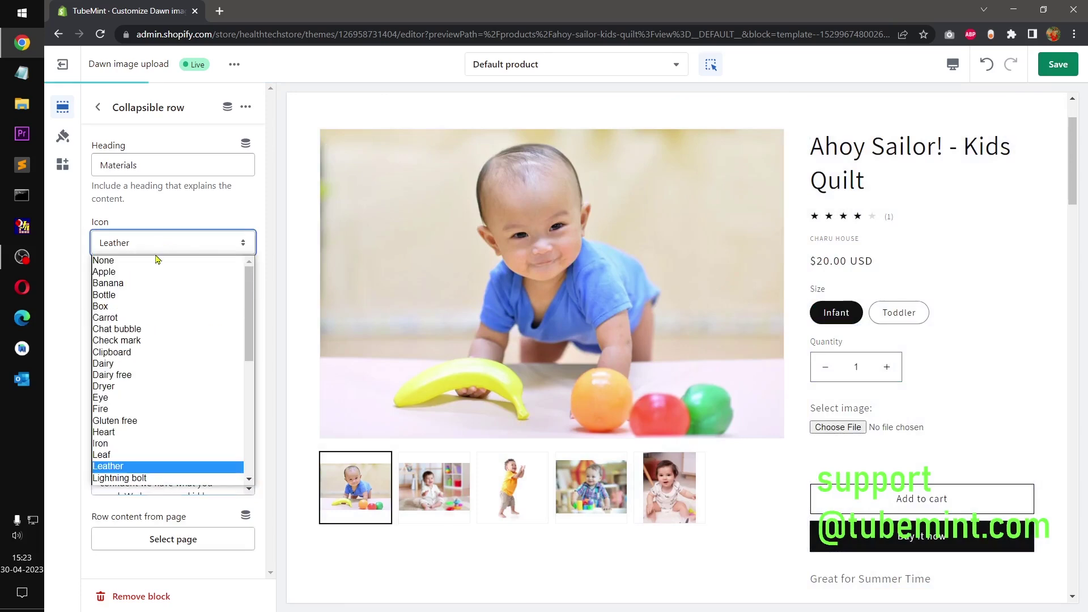
{"action": "scroll", "coordinate": [191, 462], "scroll_direction": "down", "scroll_amount": 5}
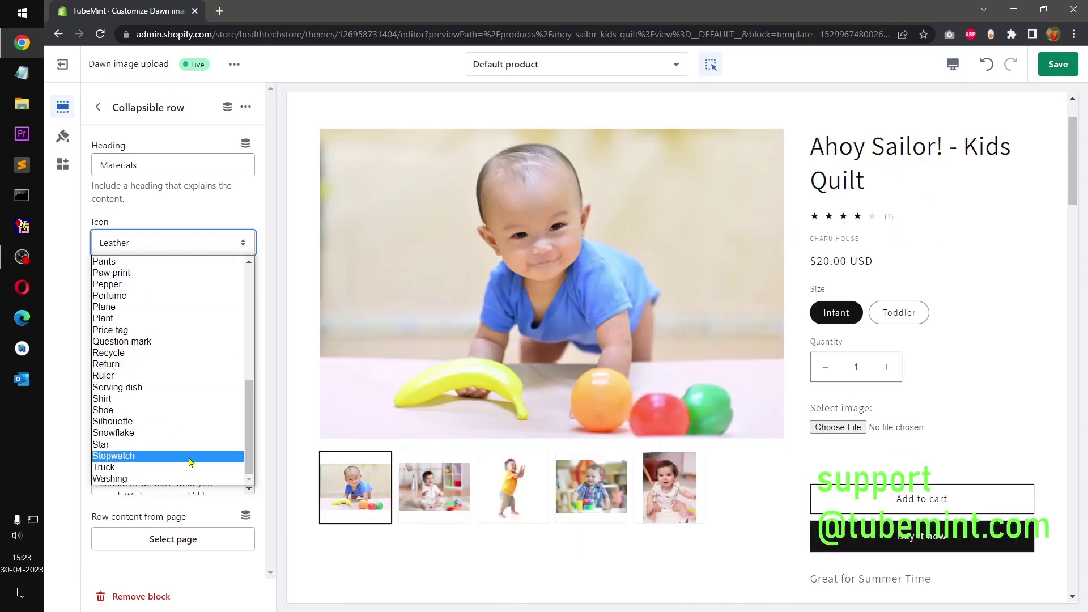
{"action": "left_click", "coordinate": [142, 456]}
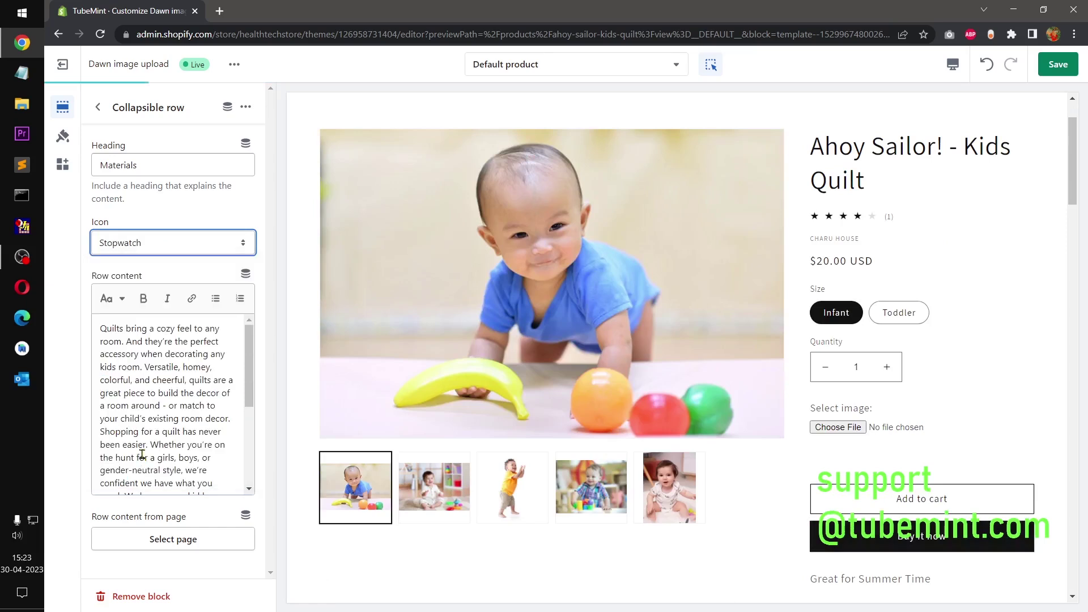
Copy 'Quilts bring a cozy feel' from the row content into the Heading field
{"action": "double_click", "coordinate": [101, 168]}
{"action": "left_click", "coordinate": [205, 164]}
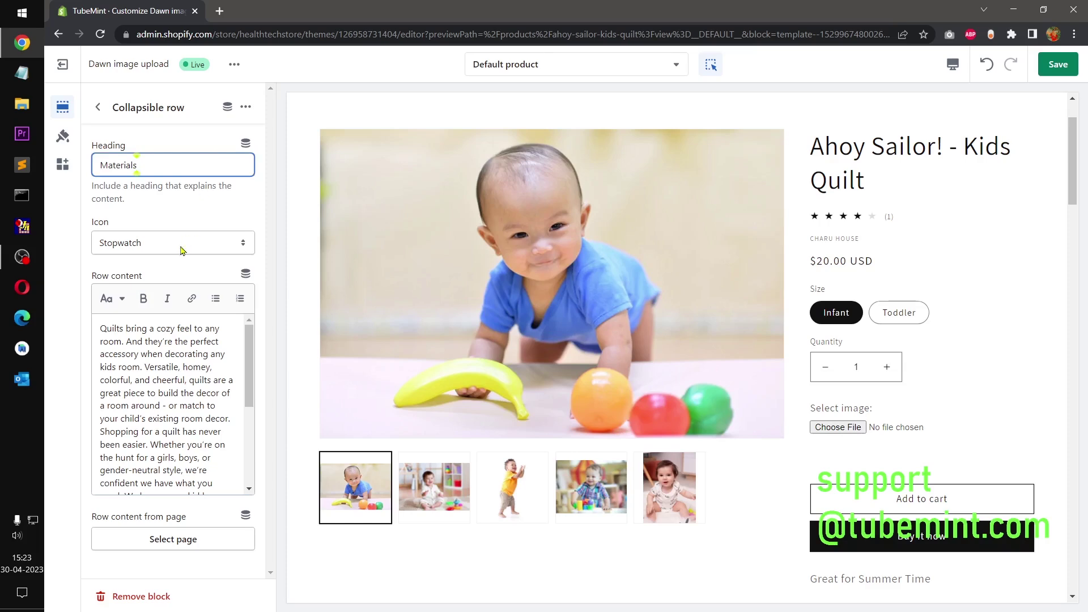
{"action": "left_click_drag", "start_coordinate": [100, 330], "coordinate": [189, 328]}
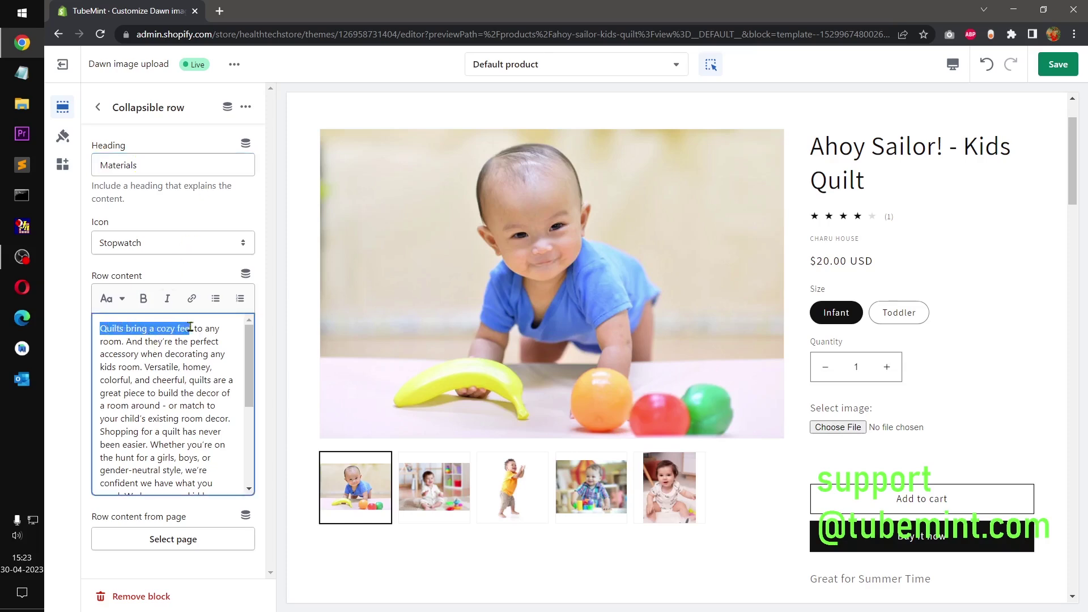
{"action": "left_click", "coordinate": [194, 329]}
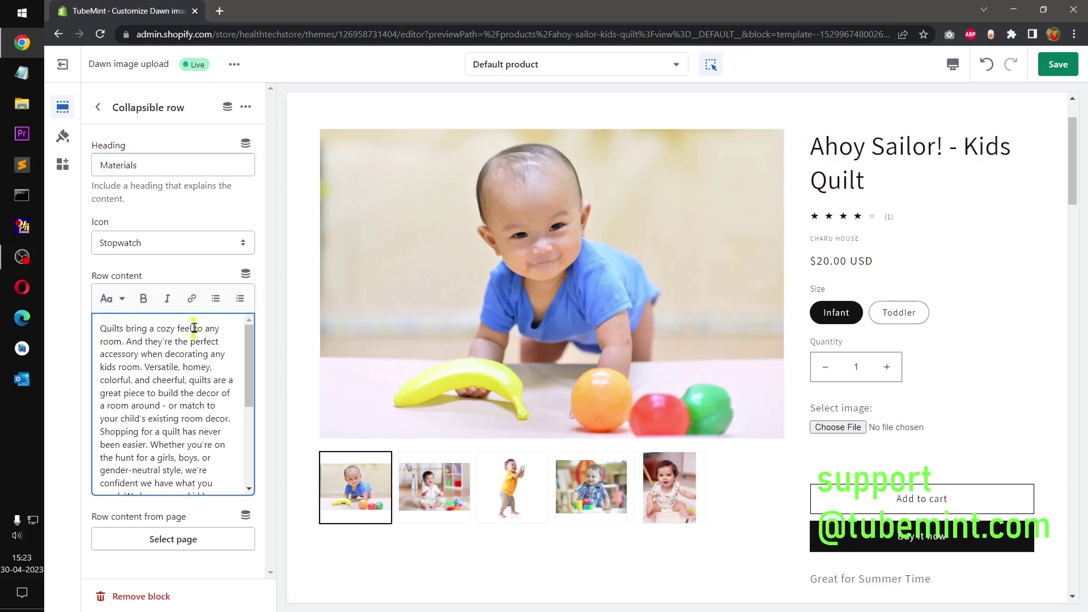
{"action": "left_click_drag", "start_coordinate": [195, 329], "coordinate": [120, 328]}
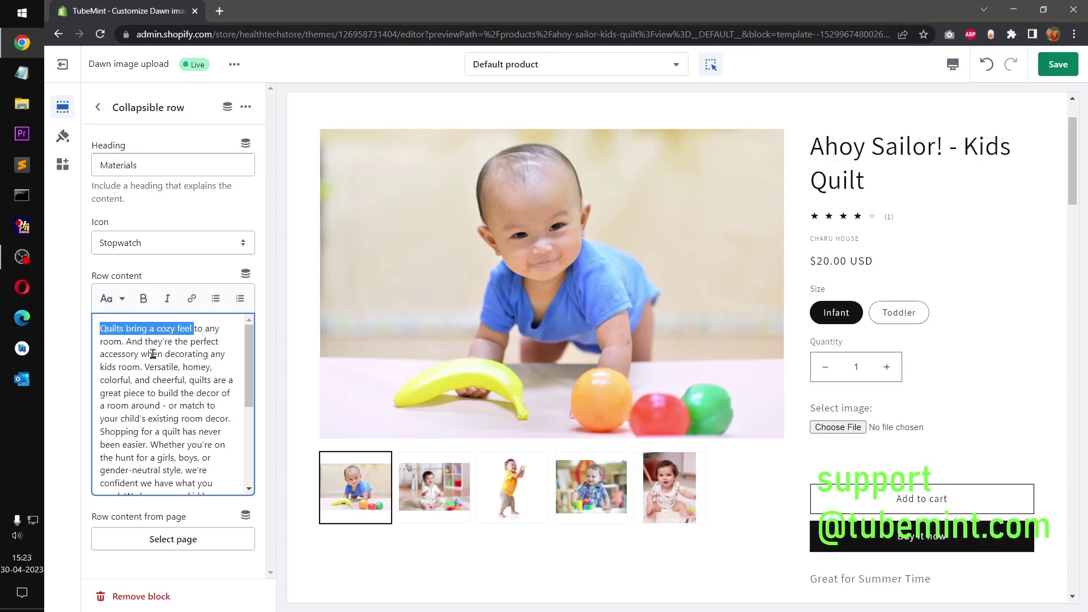
{"action": "key", "text": "ctrl+c"}
{"action": "left_click", "coordinate": [158, 165]}
{"action": "key", "text": "ctrl+a"}
{"action": "key", "text": "ctrl+v"}
Capitalise the heading to 'Quilts Bring a Cozy Feel'
{"action": "left_click", "coordinate": [131, 166]}
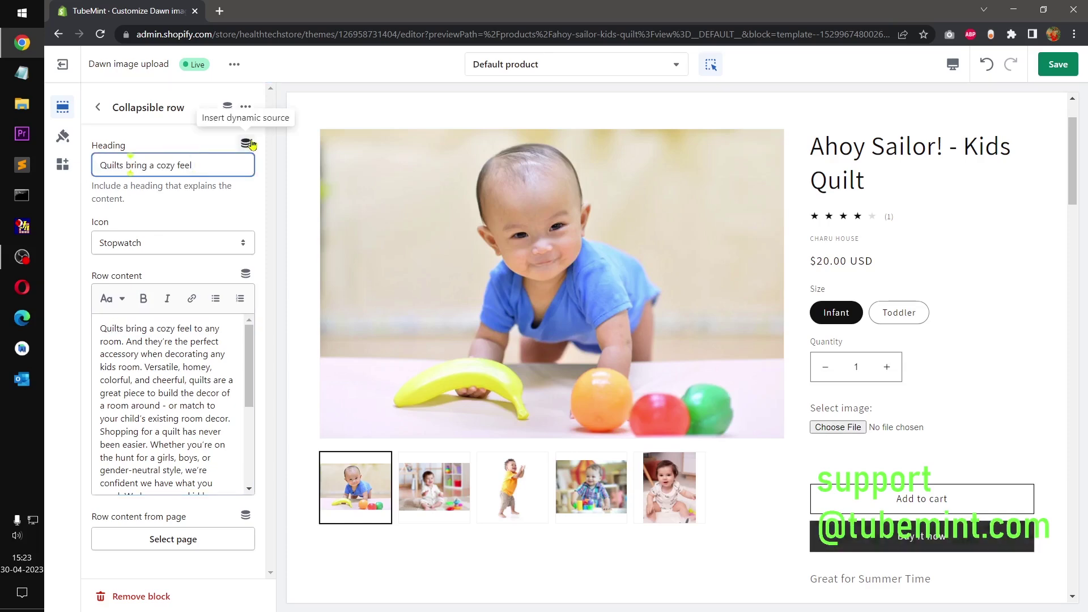
{"action": "key", "text": "BackSpace"}
{"action": "type", "text": "B"}
{"action": "key", "text": "Right"}
{"action": "key", "text": "Right"}
{"action": "key", "text": "Right"}
{"action": "key", "text": "Right"}
{"action": "key", "text": "Right"}
{"action": "key", "text": "Right"}
{"action": "key", "text": "Right"}
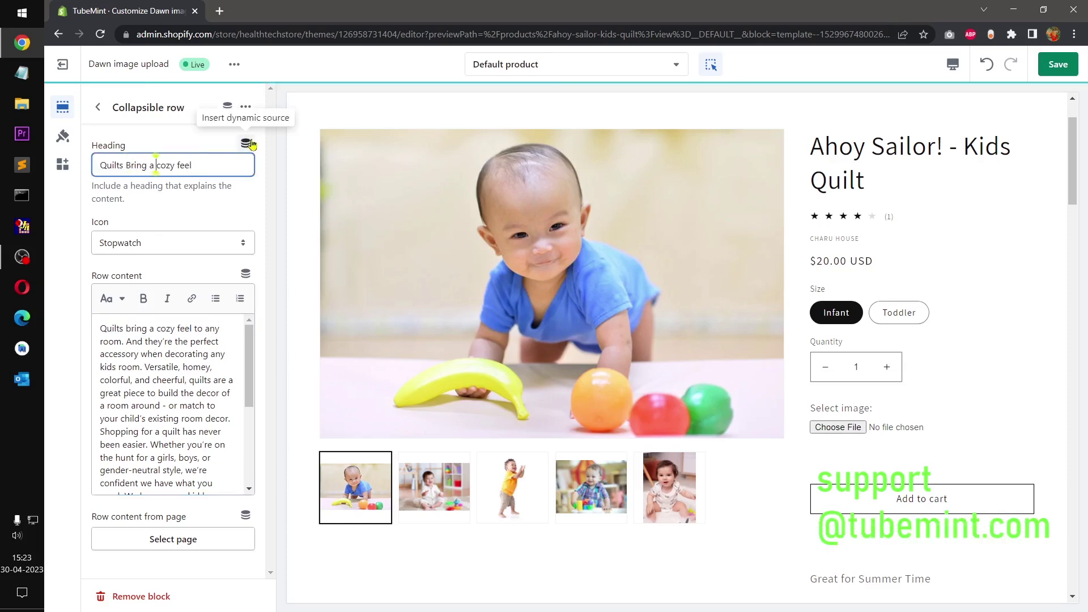
{"action": "key", "text": "Delete"}
{"action": "type", "text": "C"}
{"action": "key", "text": "Right"}
{"action": "key", "text": "Right"}
{"action": "key", "text": "Right"}
{"action": "key", "text": "Right"}
{"action": "key", "text": "Delete"}
{"action": "type", "text": "F"}
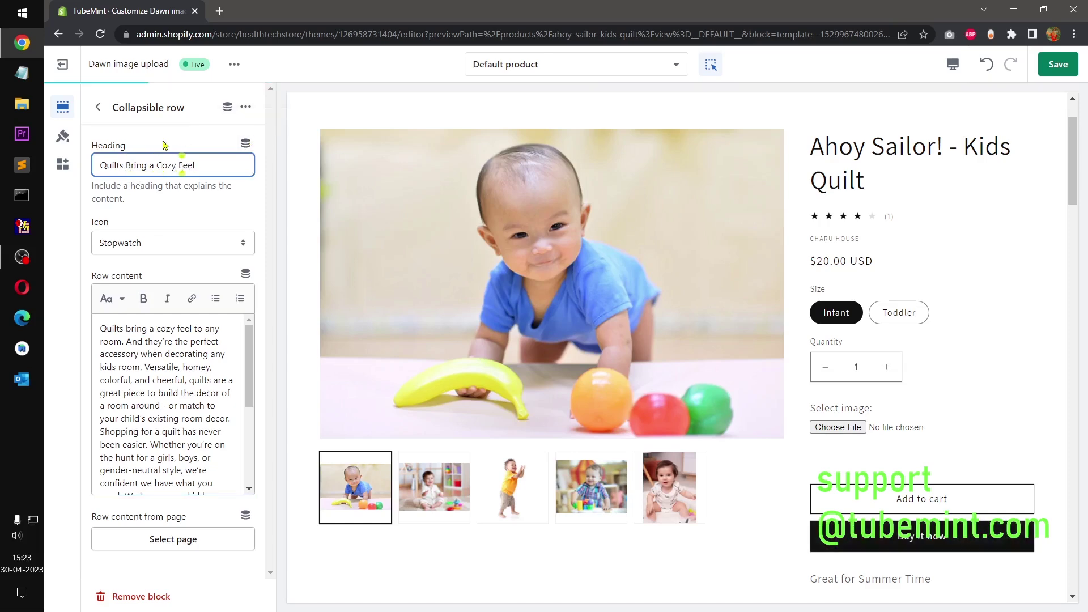
{"action": "left_click", "coordinate": [97, 107]}
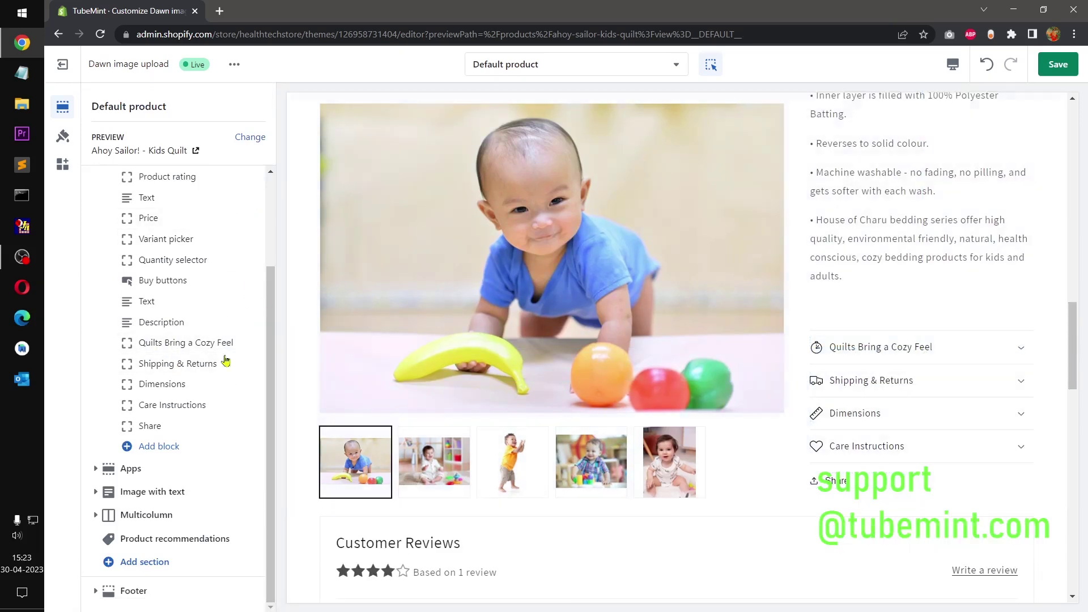
Paste the quilt description from clipboard history into the Shipping & Returns row content
{"action": "left_click", "coordinate": [168, 363]}
{"action": "left_click", "coordinate": [176, 321]}
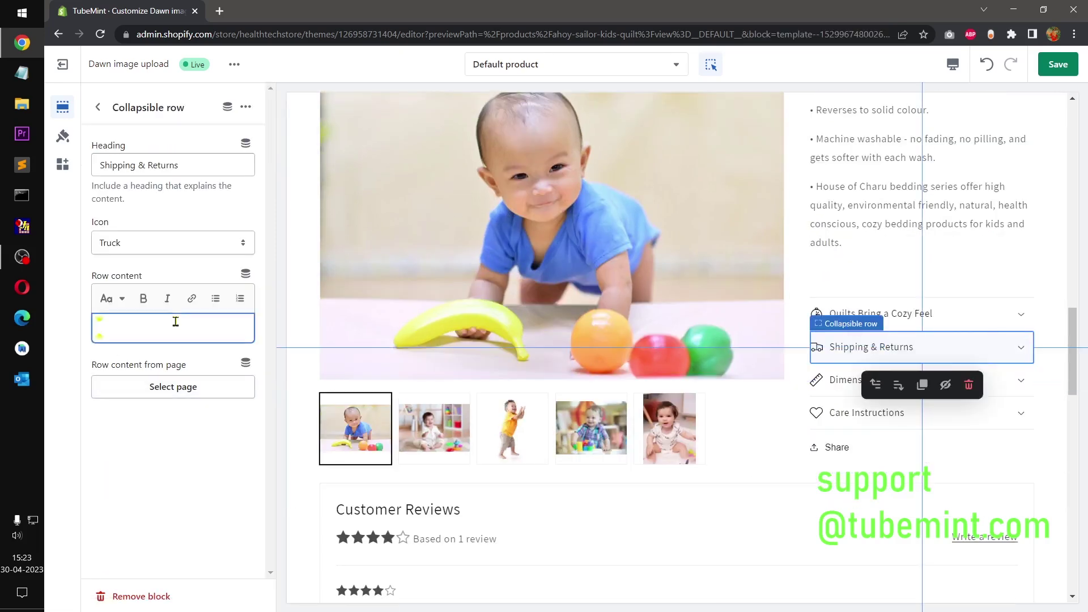
{"action": "key", "text": "super+v"}
{"action": "left_click", "coordinate": [161, 445]}
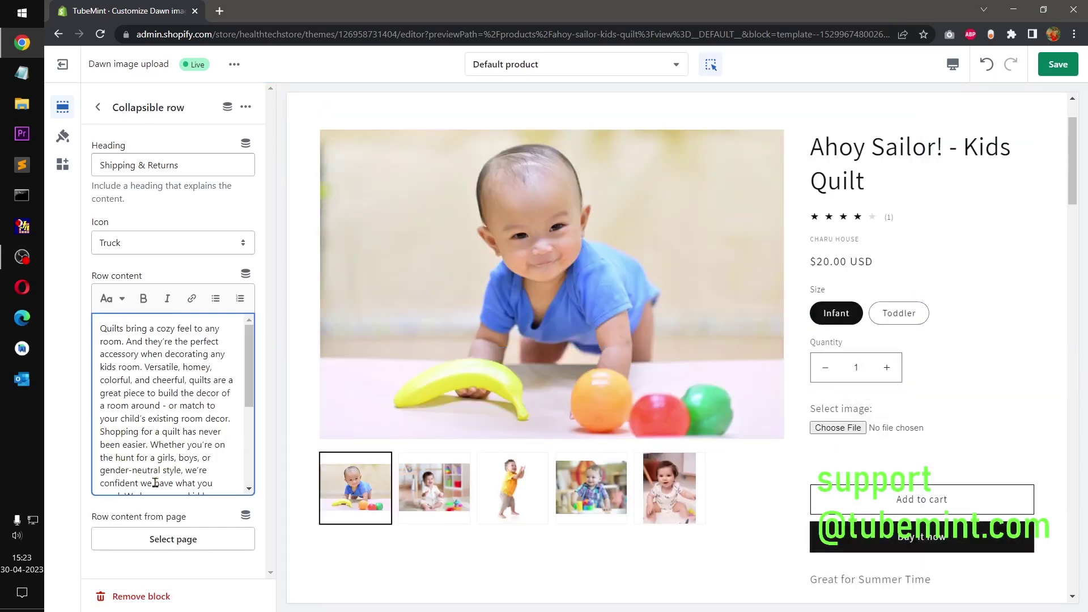
{"action": "left_click_drag", "start_coordinate": [250, 377], "coordinate": [248, 458]}
Retitle the row 'Digitally printed quilts' and set its icon to Pants
{"action": "left_click_drag", "start_coordinate": [99, 393], "coordinate": [189, 391]}
{"action": "key", "text": "ctrl+c"}
{"action": "triple_click", "coordinate": [168, 161]}
{"action": "key", "text": "ctrl+v"}
{"action": "left_click", "coordinate": [125, 249]}
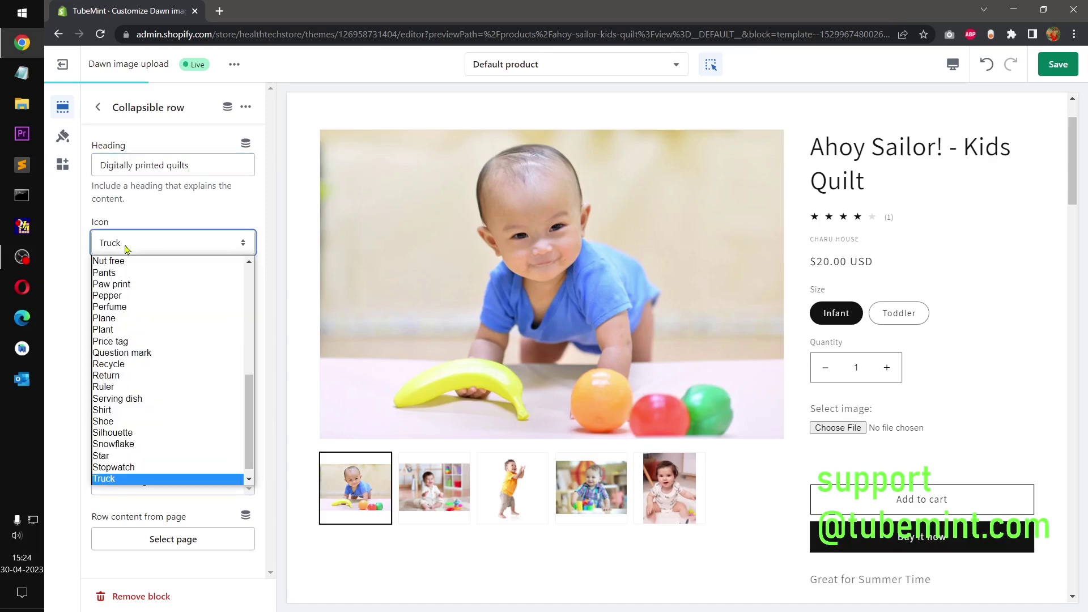
{"action": "scroll", "coordinate": [158, 300], "scroll_direction": "up", "scroll_amount": 1}
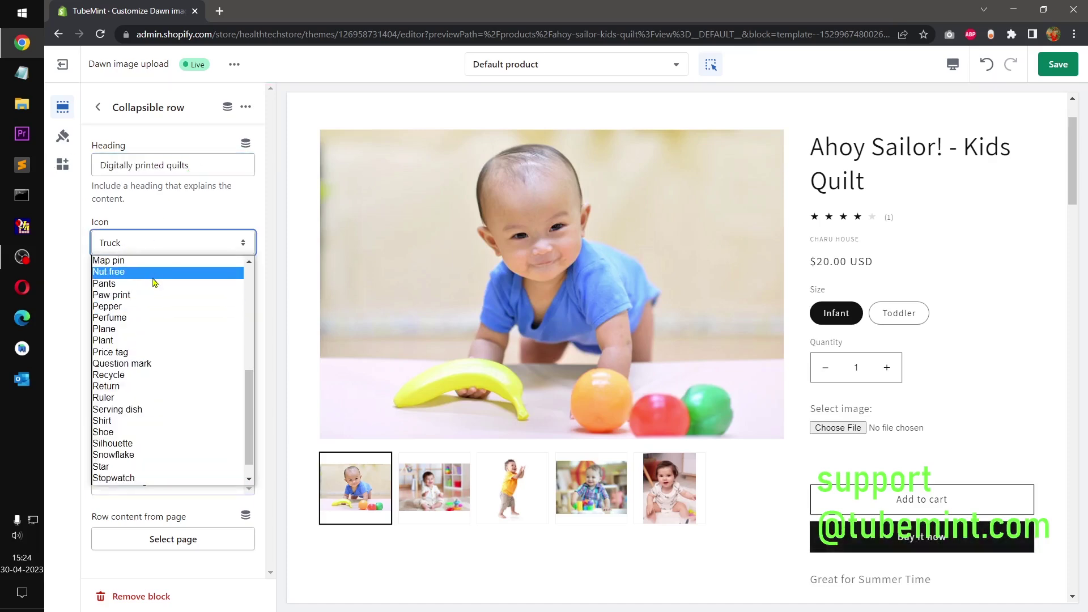
{"action": "left_click", "coordinate": [155, 284]}
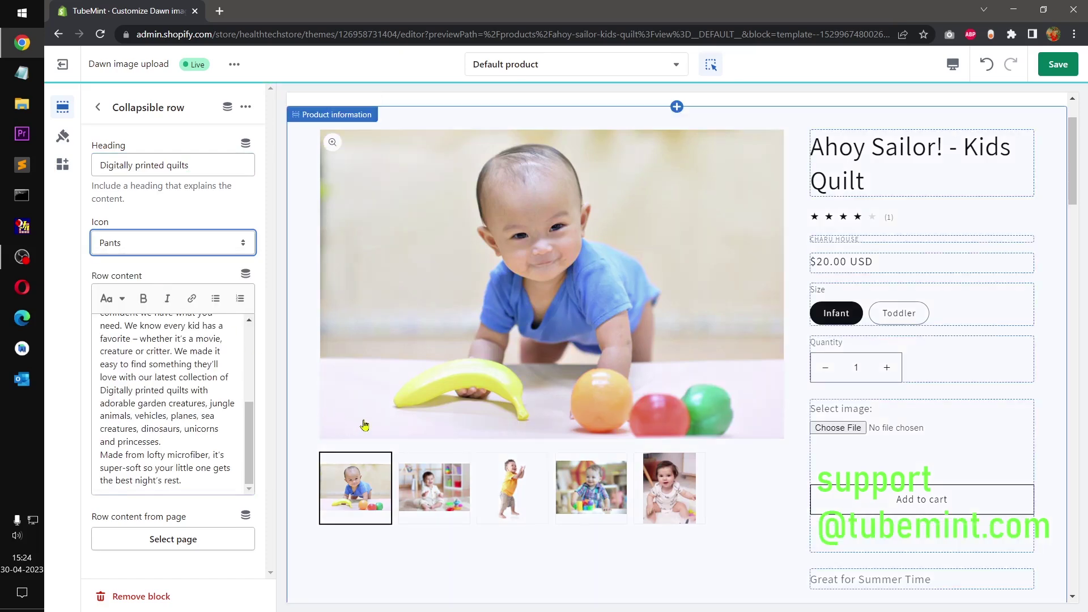
{"action": "left_click", "coordinate": [99, 109]}
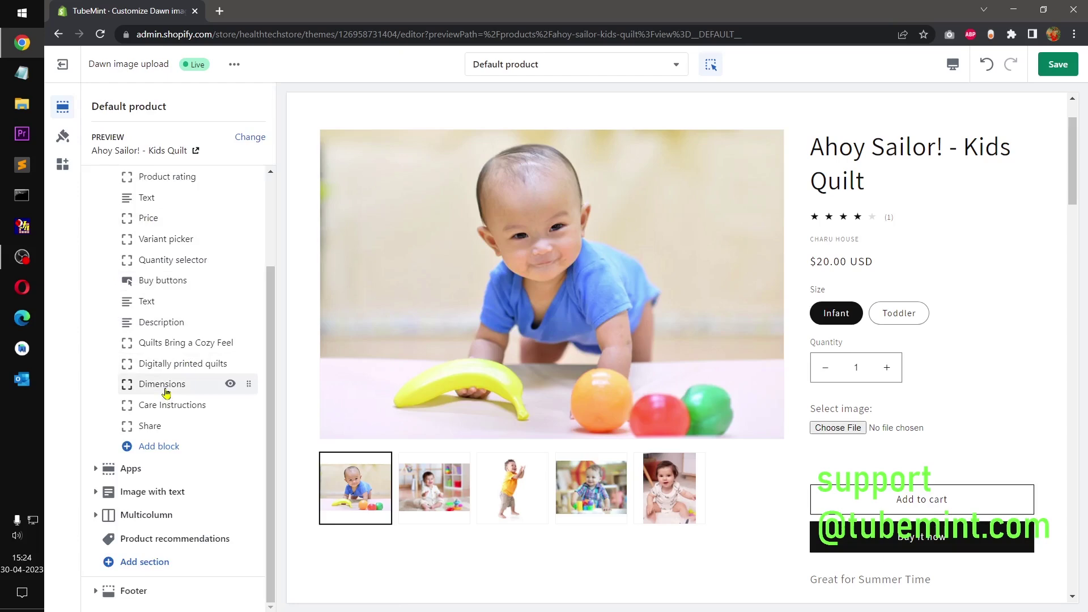
Give the Dimensions row a Leaf icon and paste the quilt description as its content
{"action": "left_click", "coordinate": [165, 389]}
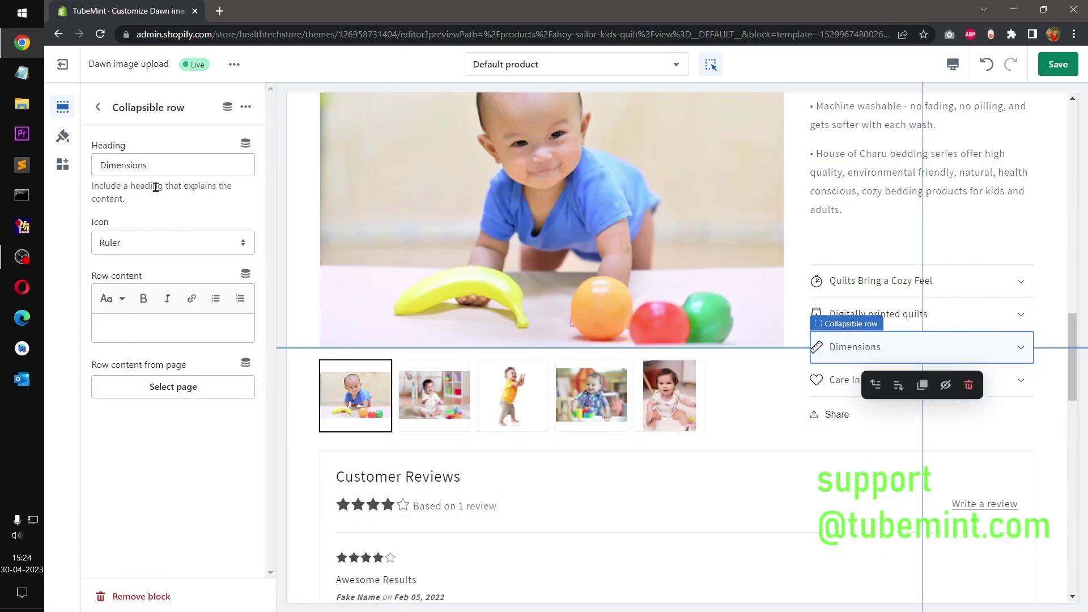
{"action": "left_click", "coordinate": [155, 242]}
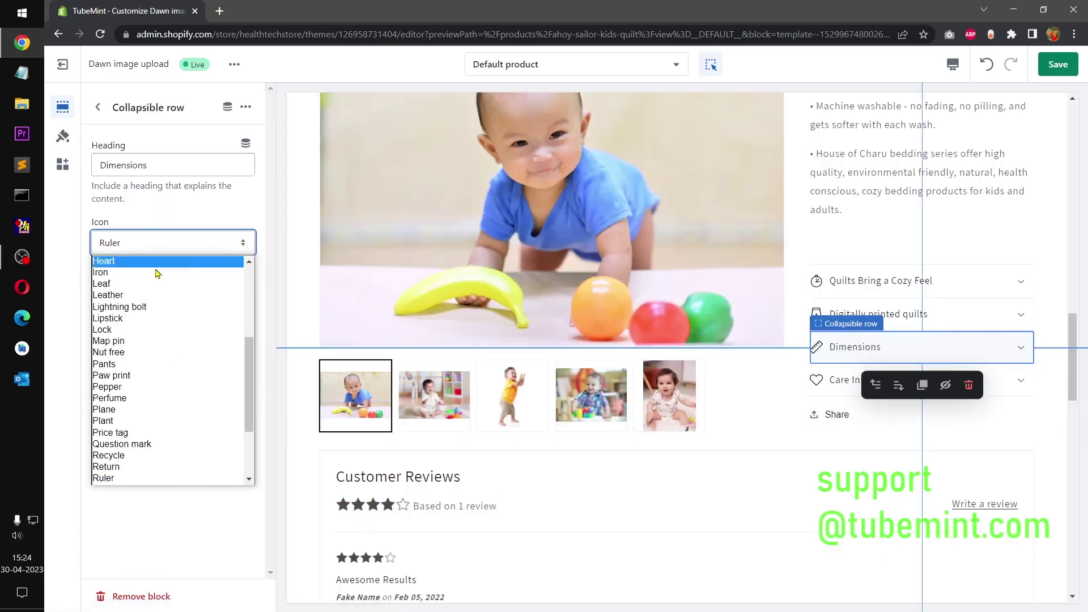
{"action": "left_click", "coordinate": [187, 285]}
{"action": "left_click", "coordinate": [163, 328]}
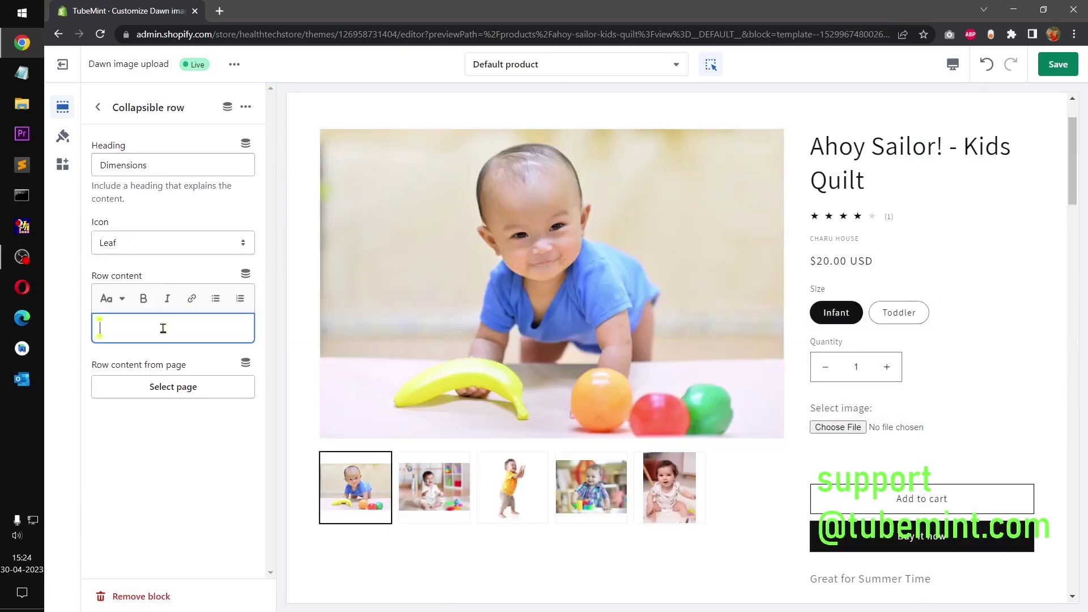
{"action": "key", "text": "super+v"}
{"action": "left_click", "coordinate": [158, 483]}
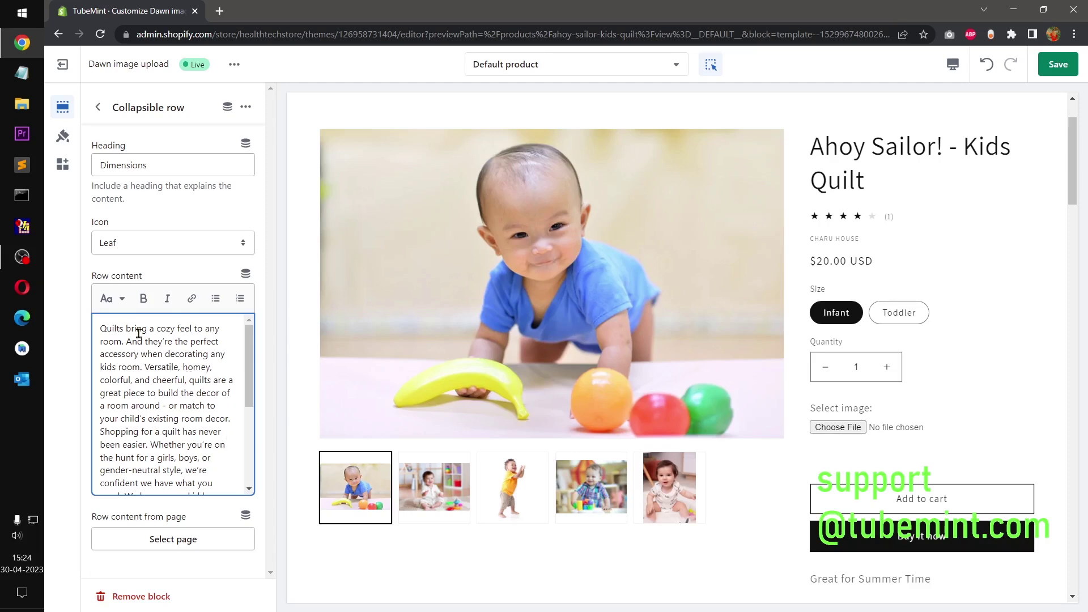
{"action": "left_click", "coordinate": [173, 541]}
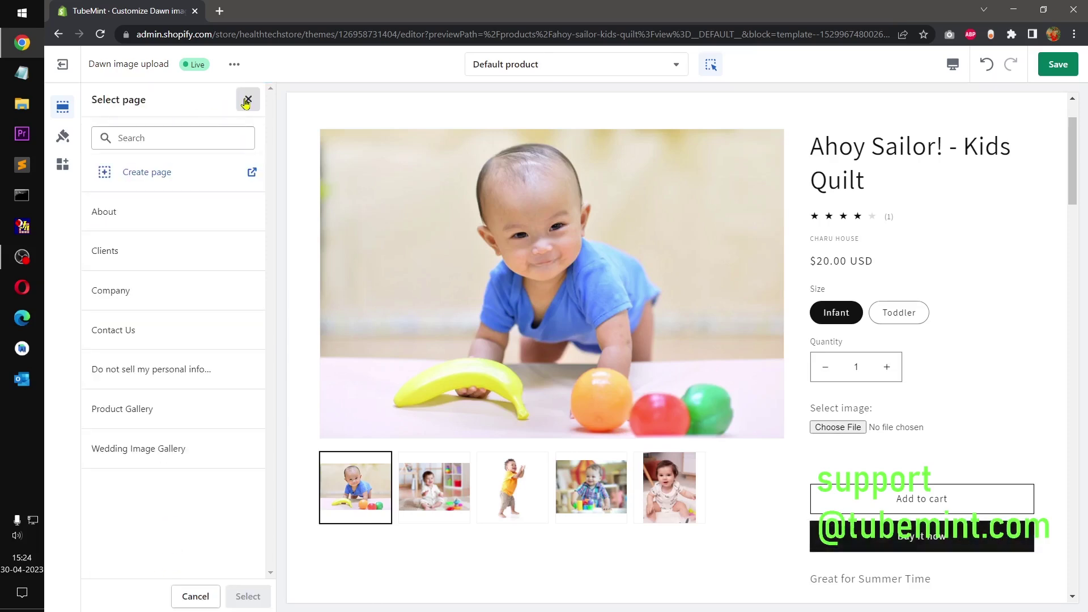
{"action": "left_click", "coordinate": [196, 597]}
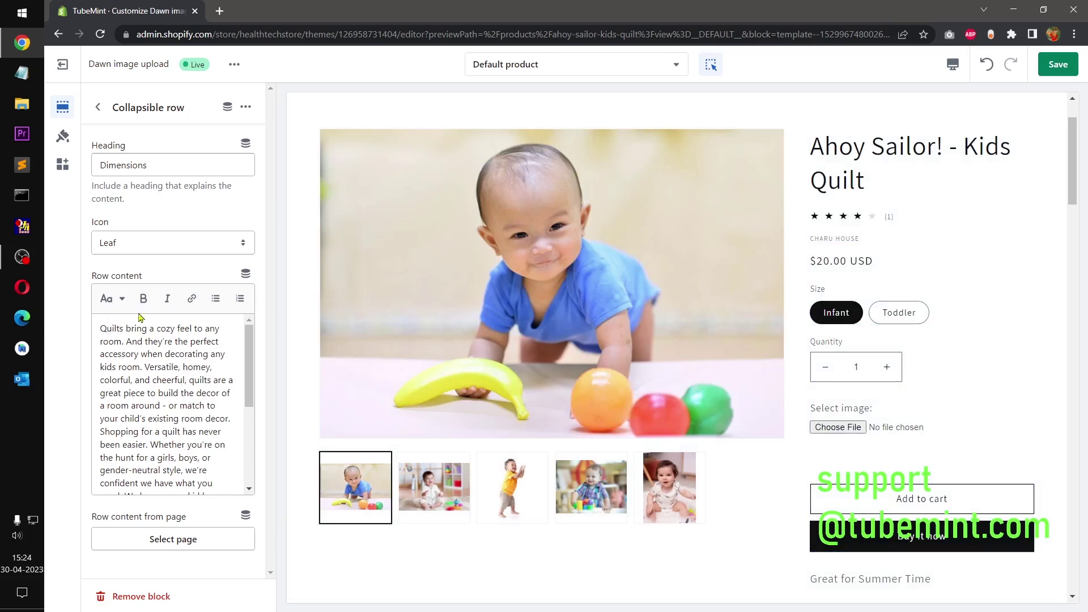
Replace the Dimensions heading with 'Made from lofty microfiber' taken from the row content
{"action": "left_click_drag", "start_coordinate": [158, 169], "coordinate": [90, 168]}
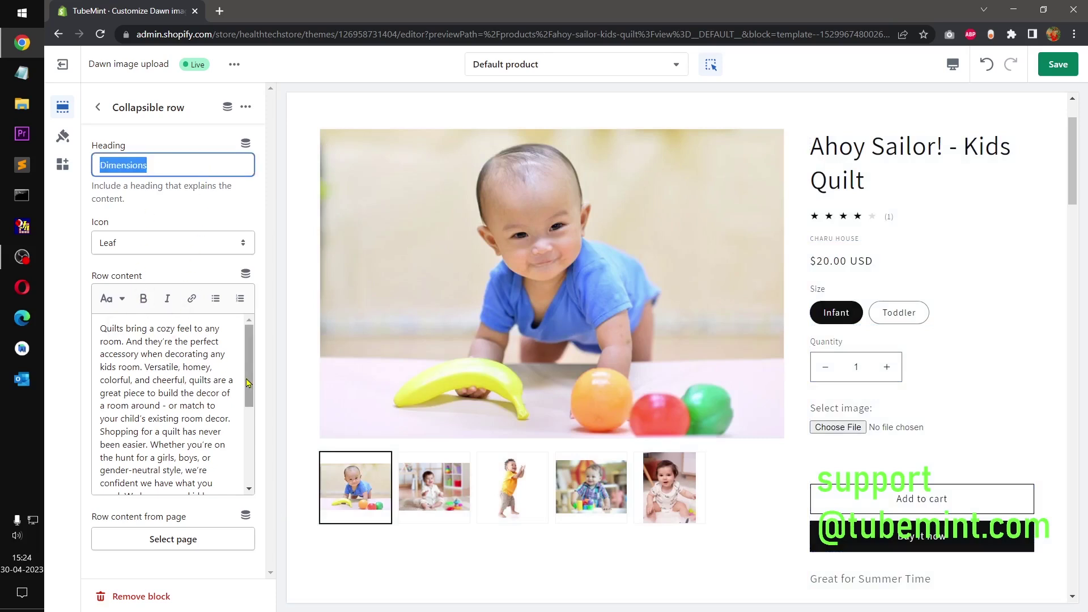
{"action": "left_click_drag", "start_coordinate": [249, 371], "coordinate": [246, 454]}
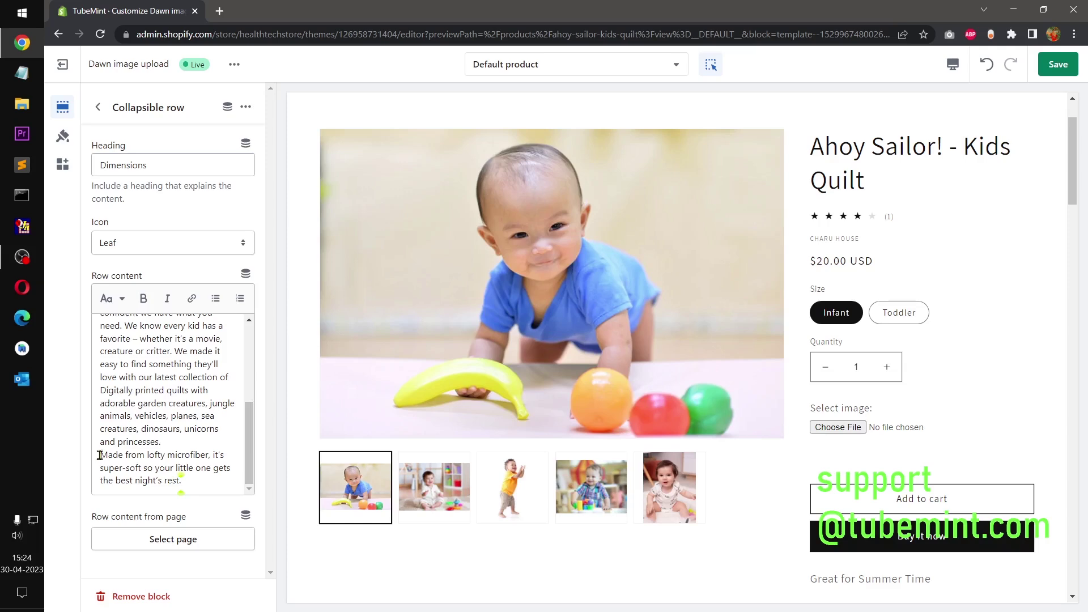
{"action": "left_click_drag", "start_coordinate": [100, 455], "coordinate": [207, 455]}
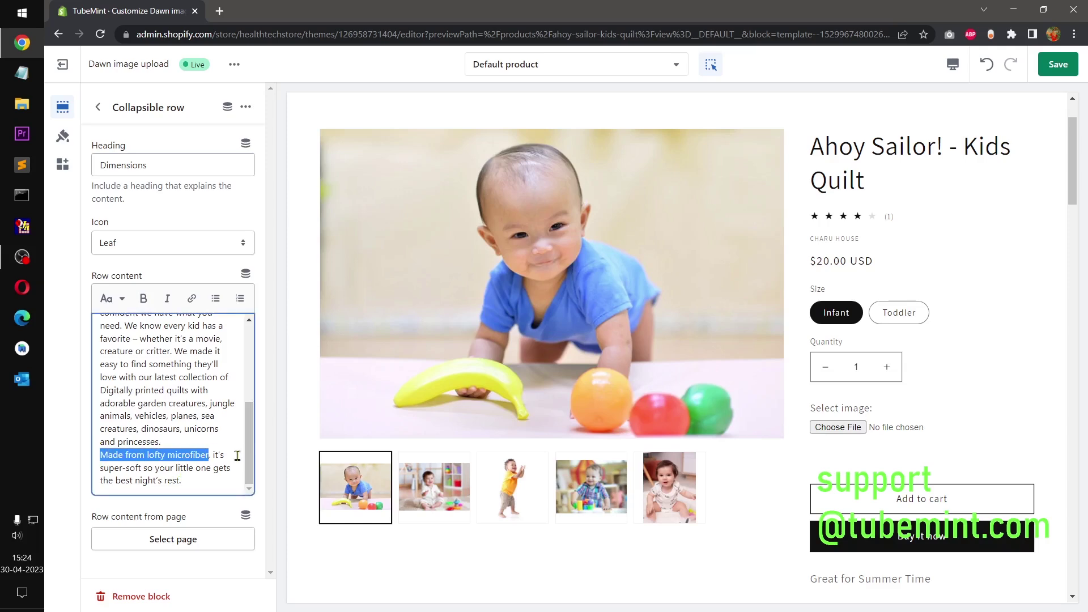
{"action": "triple_click", "coordinate": [171, 169]}
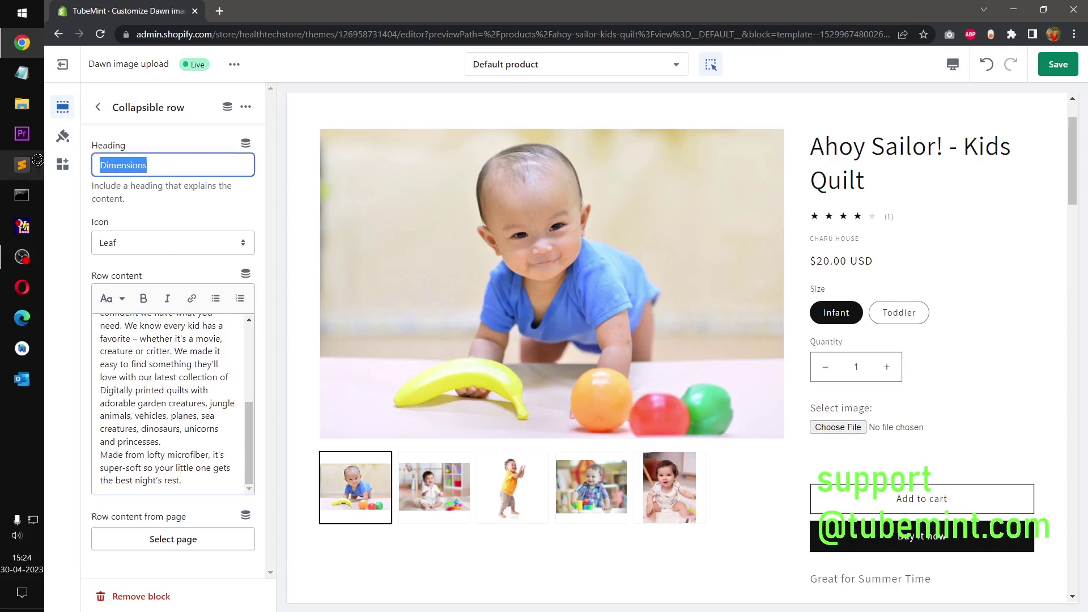
{"action": "key", "text": "ctrl+v"}
{"action": "left_click", "coordinate": [101, 108]}
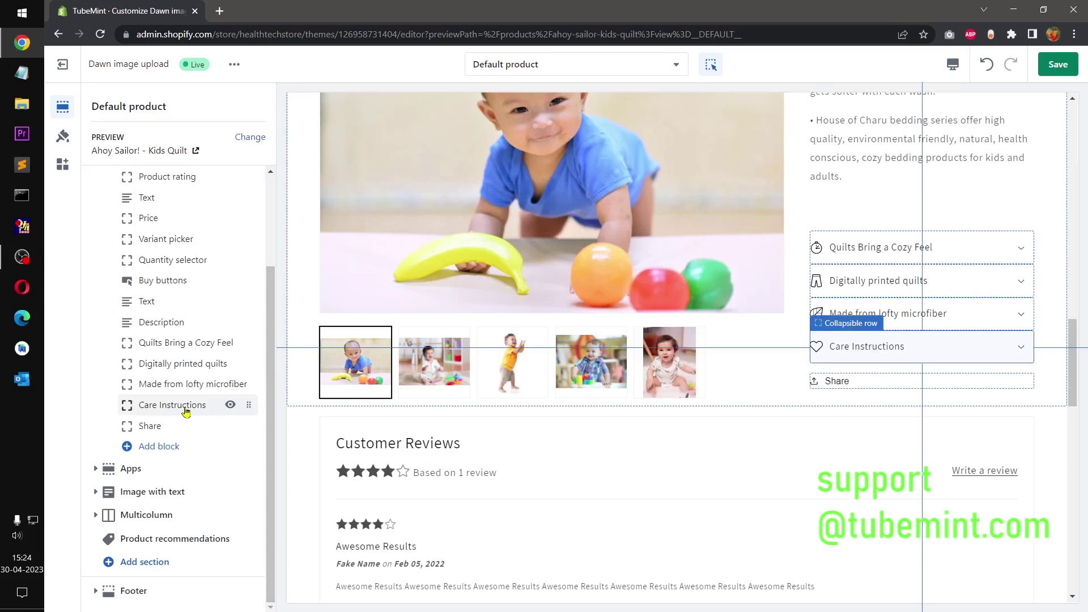
Set the Care Instructions row's icon to Dairy and paste the quilt description as content
{"action": "left_click", "coordinate": [186, 410]}
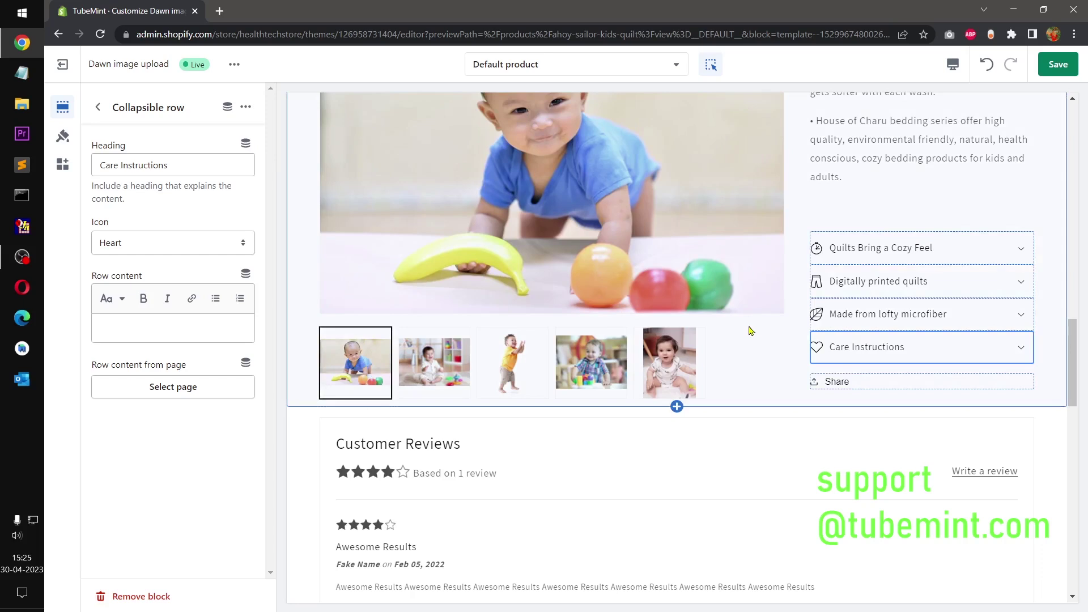
{"action": "left_click", "coordinate": [182, 243]}
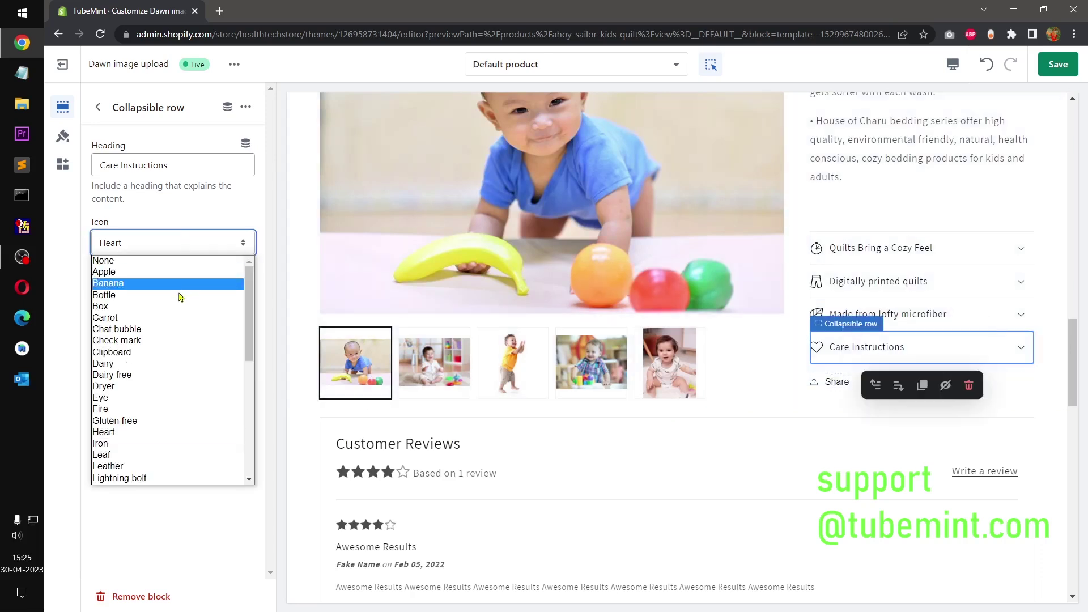
{"action": "left_click", "coordinate": [201, 369]}
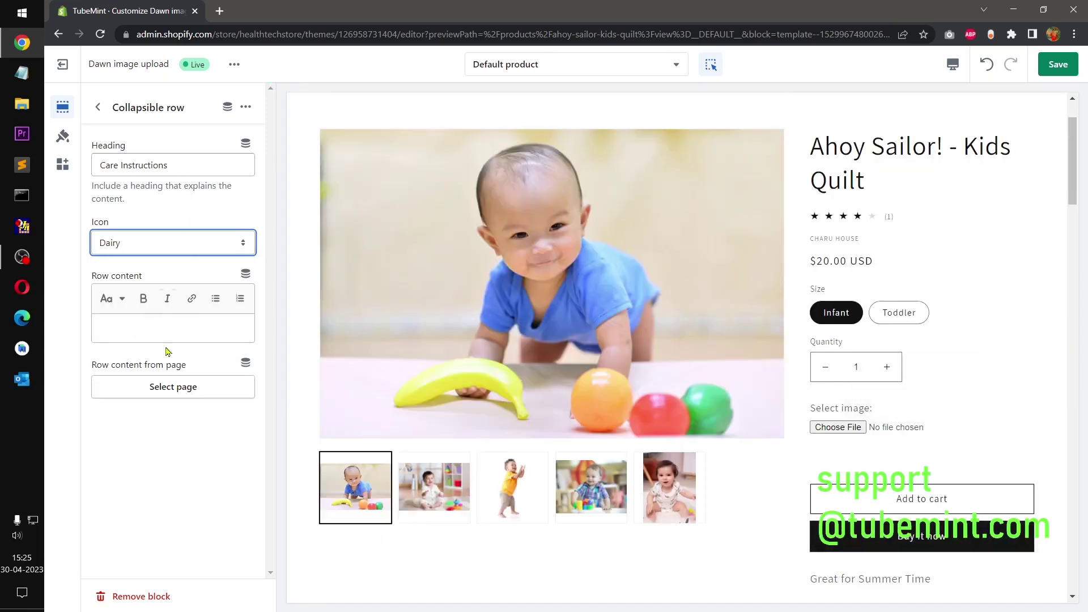
{"action": "left_click", "coordinate": [164, 328]}
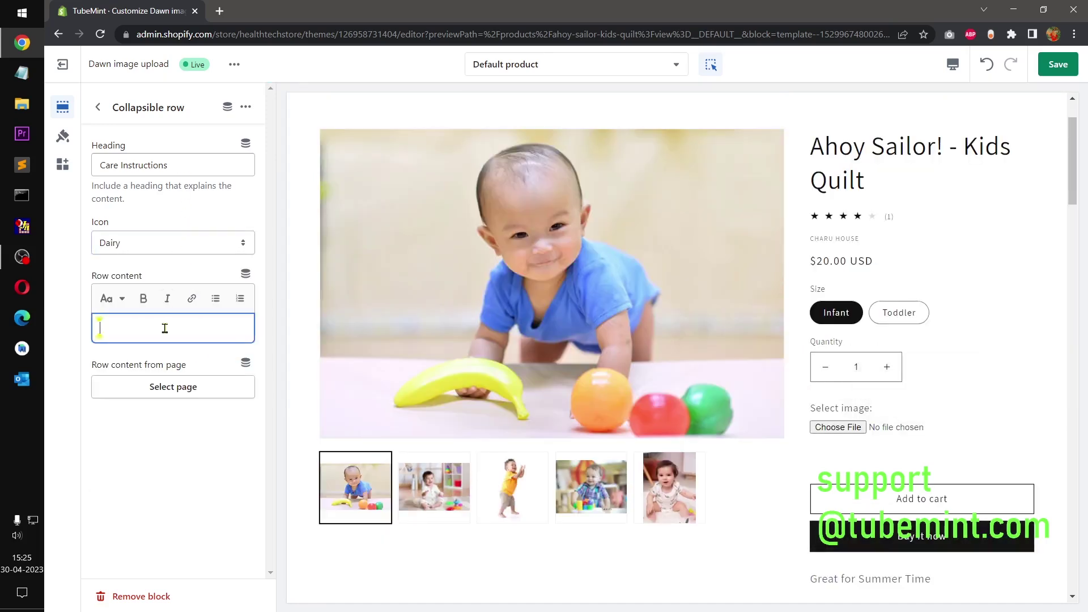
{"action": "key", "text": "super+v"}
{"action": "left_click", "coordinate": [170, 533]}
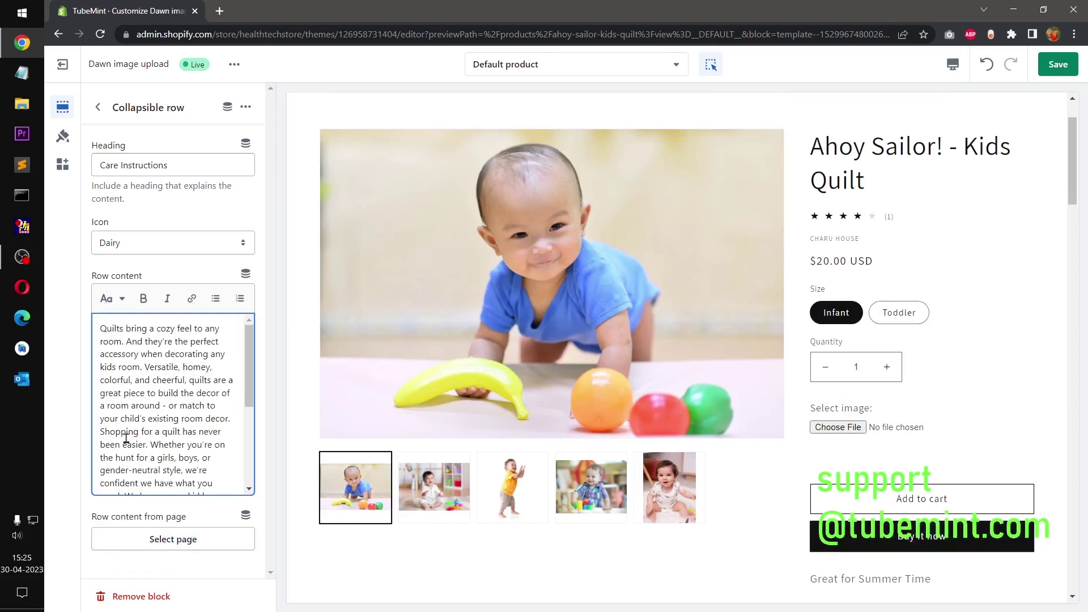
Retitle the row 'Shopping has never been easier' using the description's shopping sentence
{"action": "left_click_drag", "start_coordinate": [99, 432], "coordinate": [146, 449]}
{"action": "key", "text": "ctrl+c"}
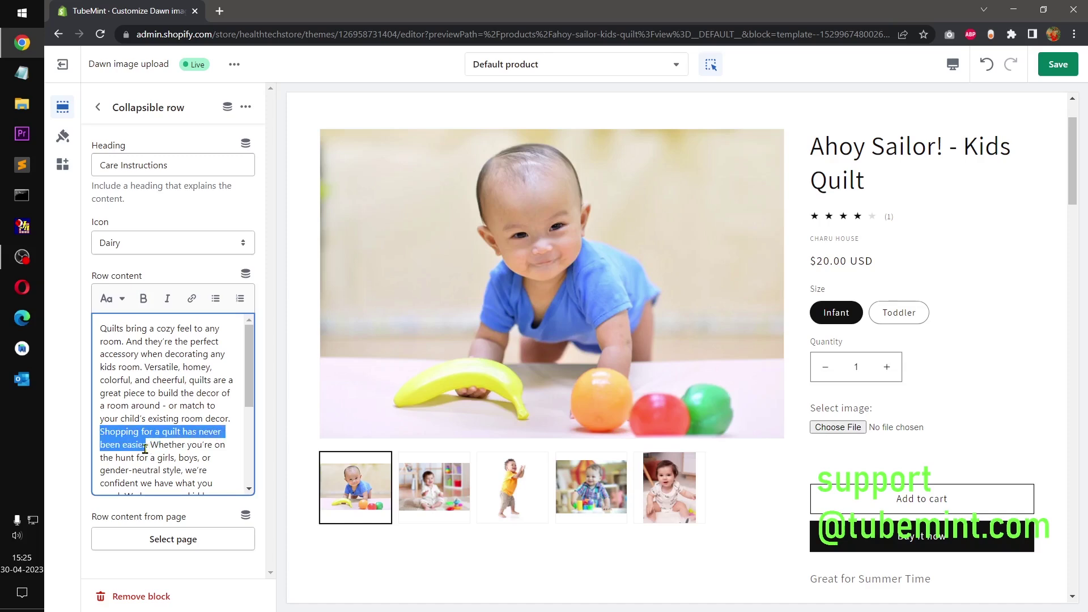
{"action": "left_click", "coordinate": [152, 166]}
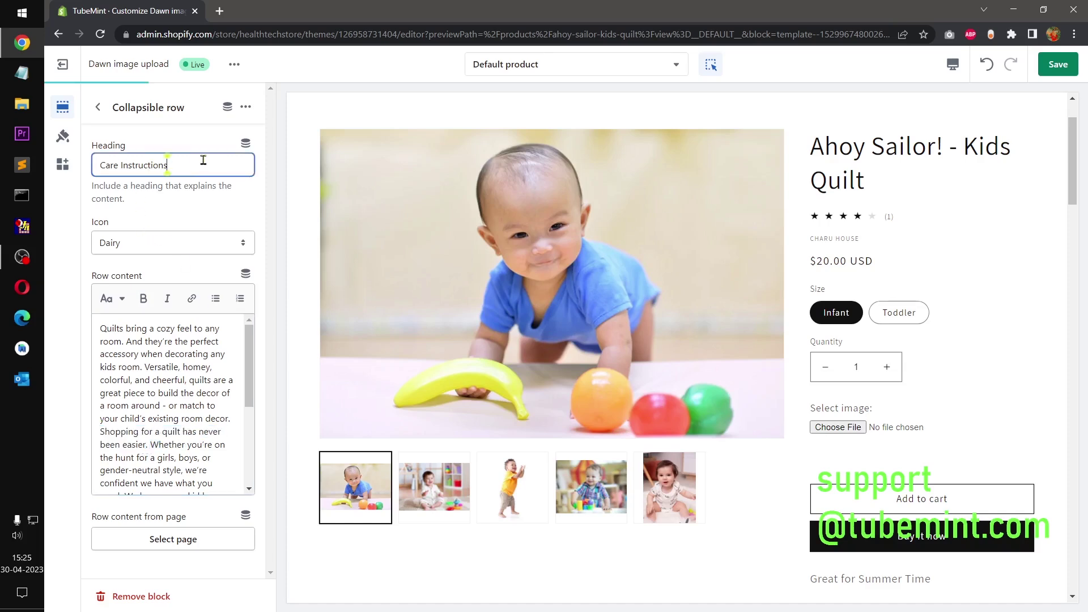
{"action": "key", "text": "ctrl+a"}
{"action": "key", "text": "ctrl+v"}
{"action": "left_click", "coordinate": [152, 259]}
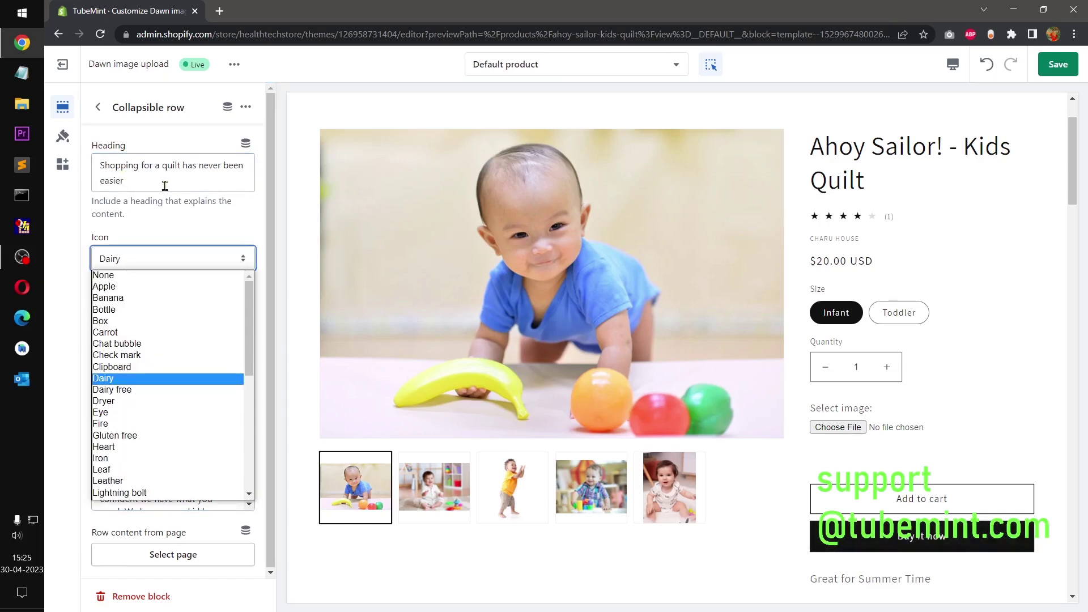
{"action": "left_click", "coordinate": [141, 166]}
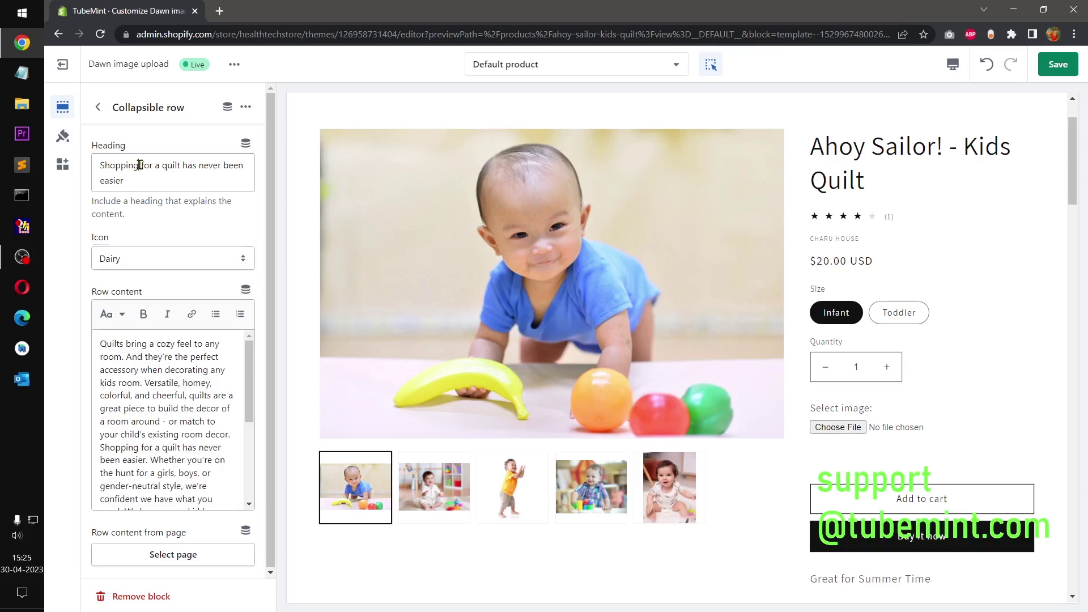
{"action": "left_click_drag", "start_coordinate": [141, 165], "coordinate": [180, 165]}
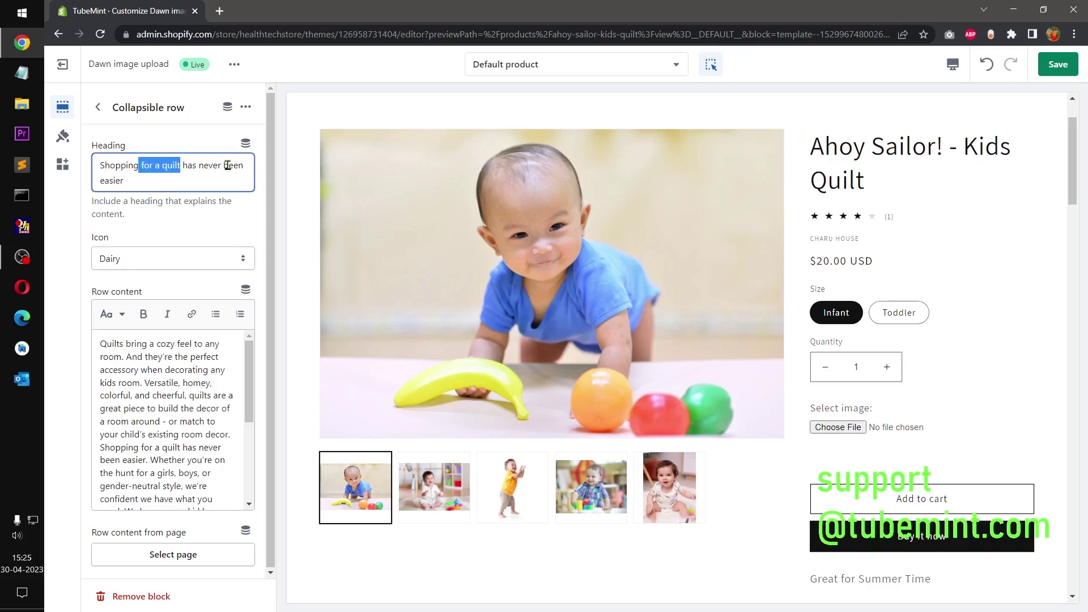
{"action": "key", "text": "BackSpace"}
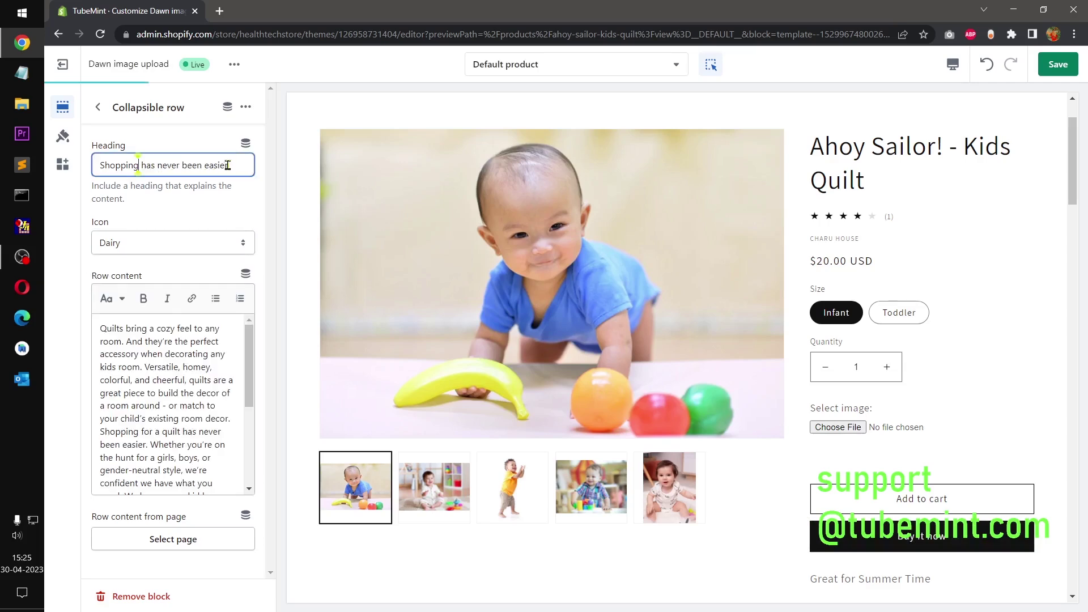
Switch the row's icon to Serving dish and delete all its row content text
{"action": "left_click", "coordinate": [148, 244]}
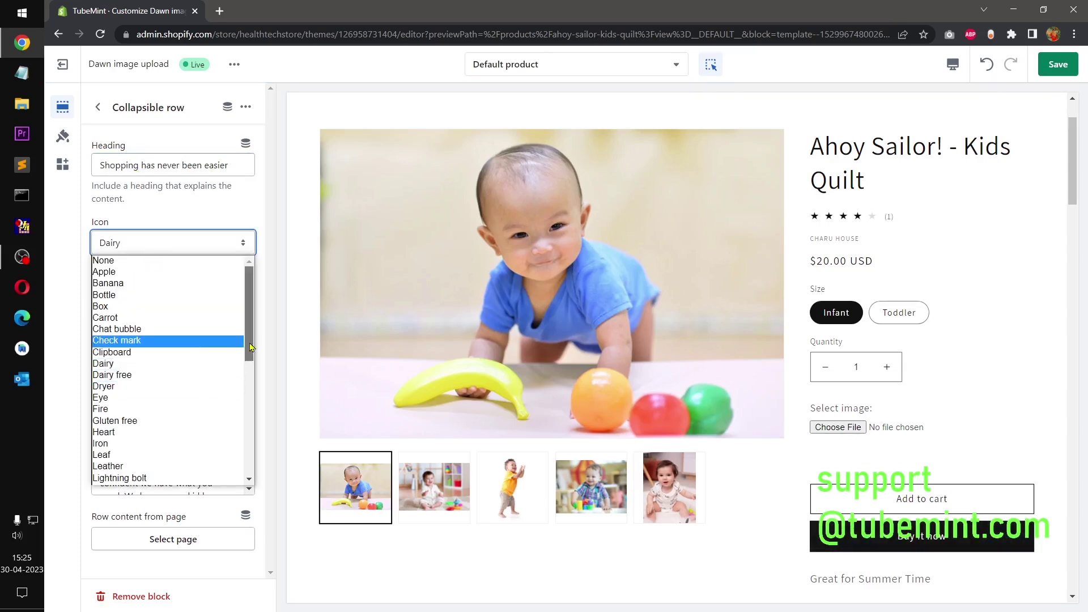
{"action": "left_click_drag", "start_coordinate": [251, 356], "coordinate": [254, 480]}
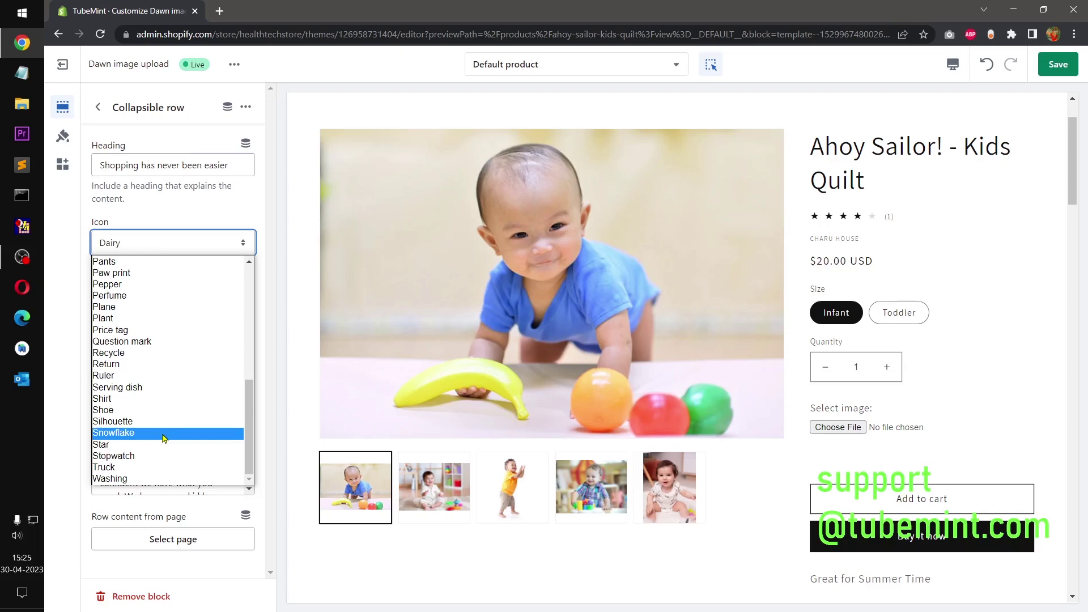
{"action": "left_click", "coordinate": [142, 388]}
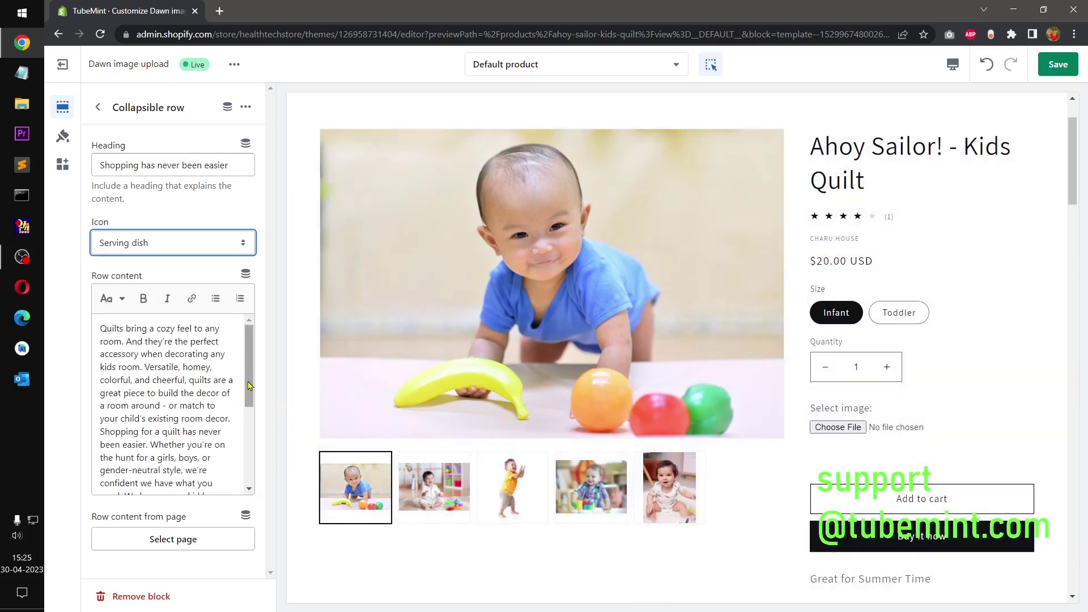
{"action": "left_click_drag", "start_coordinate": [249, 391], "coordinate": [250, 433]}
{"action": "left_click", "coordinate": [224, 479]}
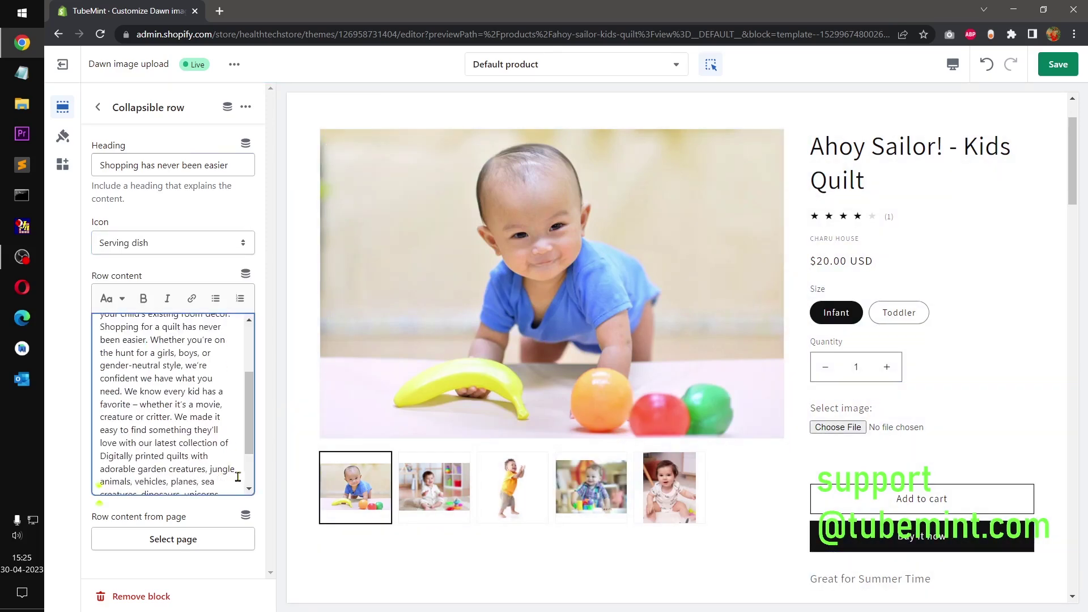
{"action": "key", "text": "ctrl+a"}
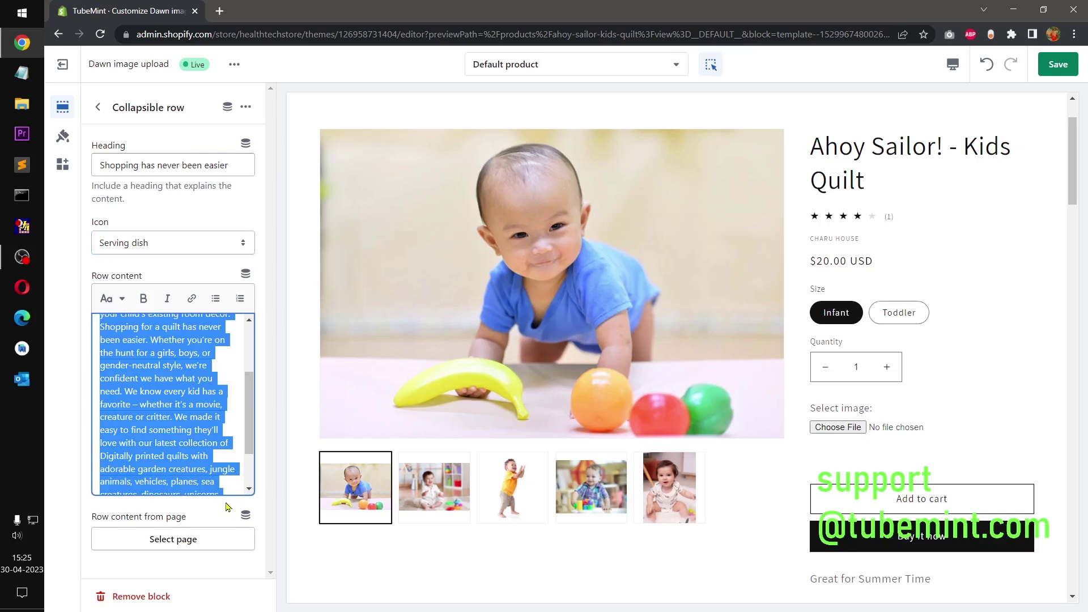
{"action": "key", "text": "BackSpace"}
Set the Shopping has never been easier row's content source to the Company page
{"action": "left_click", "coordinate": [177, 388]}
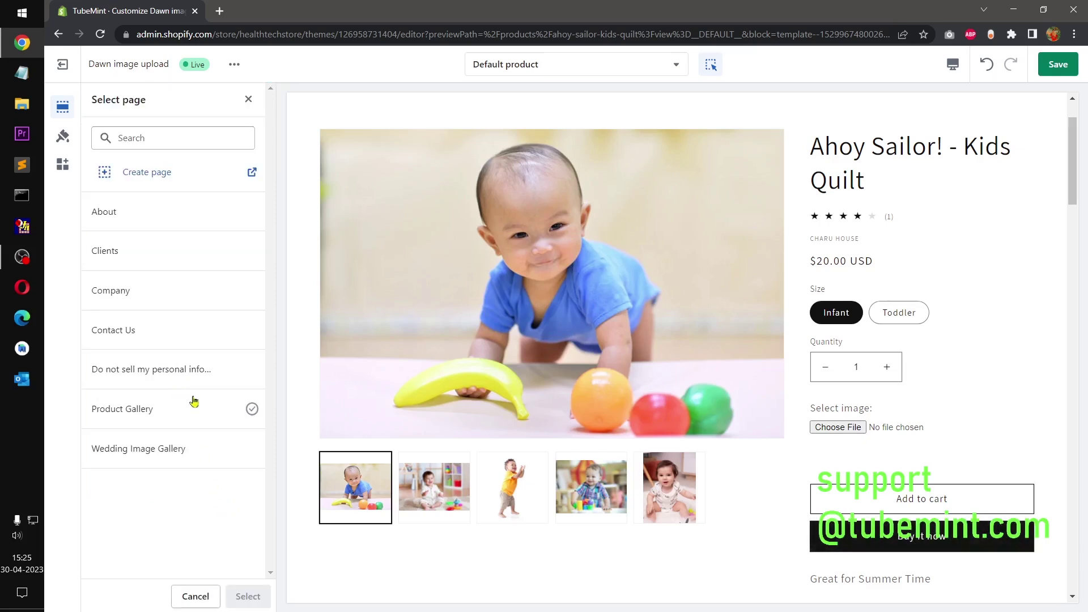
{"action": "left_click", "coordinate": [172, 297]}
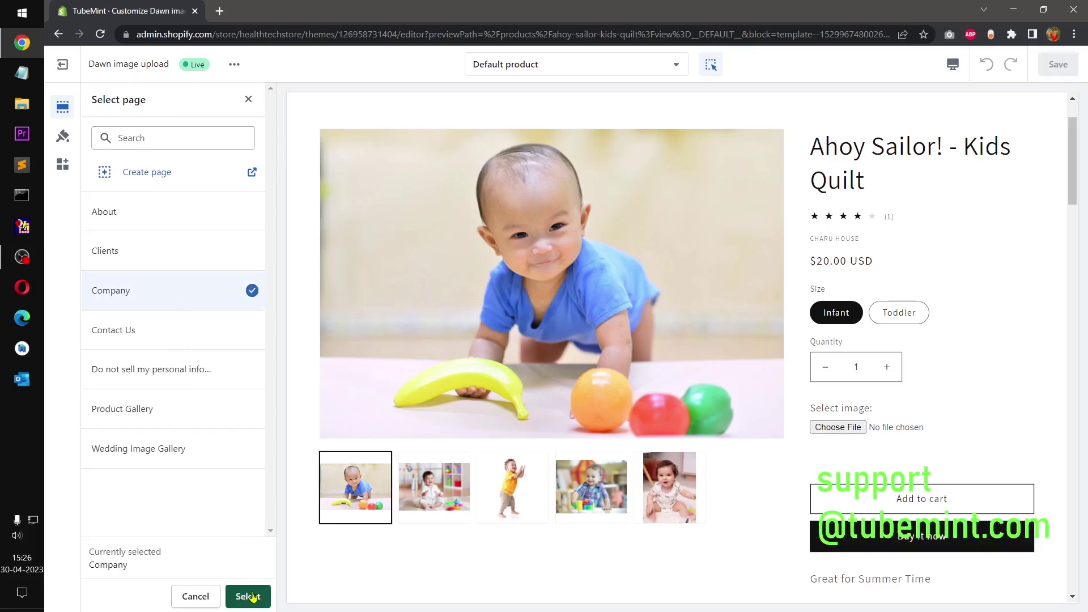
{"action": "left_click", "coordinate": [250, 596]}
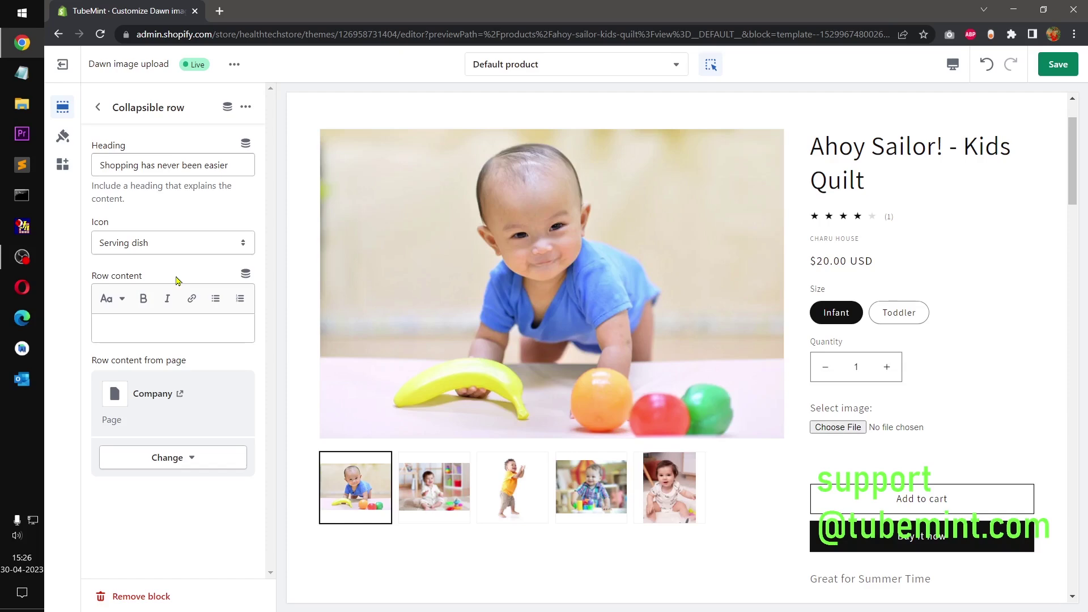
{"action": "left_click", "coordinate": [246, 145]}
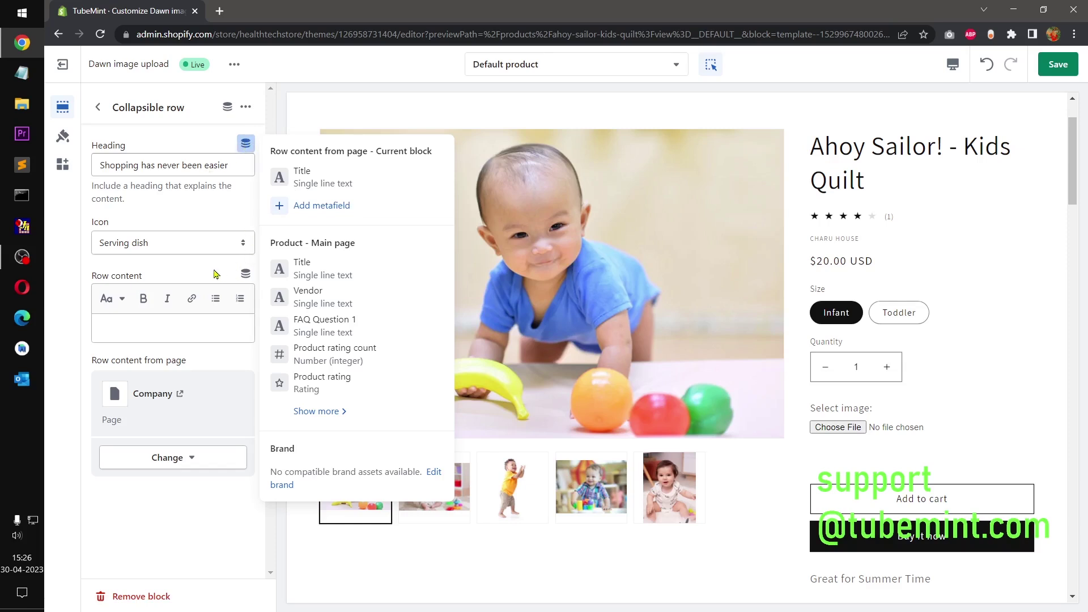
{"action": "left_click", "coordinate": [244, 276]}
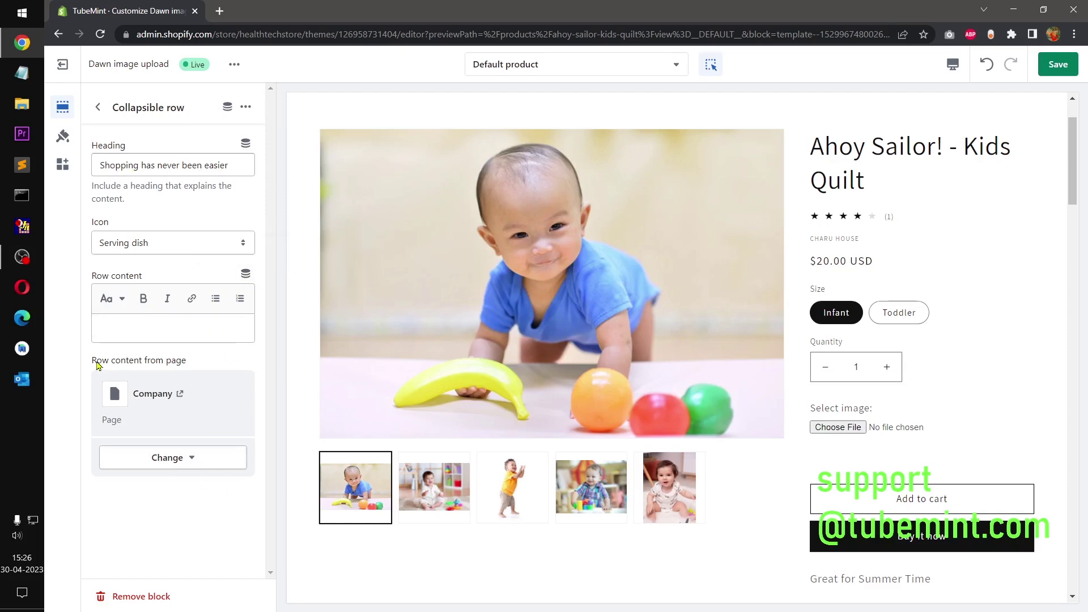
{"action": "left_click_drag", "start_coordinate": [97, 366], "coordinate": [190, 362]}
{"action": "left_click", "coordinate": [221, 361]}
{"action": "left_click_drag", "start_coordinate": [126, 200], "coordinate": [87, 193]}
{"action": "key", "text": "ctrl+c"}
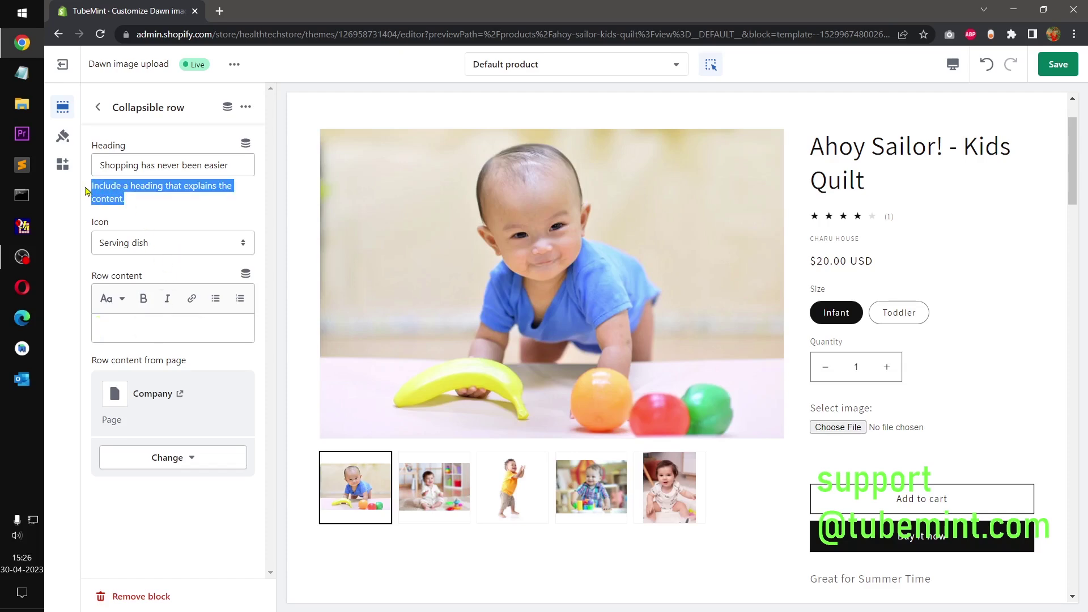
{"action": "left_click", "coordinate": [158, 326]}
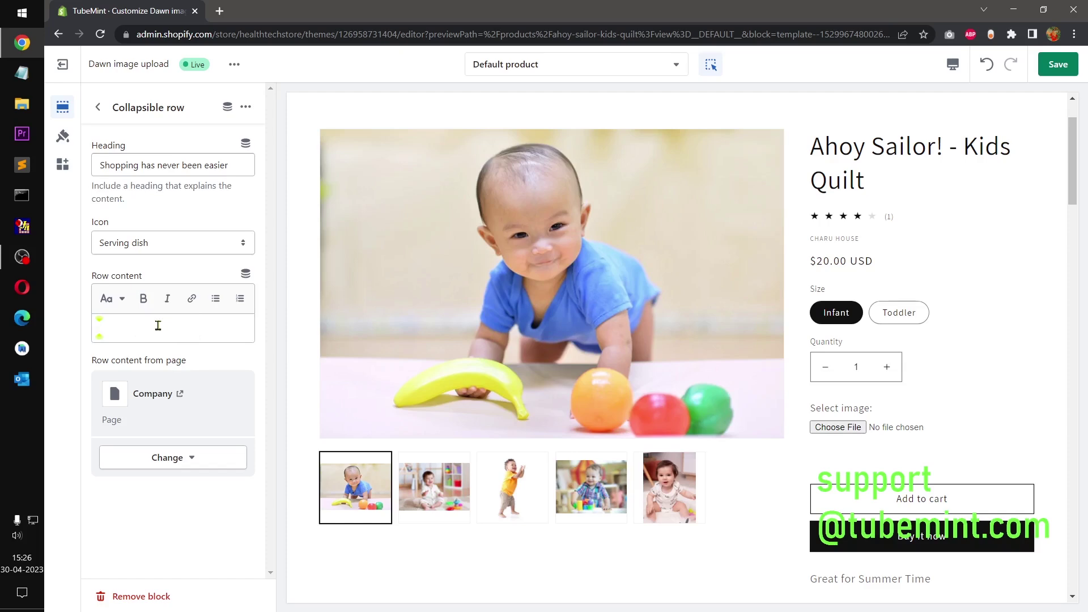
Finish the Shopping row content and save the product page theme changes
{"action": "key", "text": "ctrl+v"}
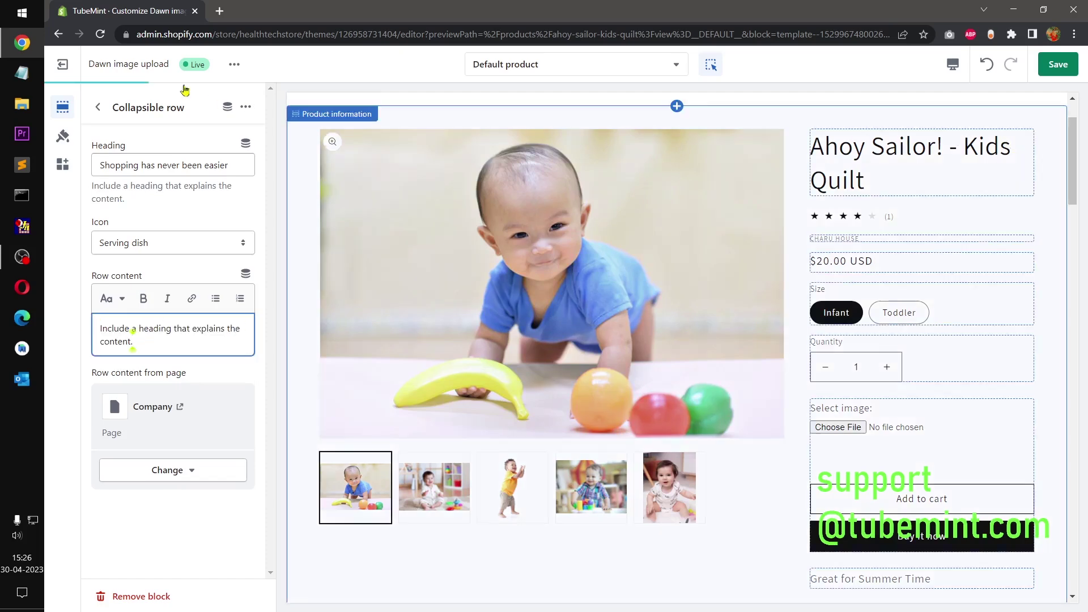
{"action": "left_click", "coordinate": [99, 109]}
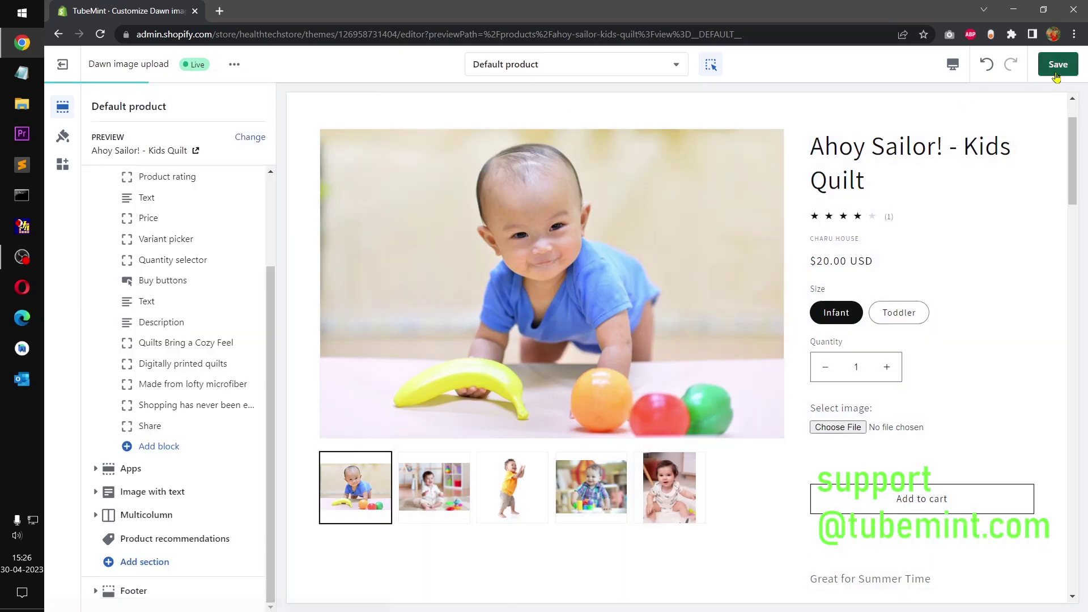
{"action": "left_click", "coordinate": [1056, 67]}
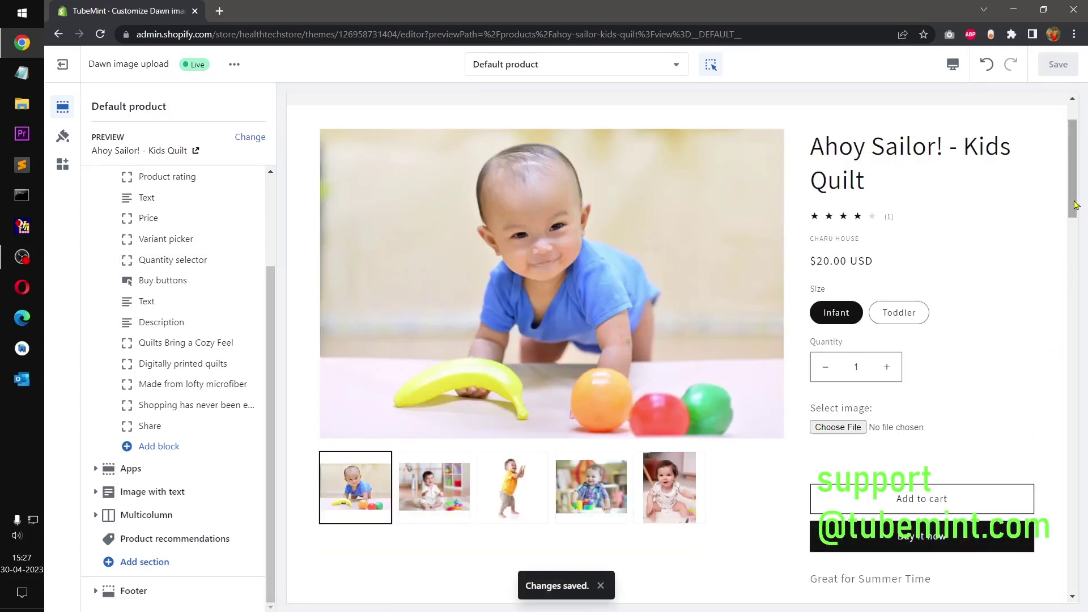
Check the Quilts Bring a Cozy Feel row, then view the live store in a new tab
{"action": "scroll", "coordinate": [1080, 250], "scroll_direction": "down", "scroll_amount": 6}
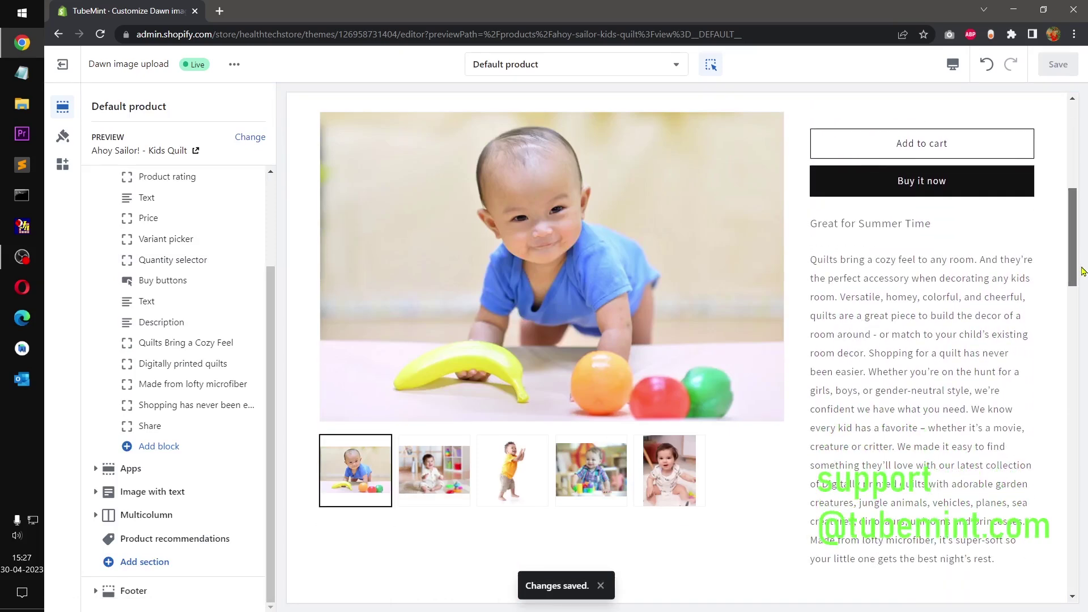
{"action": "left_click_drag", "start_coordinate": [1084, 271], "coordinate": [1087, 439]}
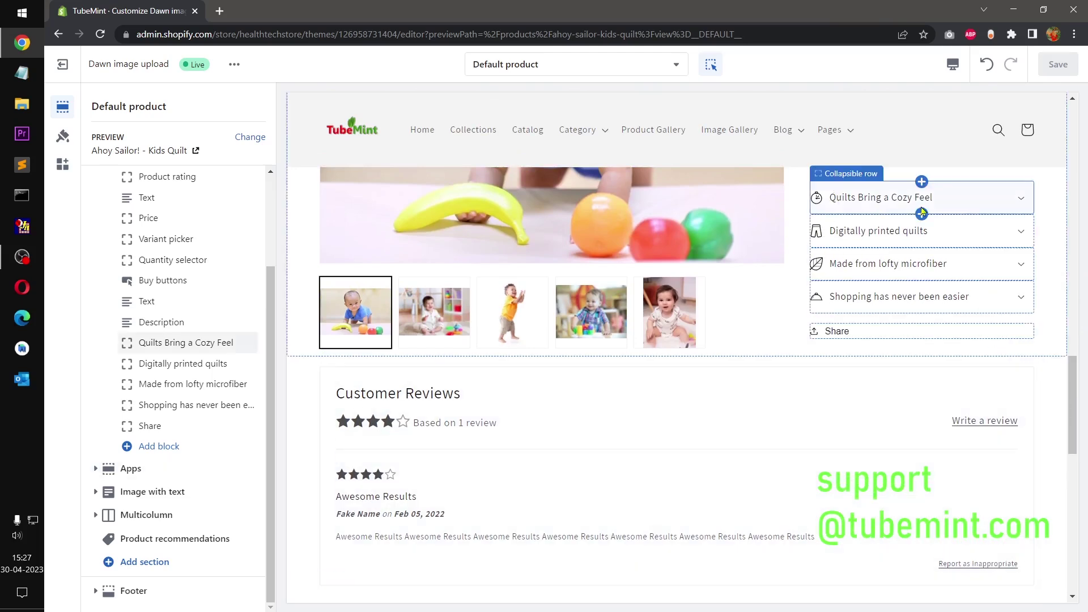
{"action": "left_click", "coordinate": [1020, 204]}
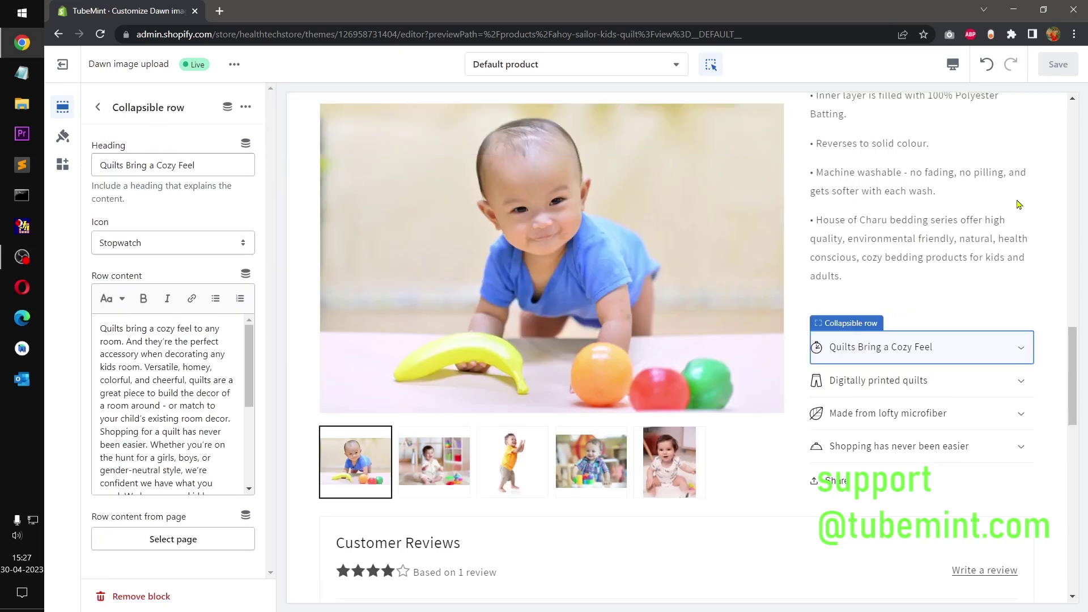
{"action": "left_click", "coordinate": [1022, 350]}
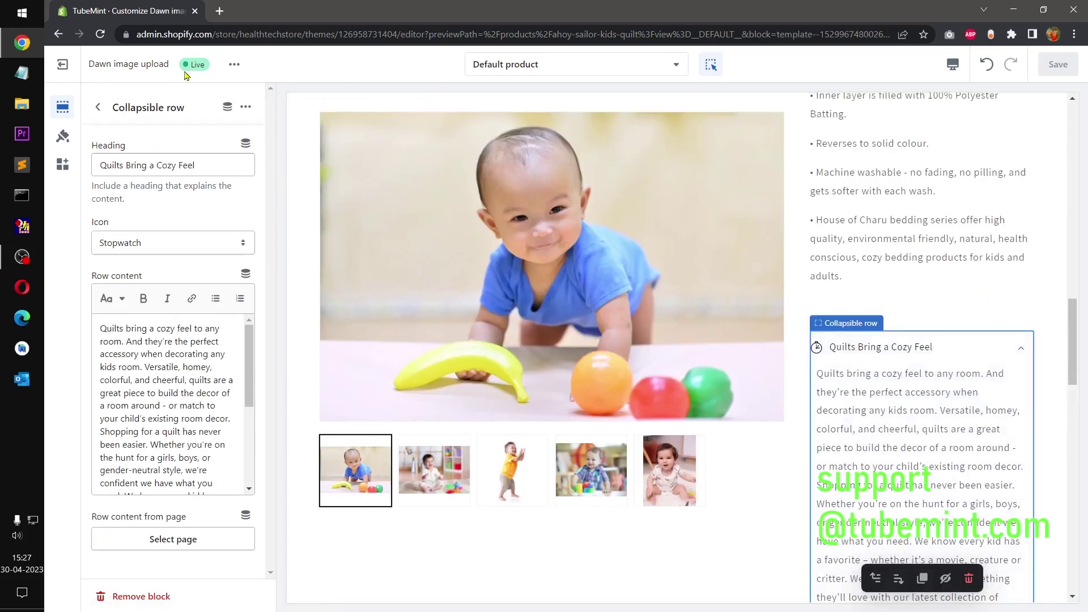
{"action": "left_click", "coordinate": [234, 64]}
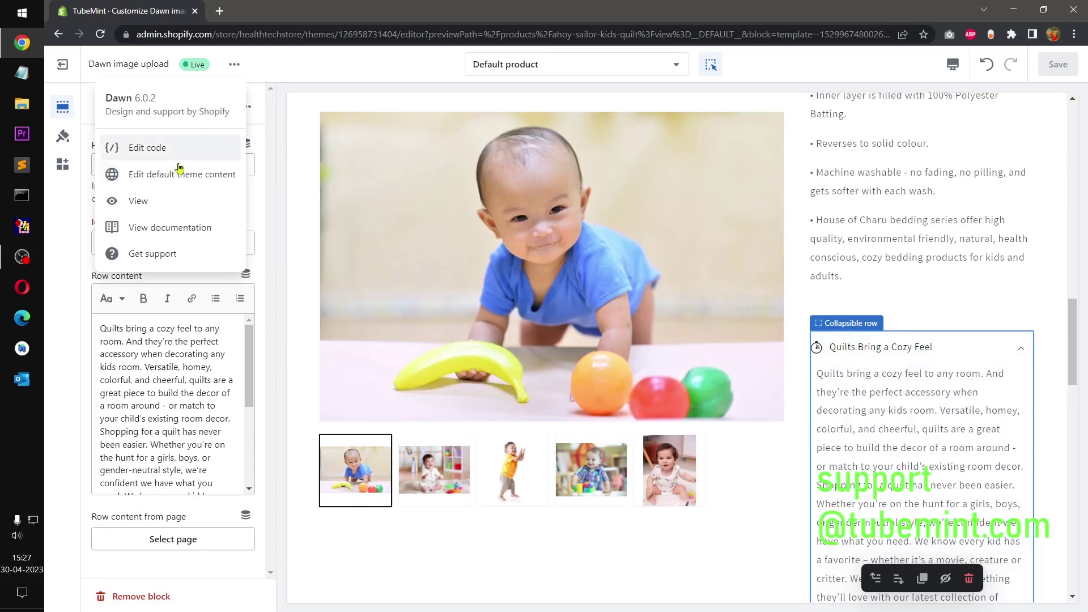
{"action": "left_click", "coordinate": [169, 200]}
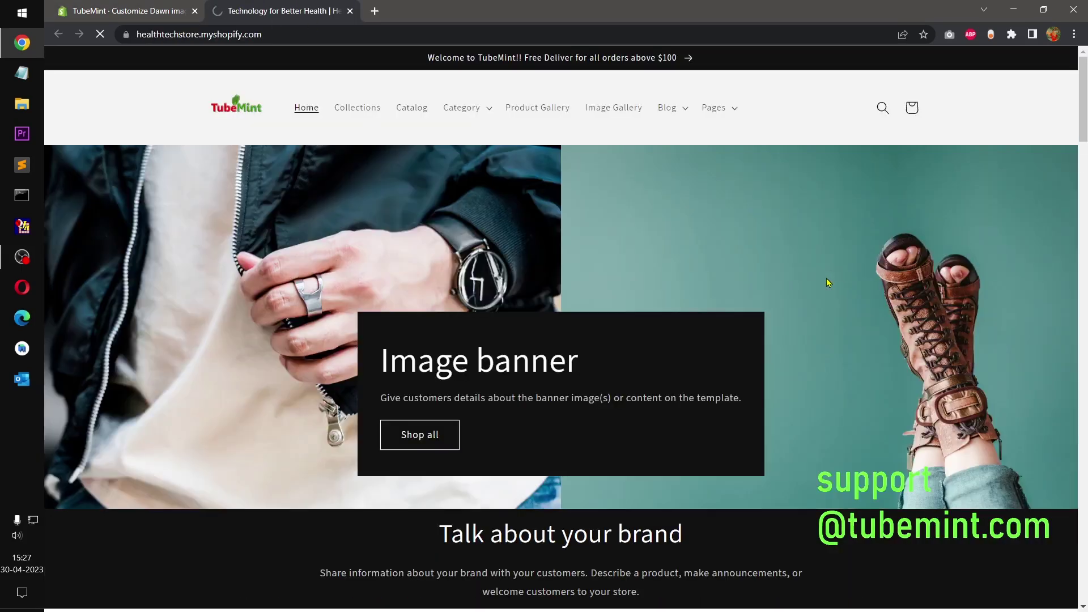
Go to the catalog and open the Ahoy Sailor! - Kids Quilt product page
{"action": "left_click", "coordinate": [412, 108]}
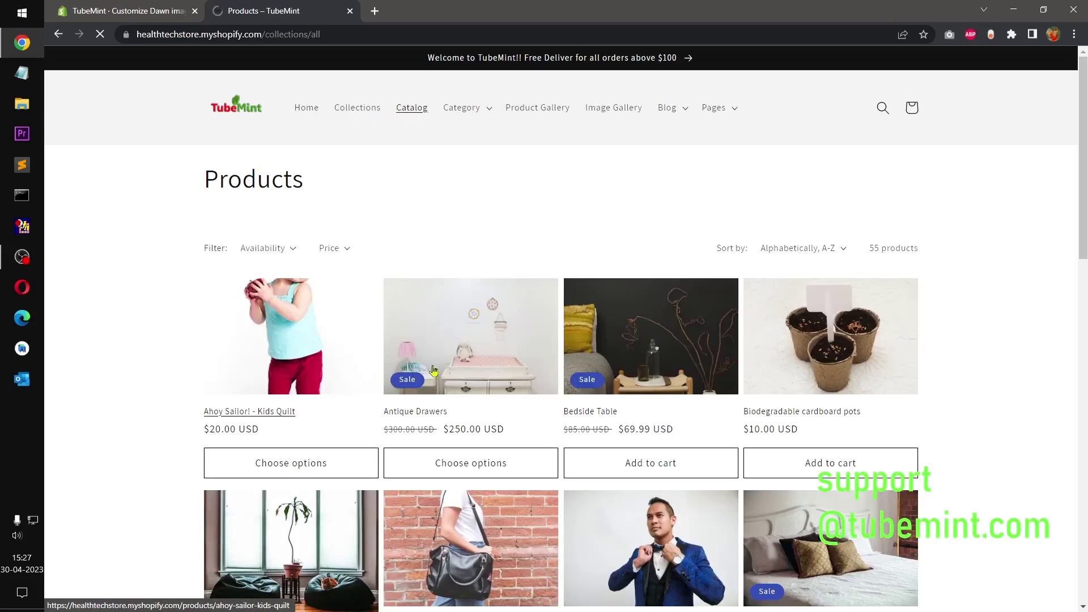
{"action": "left_click", "coordinate": [253, 413]}
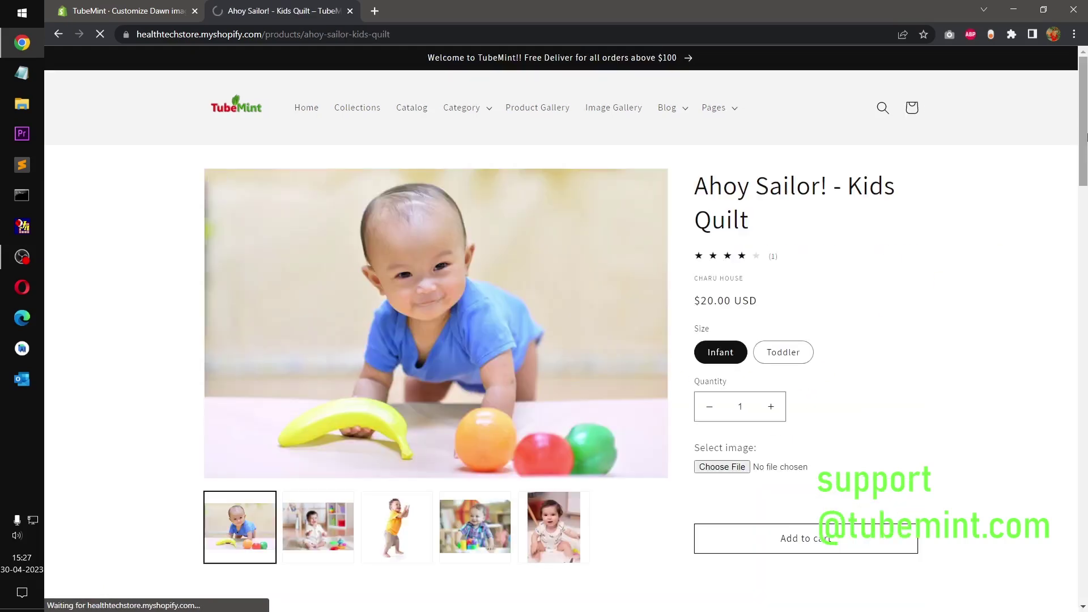
{"action": "left_click_drag", "start_coordinate": [1087, 126], "coordinate": [1087, 416]}
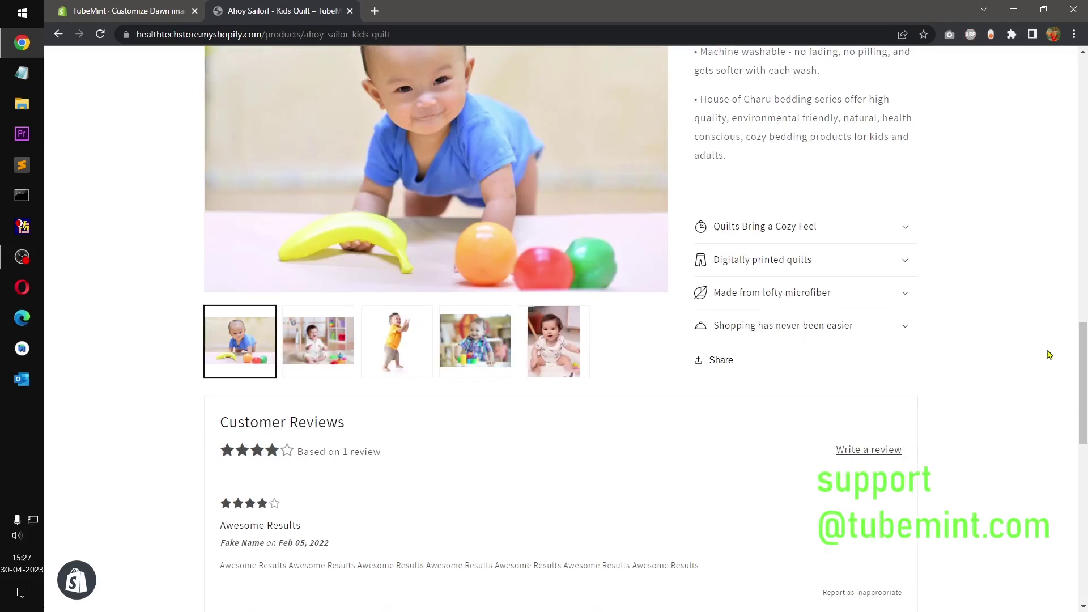
Expand and collapse the Cozy Feel, Digitally printed quilts and lofty microfiber rows
{"action": "left_click", "coordinate": [905, 228]}
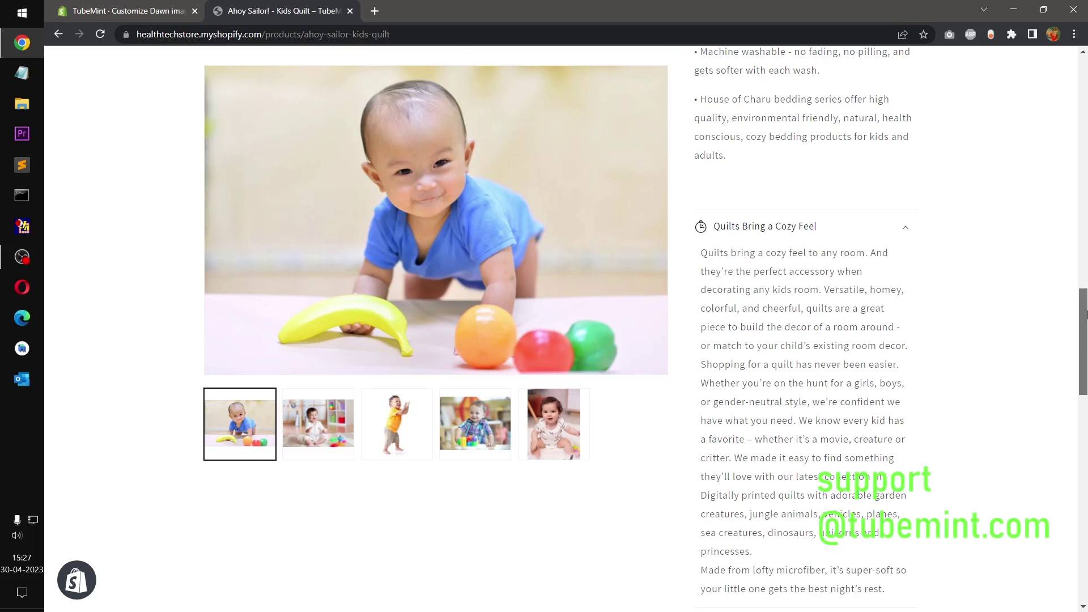
{"action": "mouse_move", "coordinate": [1087, 315]}
{"action": "left_mouse_down"}
{"action": "mouse_move", "coordinate": [1087, 348]}
{"action": "mouse_move", "coordinate": [1087, 333]}
{"action": "left_mouse_up"}
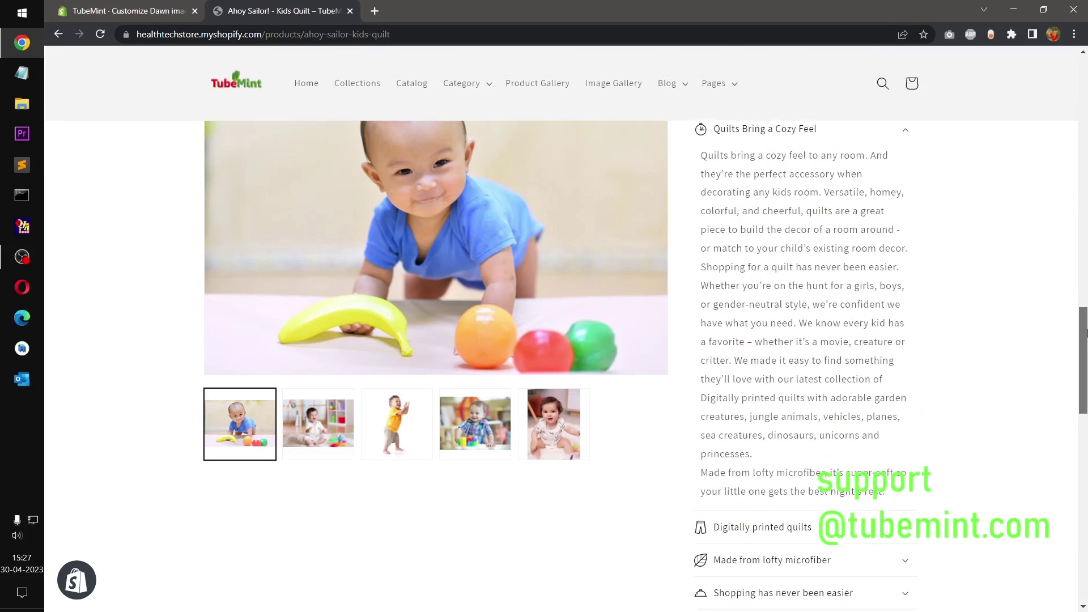
{"action": "left_click", "coordinate": [909, 137]}
{"action": "left_click", "coordinate": [906, 166]}
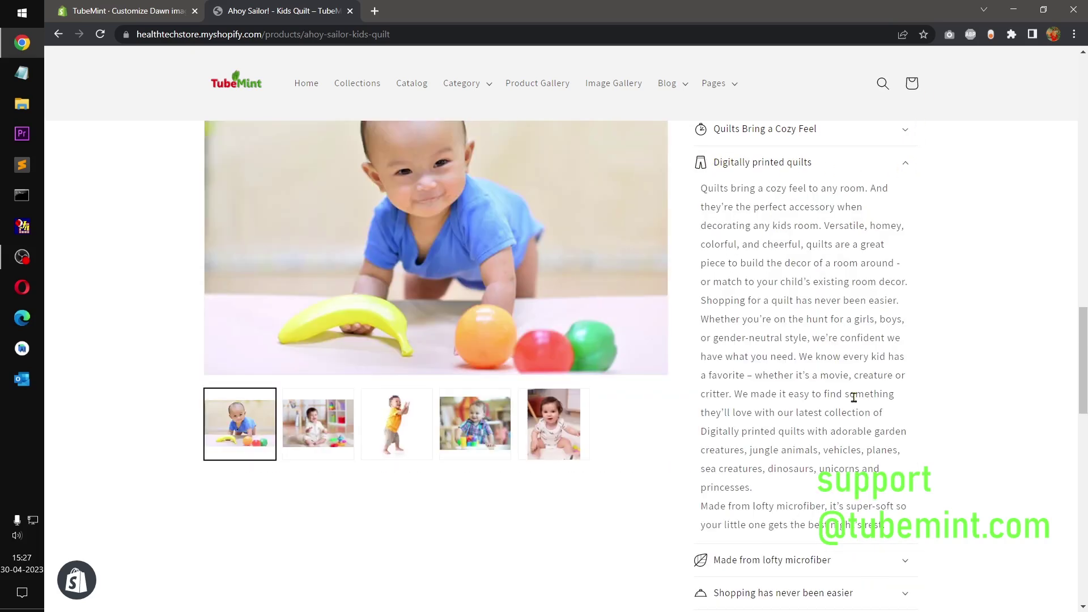
{"action": "left_click", "coordinate": [904, 166]}
{"action": "left_click", "coordinate": [894, 201]}
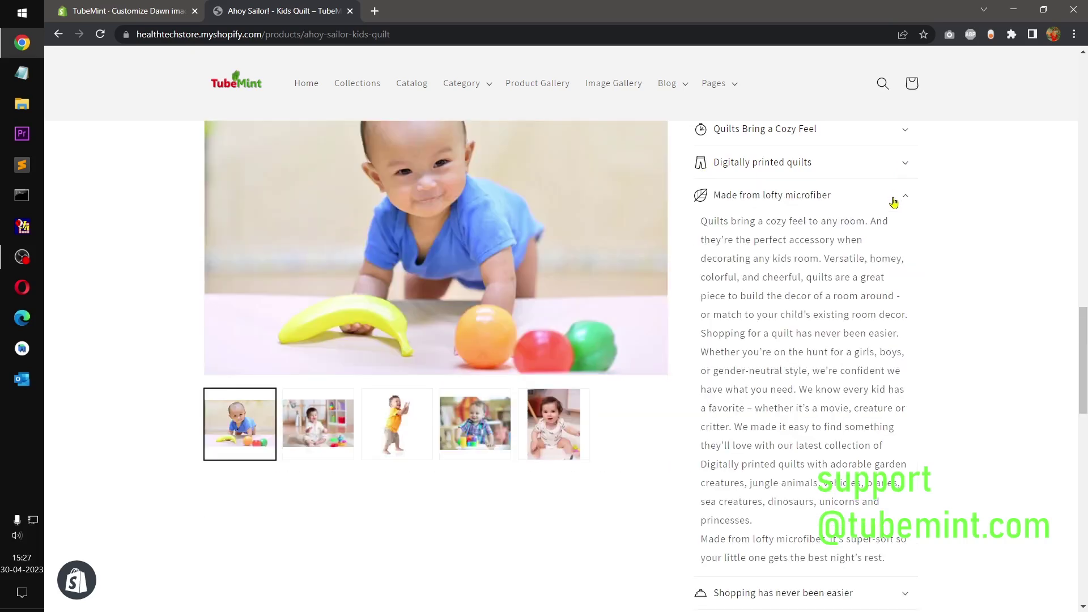
{"action": "left_click", "coordinate": [904, 202]}
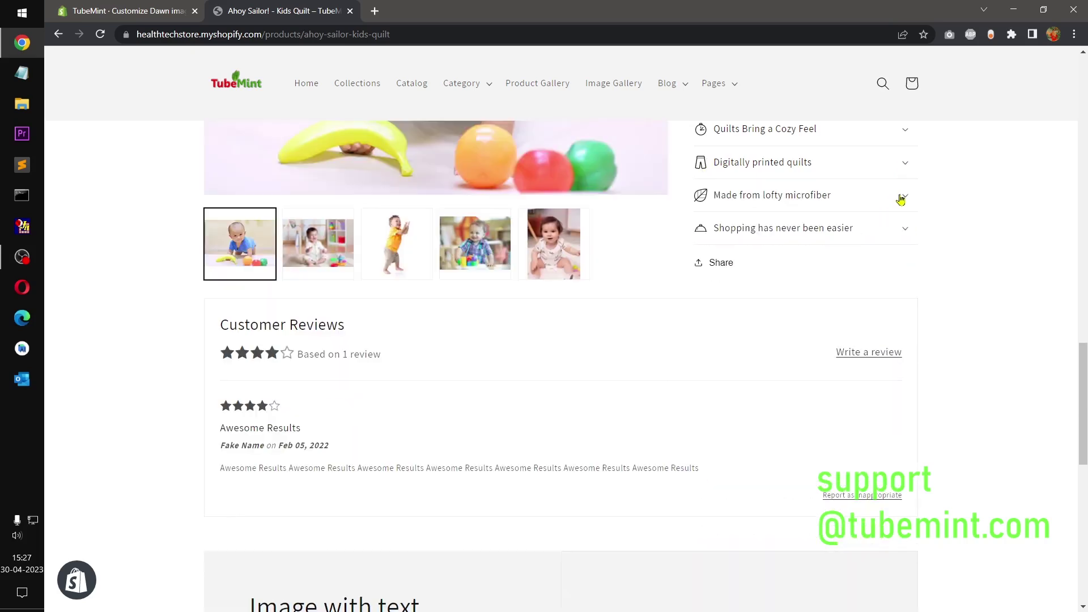
Check the Shopping has never been easier row and recheck the others, leaving Cozy Feel expanded
{"action": "left_click", "coordinate": [898, 233]}
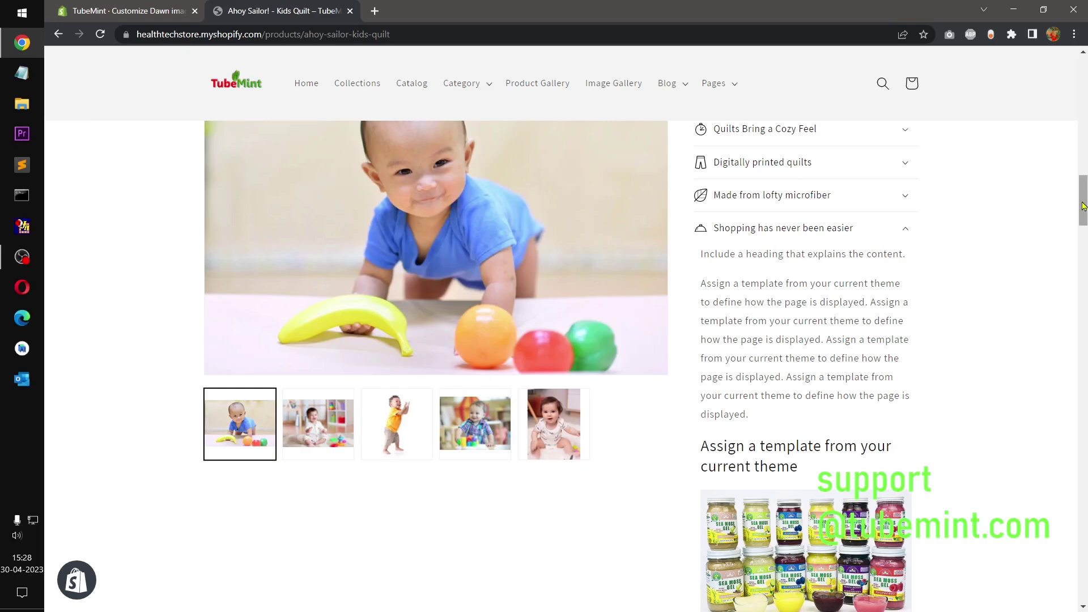
{"action": "scroll", "coordinate": [1083, 222], "scroll_direction": "down", "scroll_amount": 3}
{"action": "mouse_move", "coordinate": [1084, 222]}
{"action": "left_mouse_down"}
{"action": "mouse_move", "coordinate": [1085, 524]}
{"action": "mouse_move", "coordinate": [1085, 196]}
{"action": "mouse_move", "coordinate": [1085, 216]}
{"action": "left_mouse_up"}
{"action": "left_click", "coordinate": [913, 333]}
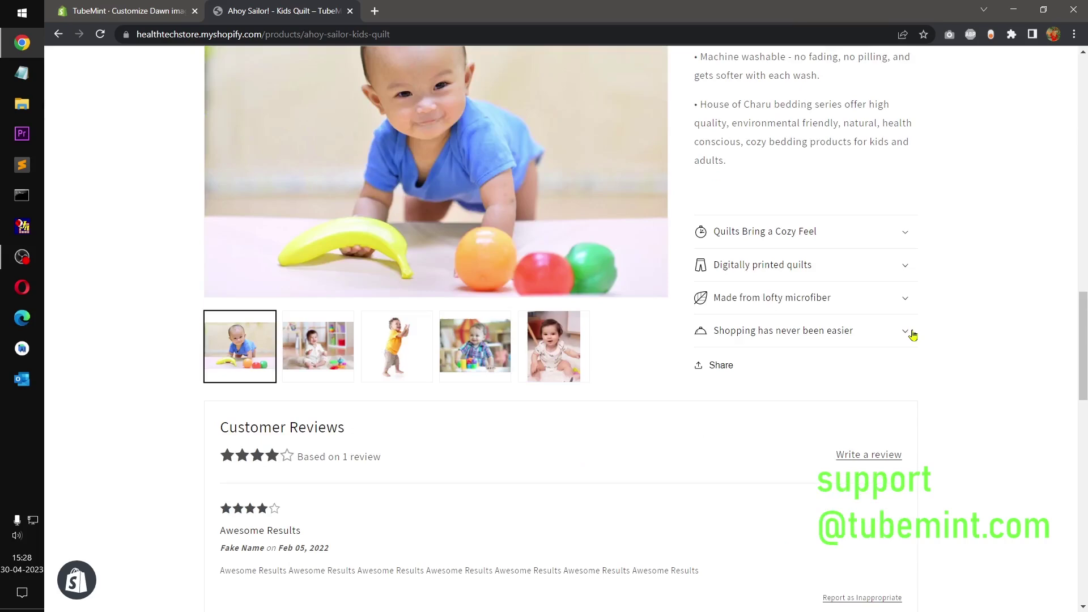
{"action": "left_click", "coordinate": [897, 302]}
{"action": "left_click", "coordinate": [895, 299]}
{"action": "left_click", "coordinate": [903, 265]}
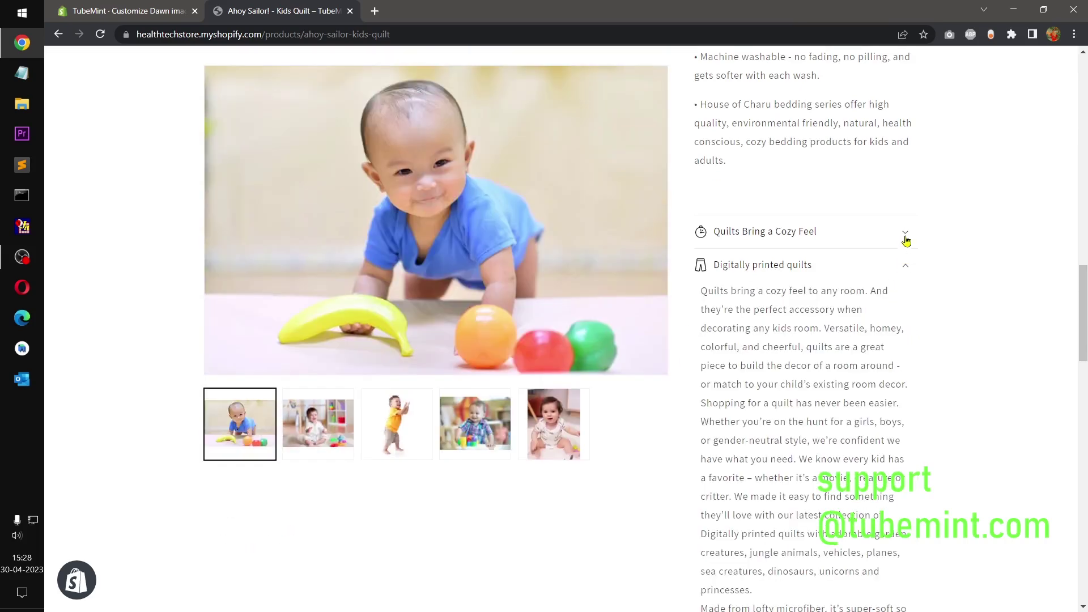
{"action": "left_click", "coordinate": [905, 237]}
{"action": "left_click", "coordinate": [906, 237]}
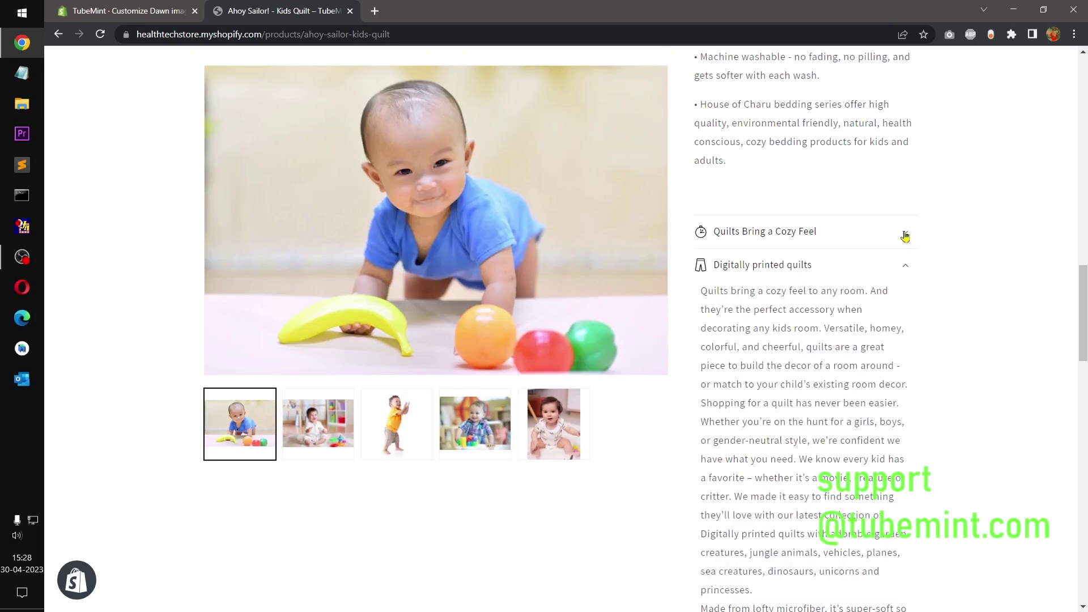
{"action": "left_click", "coordinate": [902, 267]}
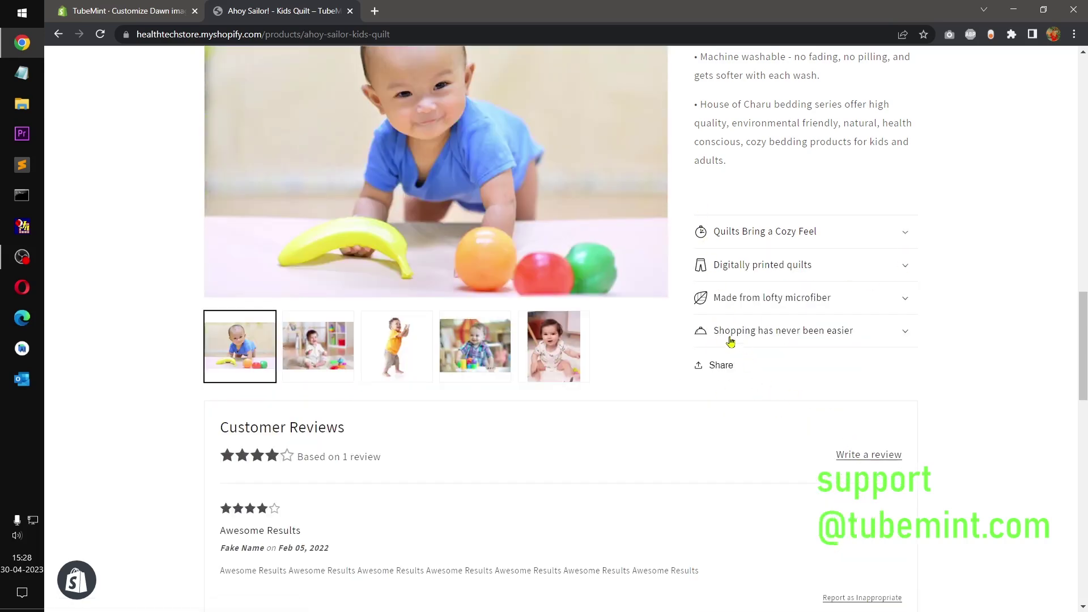
{"action": "left_click", "coordinate": [902, 234]}
Inspect the Cozy Feel row and select its div.summary__title element, widening the Styles pane
{"action": "right_click", "coordinate": [738, 233]}
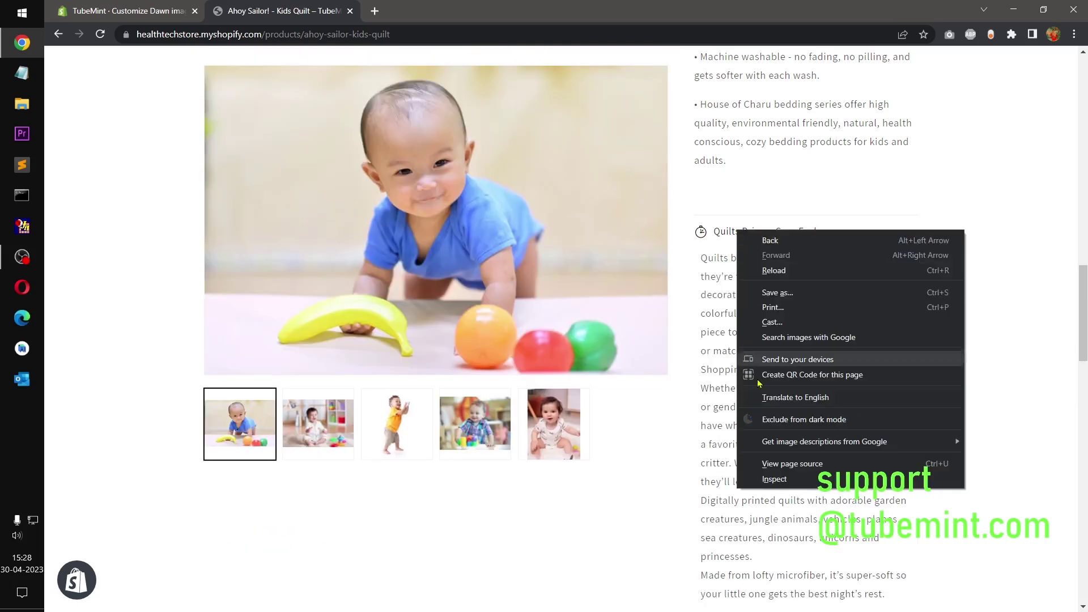
{"action": "left_click", "coordinate": [775, 480]}
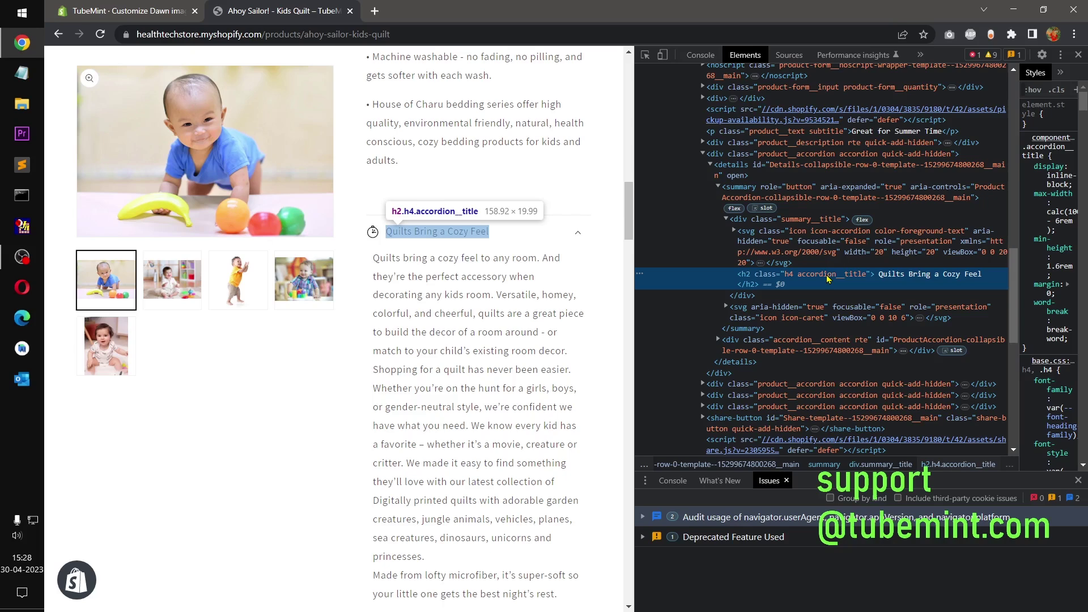
{"action": "left_click", "coordinate": [726, 220]}
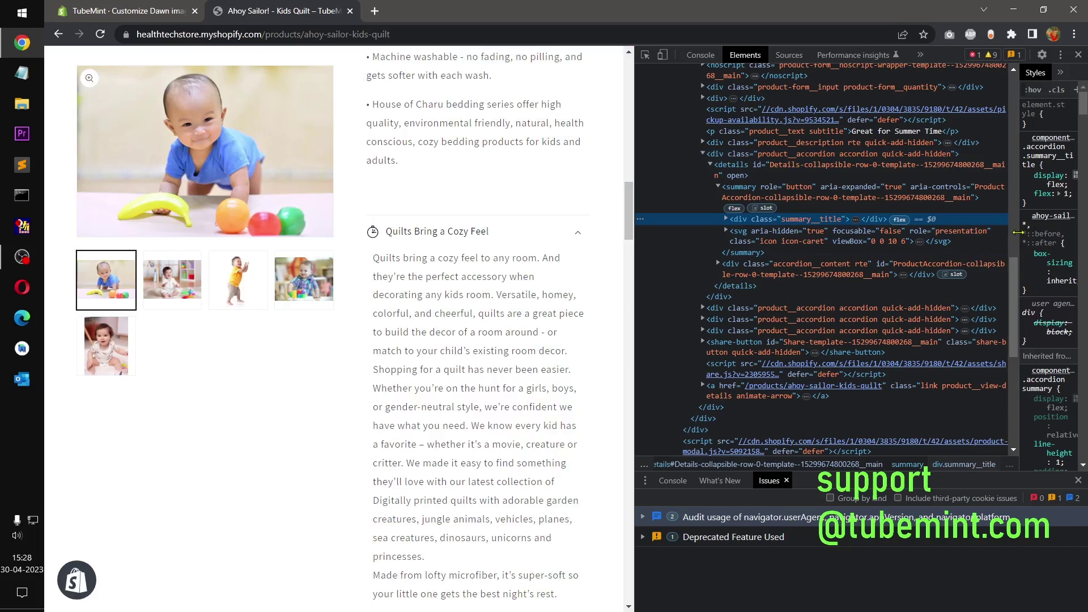
{"action": "left_click_drag", "start_coordinate": [1018, 233], "coordinate": [876, 233]}
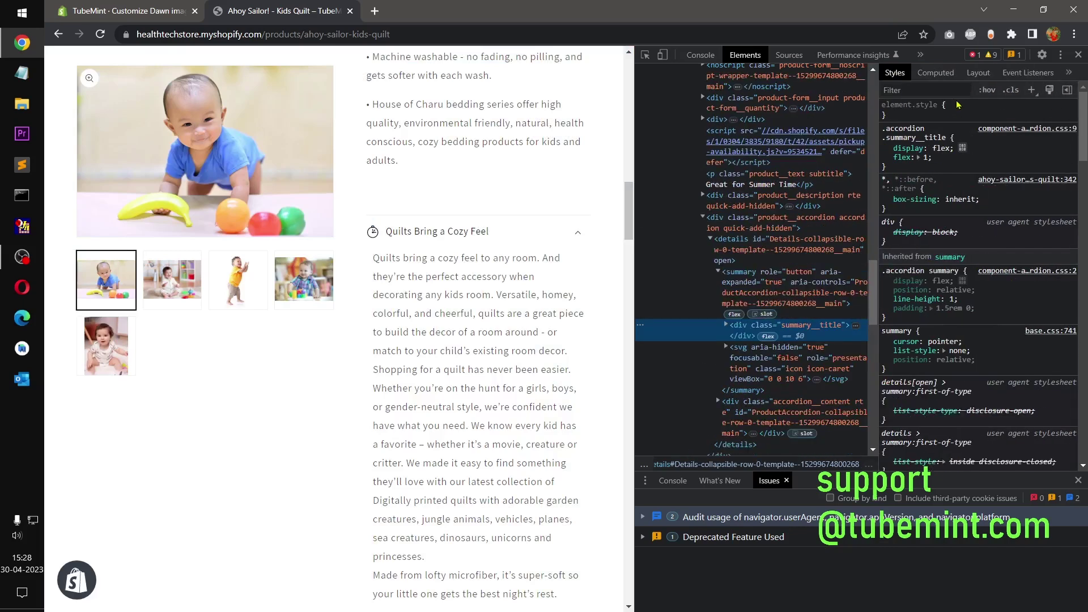
Add a new .summary__title style rule and try font-size values
{"action": "left_click", "coordinate": [1032, 89]}
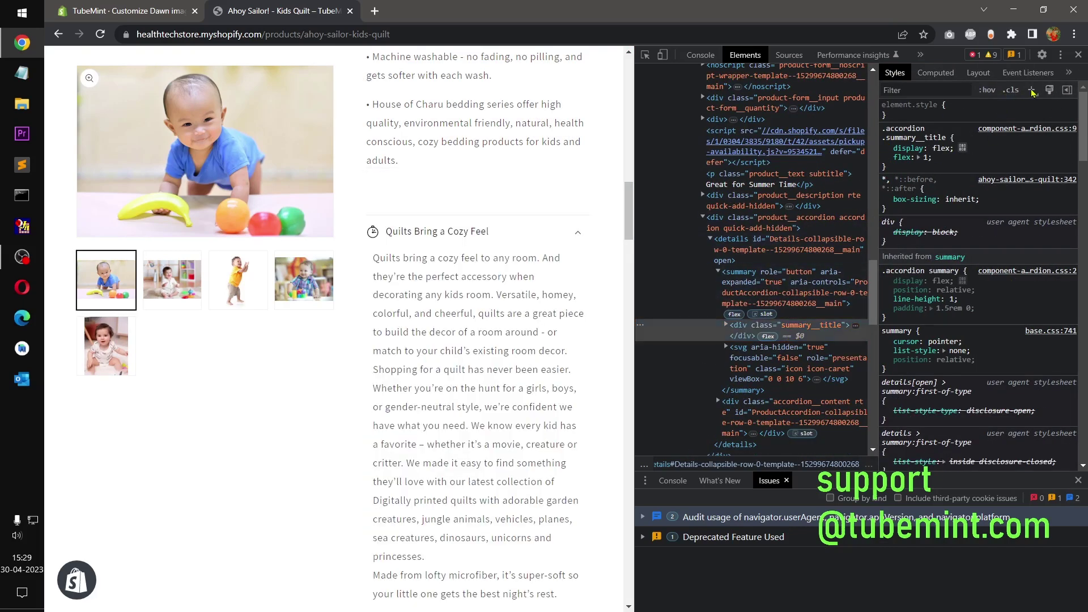
{"action": "key", "text": "Return"}
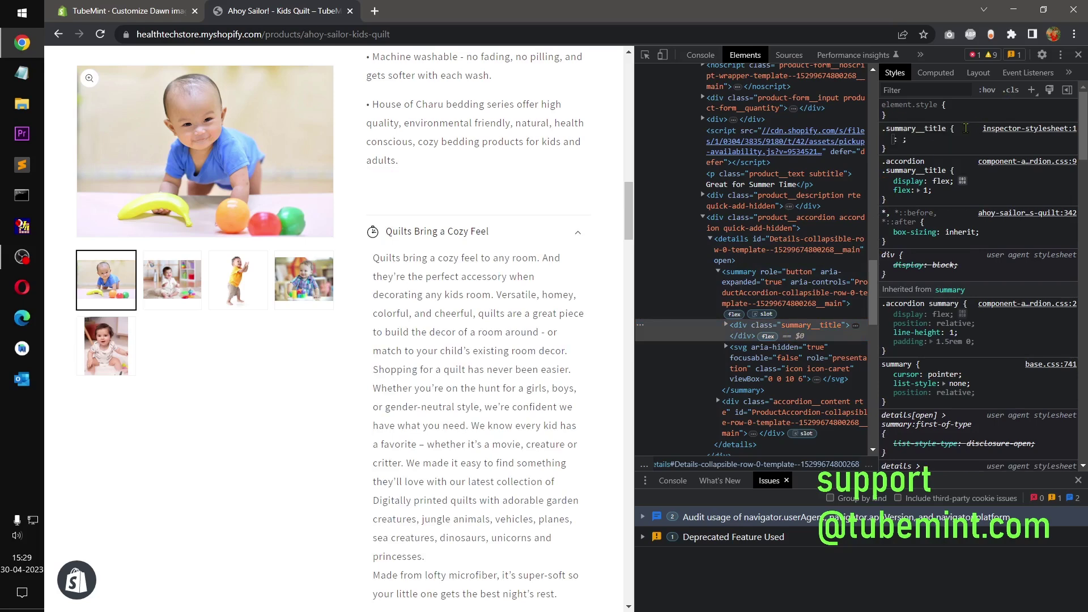
{"action": "type", "text": "font"}
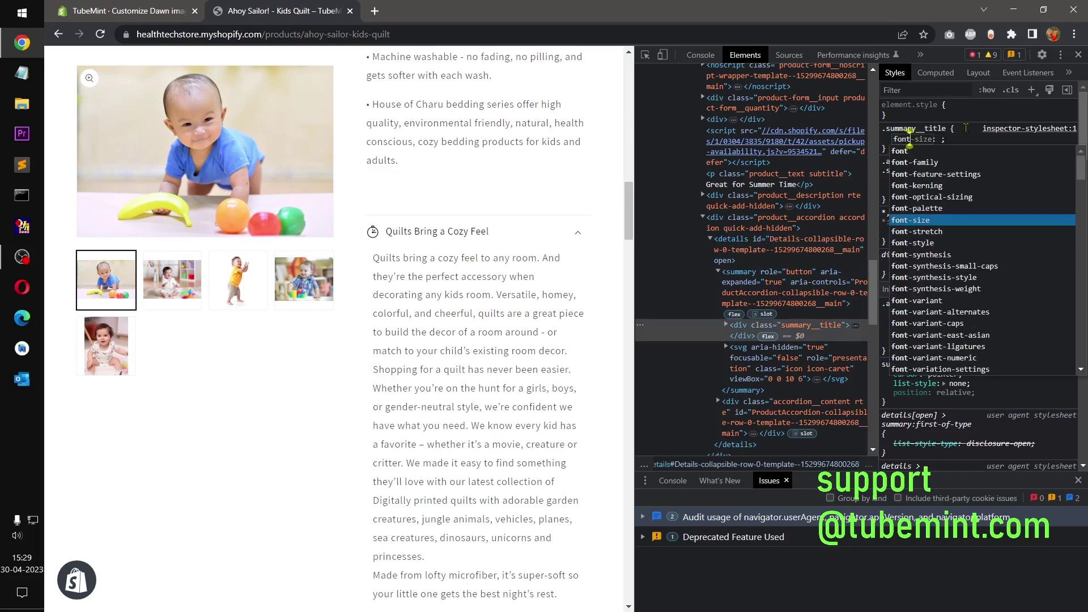
{"action": "key", "text": "Tab"}
{"action": "key", "text": "Down"}
{"action": "key", "text": "Down"}
{"action": "key", "text": "Down"}
{"action": "key", "text": "Down"}
{"action": "key", "text": "Down"}
{"action": "key", "text": "Down"}
{"action": "key", "text": "Down"}
{"action": "key", "text": "Down"}
{"action": "key", "text": "Down"}
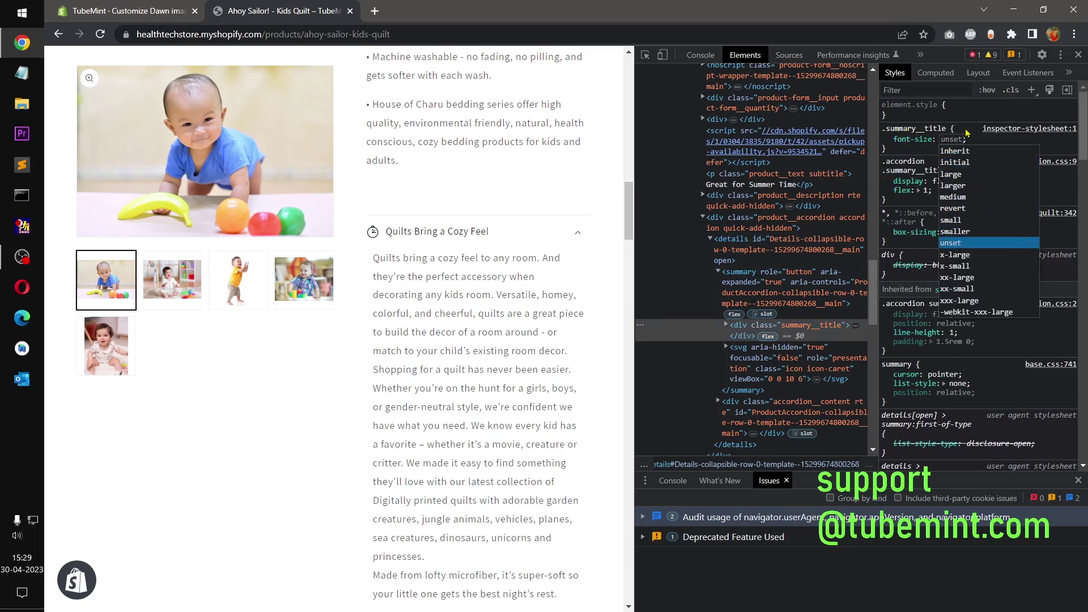
{"action": "key", "text": "Down"}
{"action": "key", "text": "Down"}
{"action": "key", "text": "Down"}
{"action": "key", "text": "Down"}
{"action": "key", "text": "Down"}
{"action": "key", "text": "Down"}
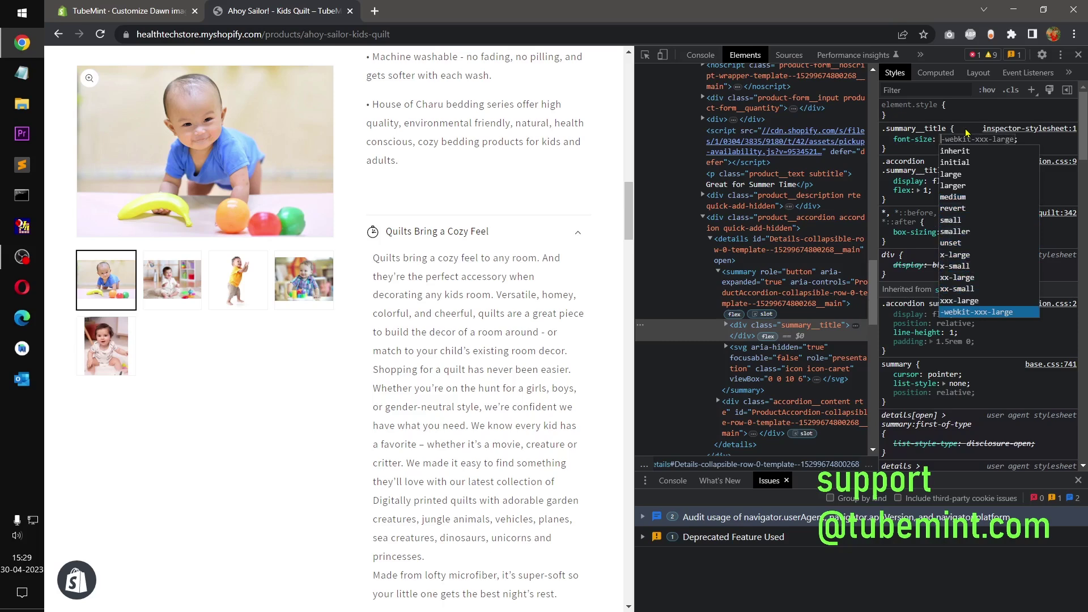
{"action": "left_click", "coordinate": [726, 326]}
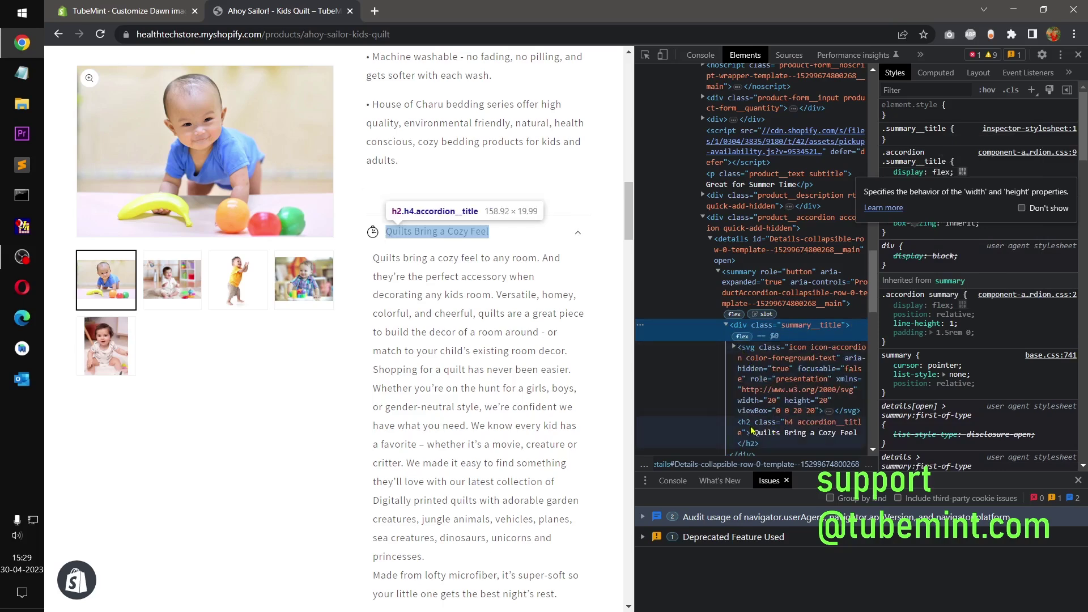
Add font-size: 25px to the h2.accordion__title heading's rule
{"action": "left_click", "coordinate": [802, 427]}
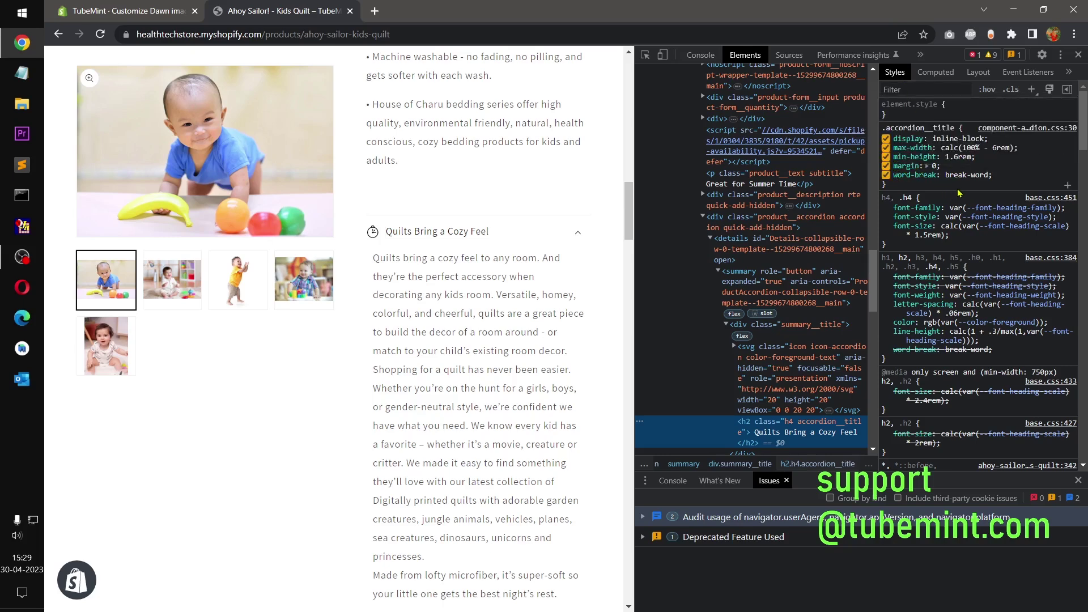
{"action": "left_click", "coordinate": [1001, 181]}
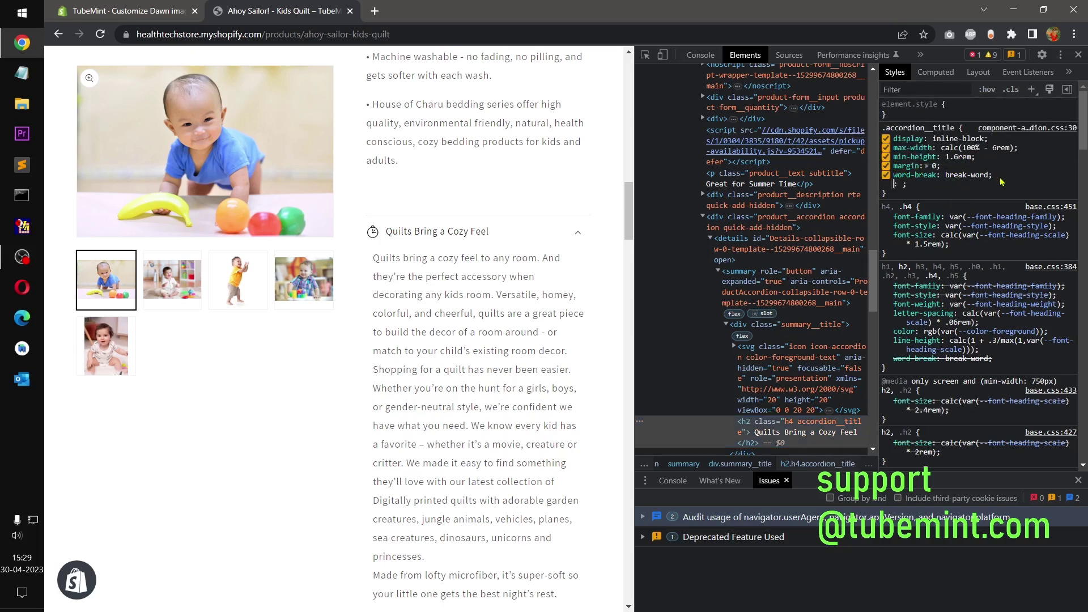
{"action": "type", "text": "font"}
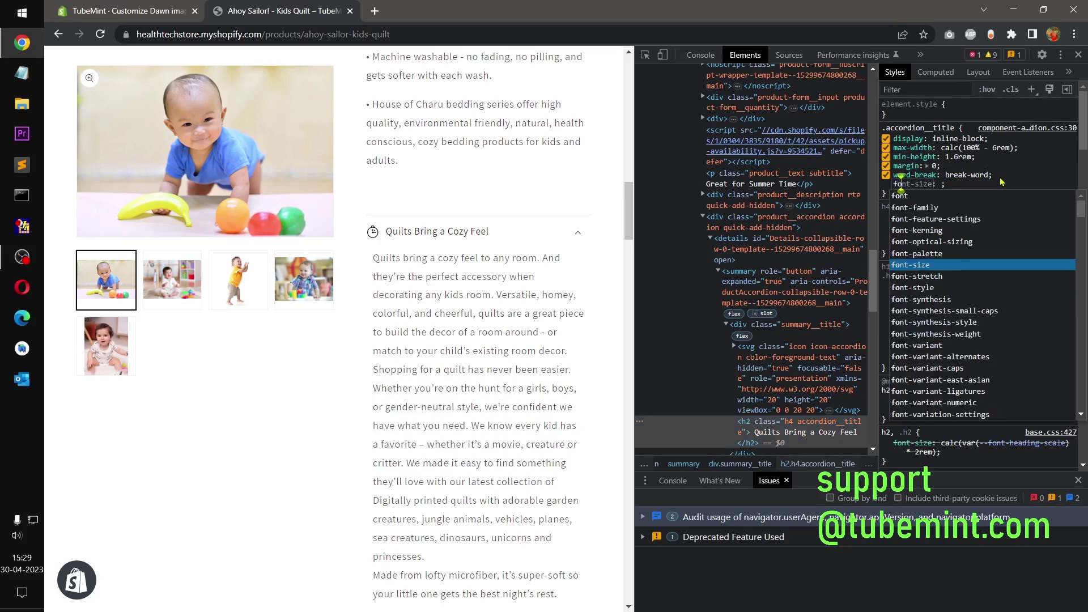
{"action": "key", "text": "Return"}
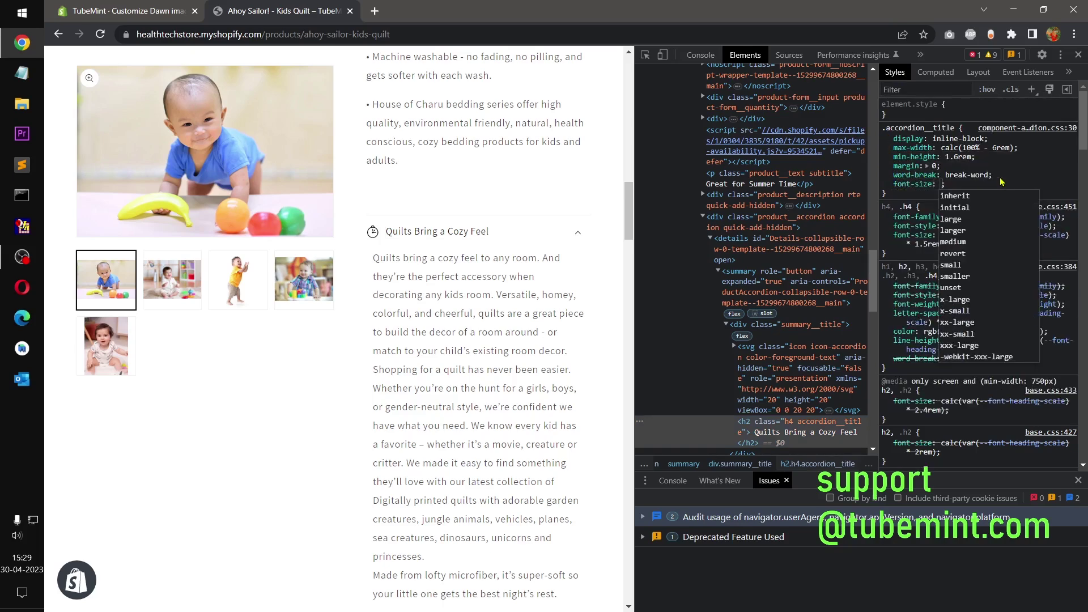
{"action": "type", "text": "25px"}
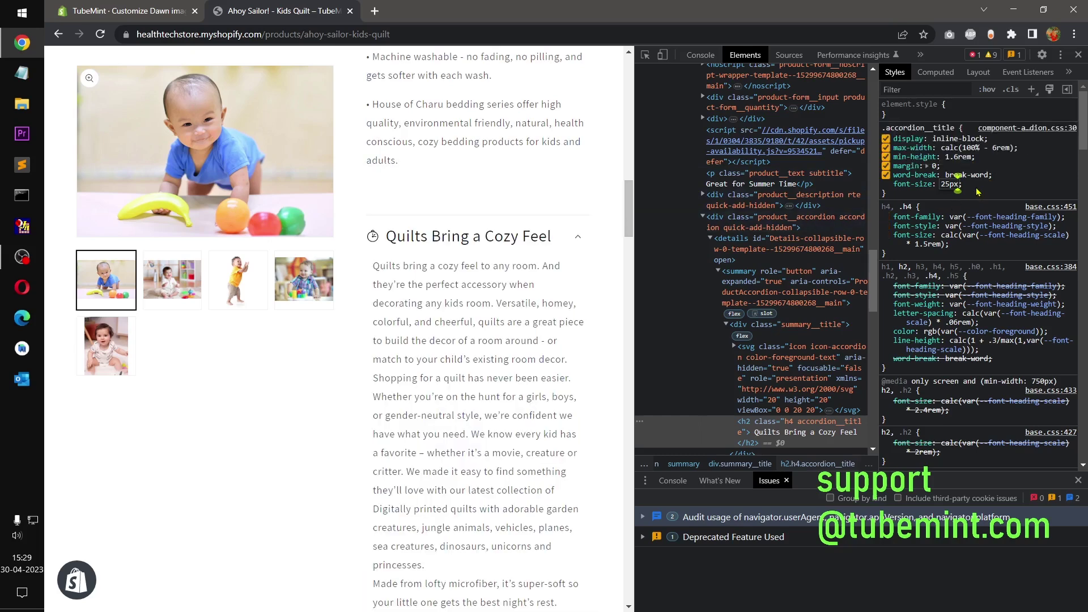
{"action": "left_click", "coordinate": [979, 187]}
Change the heading's margin from 0 to 4px
{"action": "left_click", "coordinate": [937, 166]}
{"action": "key", "text": "Up"}
{"action": "key", "text": "Up"}
{"action": "key", "text": "Up"}
{"action": "key", "text": "Up"}
{"action": "key", "text": "Up"}
{"action": "key", "text": "Up"}
{"action": "key", "text": "Up"}
{"action": "key", "text": "Up"}
{"action": "key", "text": "Up"}
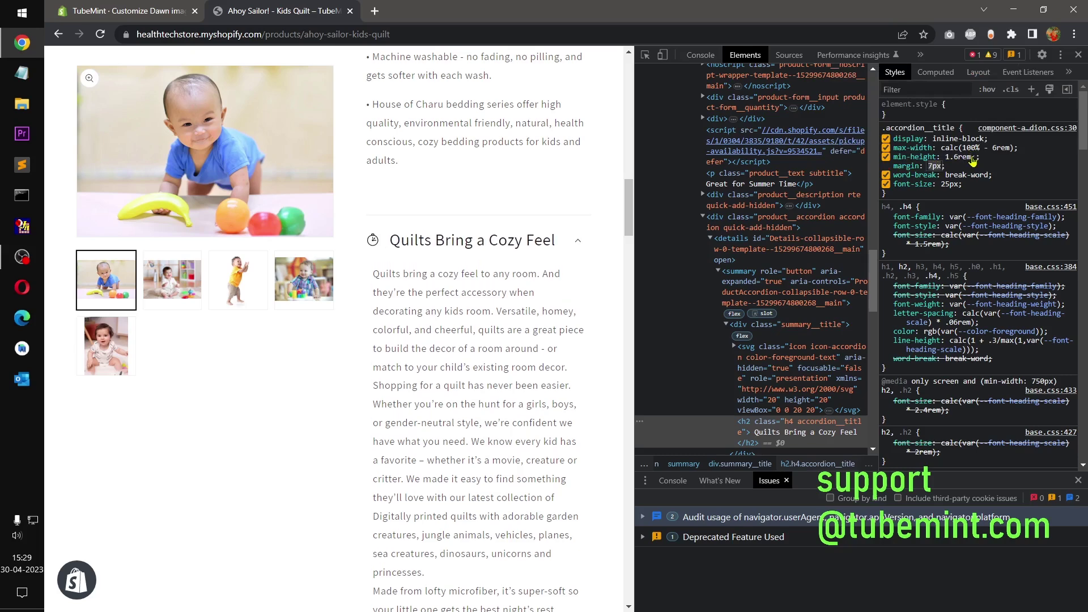
{"action": "key", "text": "Down"}
{"action": "key", "text": "Down"}
{"action": "key", "text": "Down"}
{"action": "key", "text": "Down"}
{"action": "key", "text": "Down"}
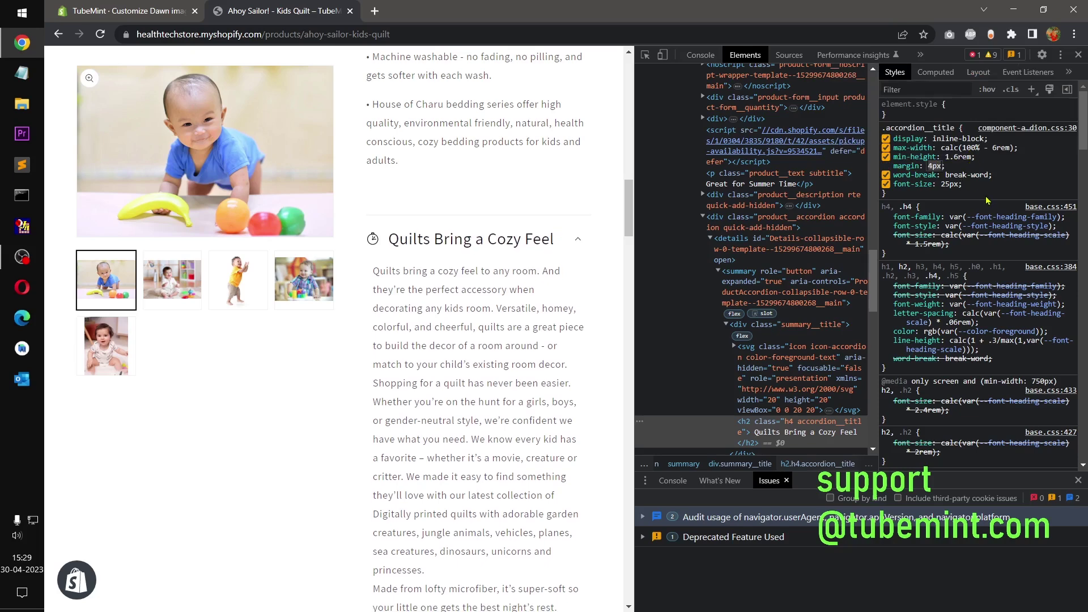
Commit the 4px margin and preview background colours like aqua and azure on the heading
{"action": "left_click", "coordinate": [976, 193]}
{"action": "left_click", "coordinate": [978, 187]}
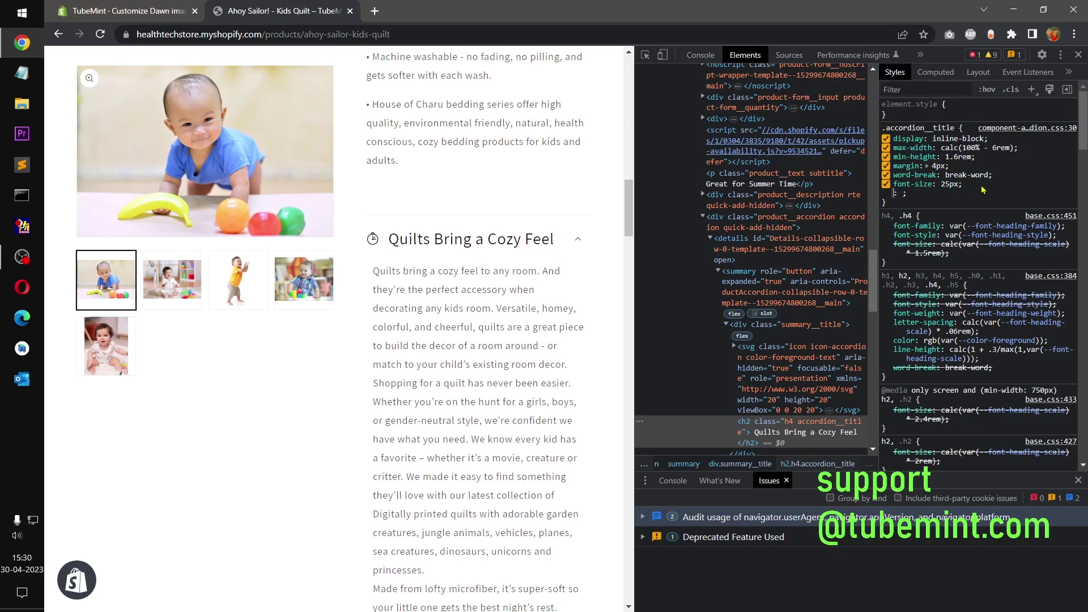
{"action": "type", "text": "back"}
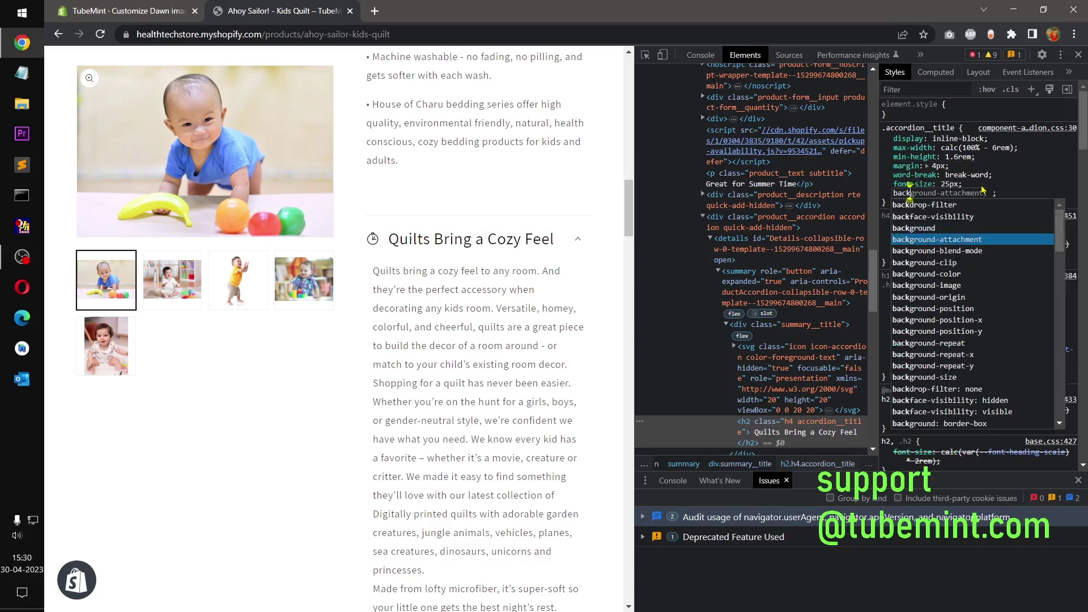
{"action": "key", "text": "Up"}
{"action": "key", "text": "Tab"}
{"action": "key", "text": "Down"}
{"action": "key", "text": "Down"}
{"action": "key", "text": "Down"}
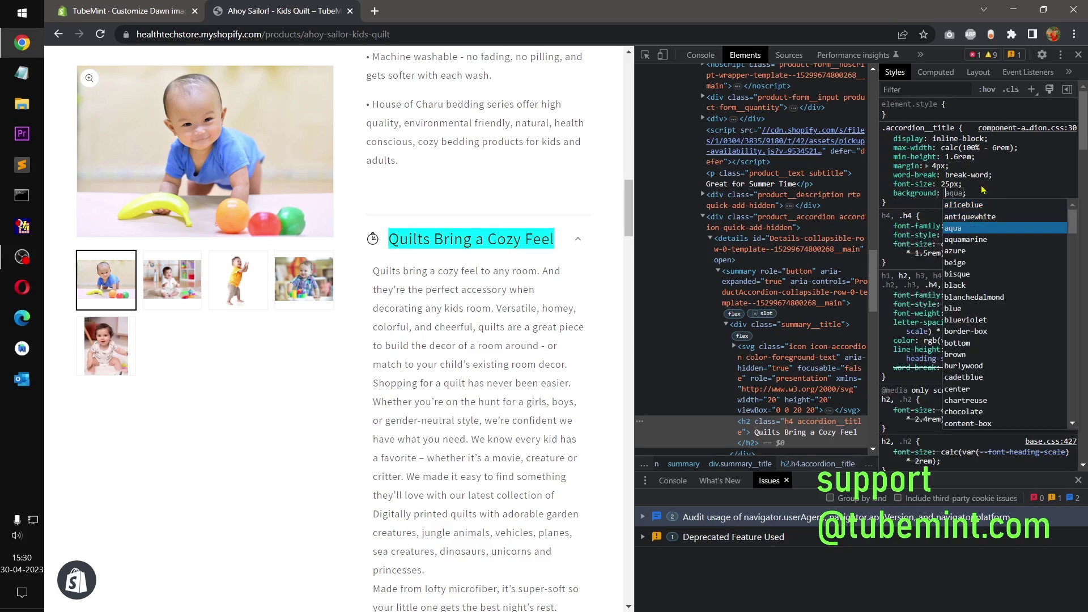
{"action": "key", "text": "Down"}
{"action": "key", "text": "Down"}
{"action": "key", "text": "Down"}
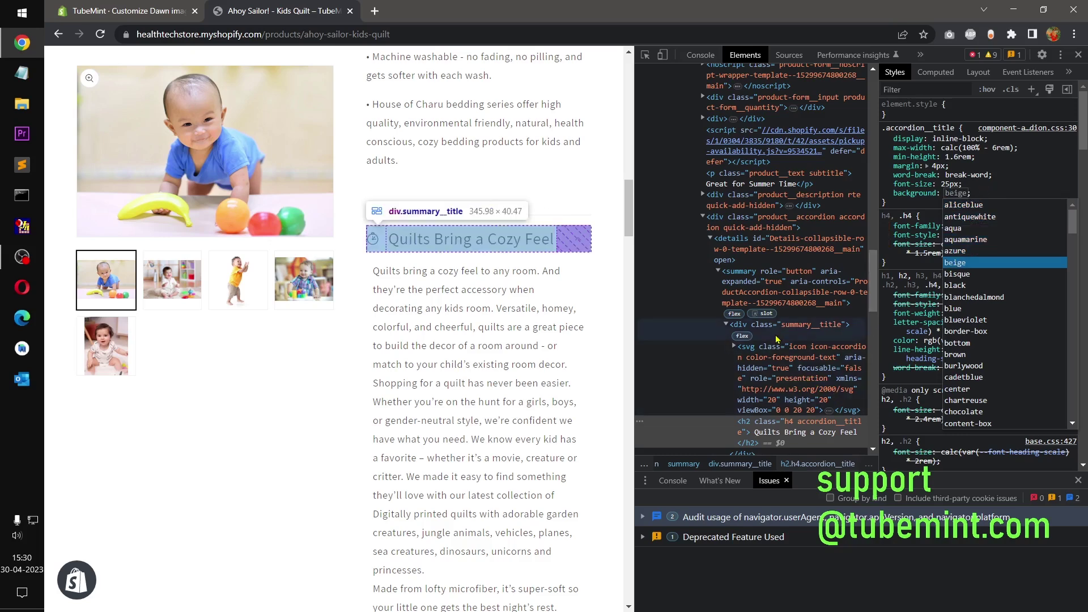
Give the .accordion .summary__title rule a burlywood background
{"action": "left_click", "coordinate": [794, 327]}
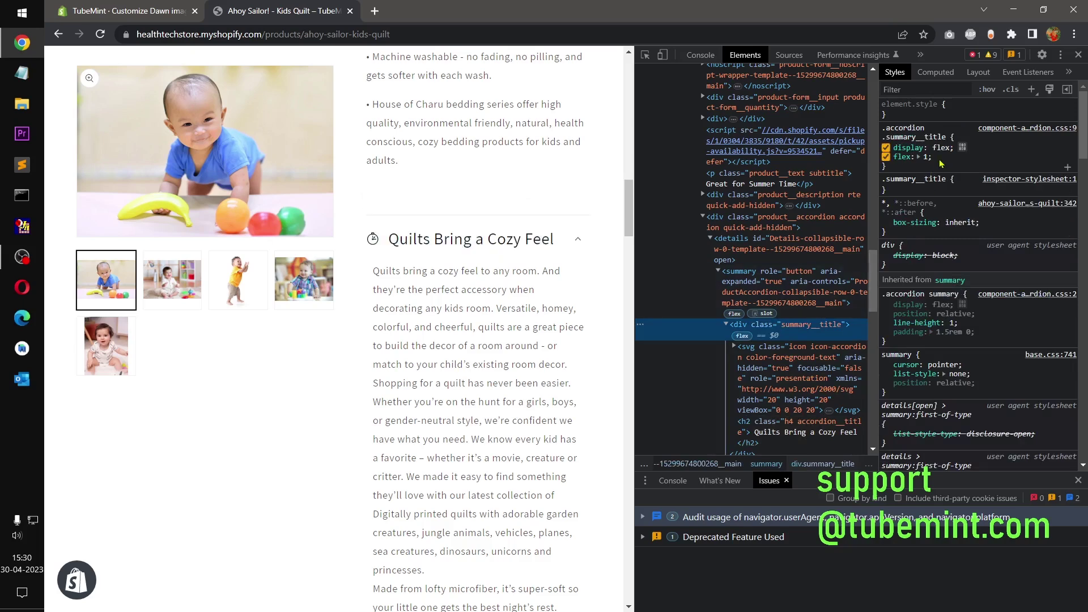
{"action": "left_click", "coordinate": [957, 163]}
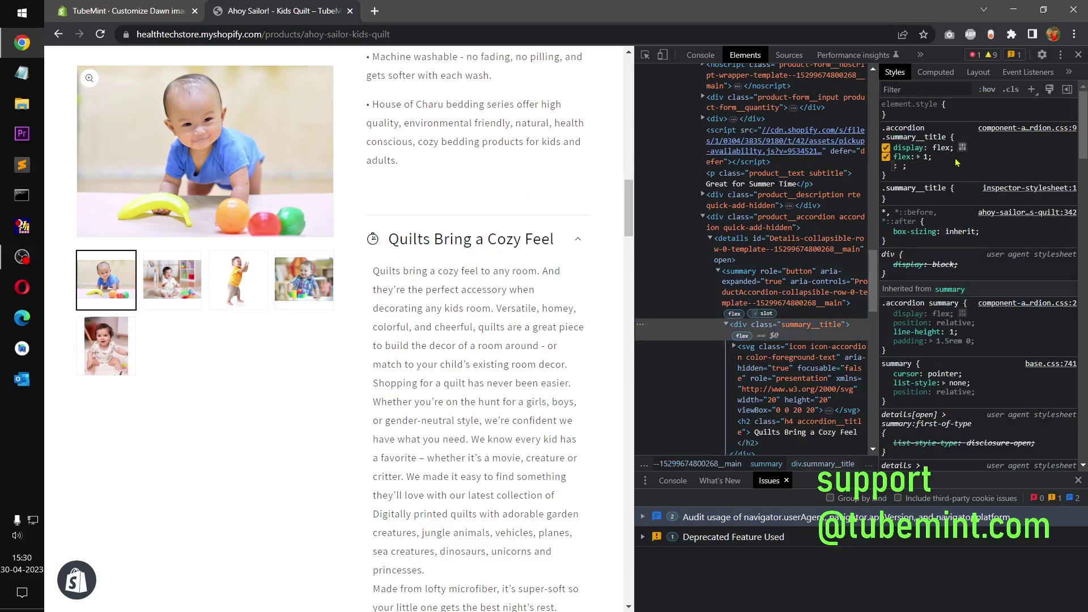
{"action": "type", "text": "background"}
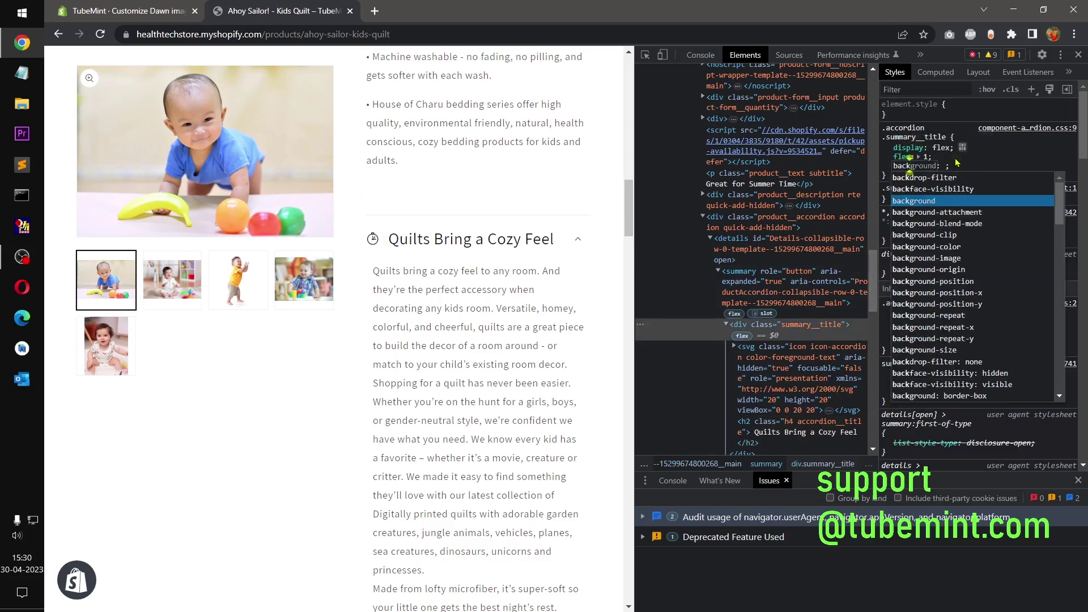
{"action": "key", "text": "Tab"}
{"action": "key", "text": "Down"}
{"action": "key", "text": "Down"}
{"action": "key", "text": "Down"}
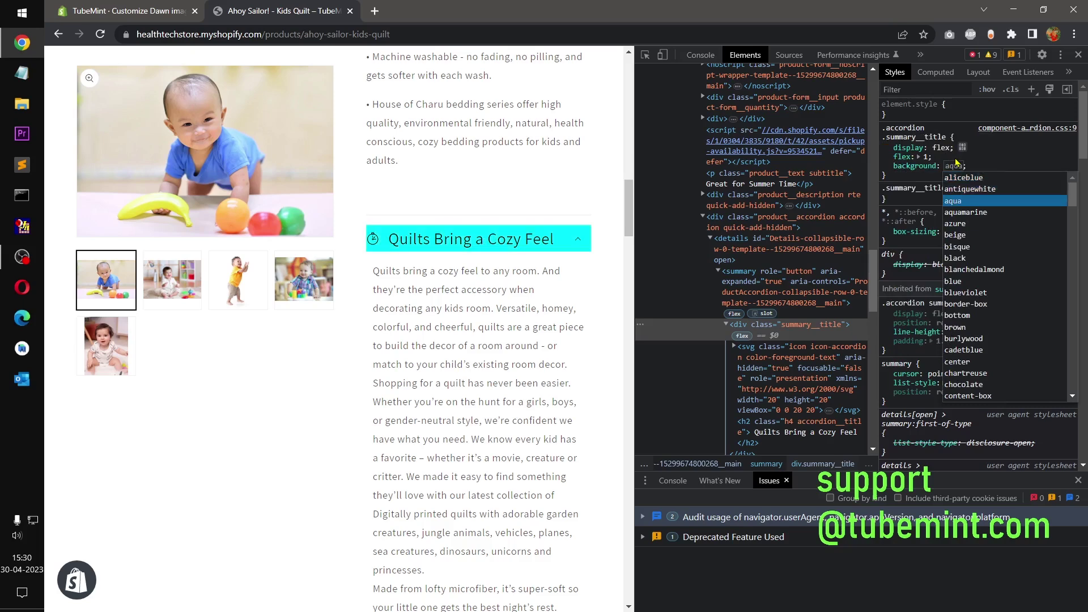
{"action": "key", "text": "Down"}
{"action": "key", "text": "Down"}
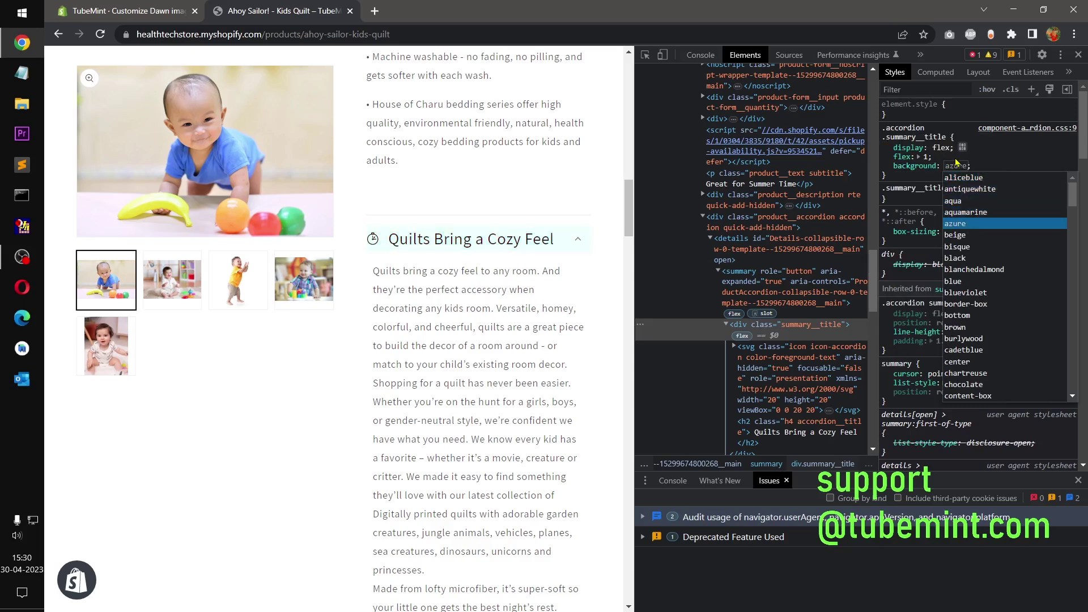
{"action": "key", "text": "Up"}
{"action": "key", "text": "Down"}
{"action": "key", "text": "Down"}
{"action": "key", "text": "Down"}
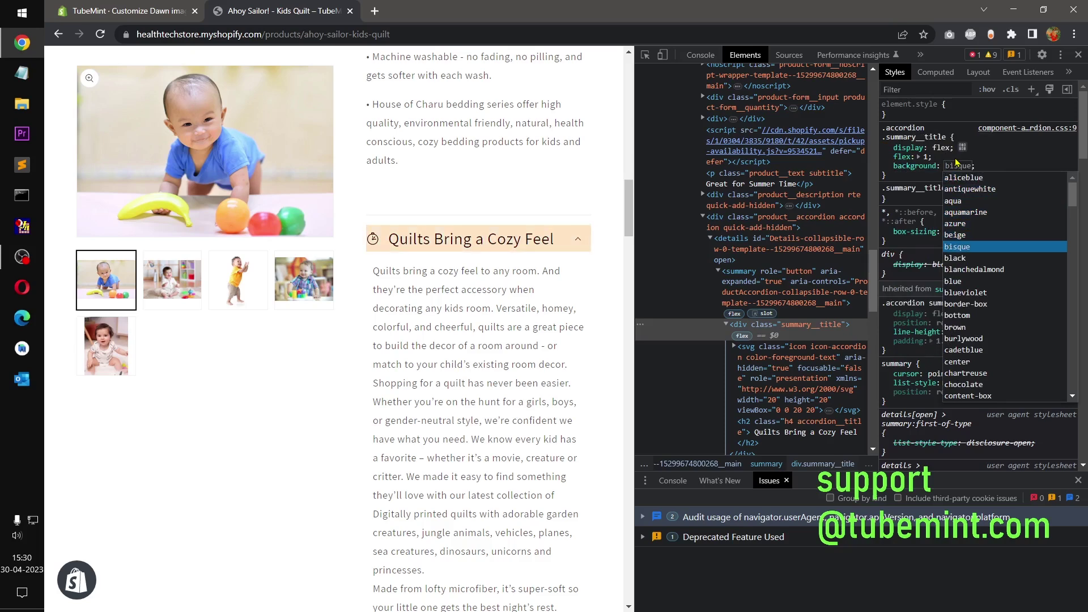
{"action": "key", "text": "Down"}
{"action": "key", "text": "Down"}
{"action": "key", "text": "Down"}
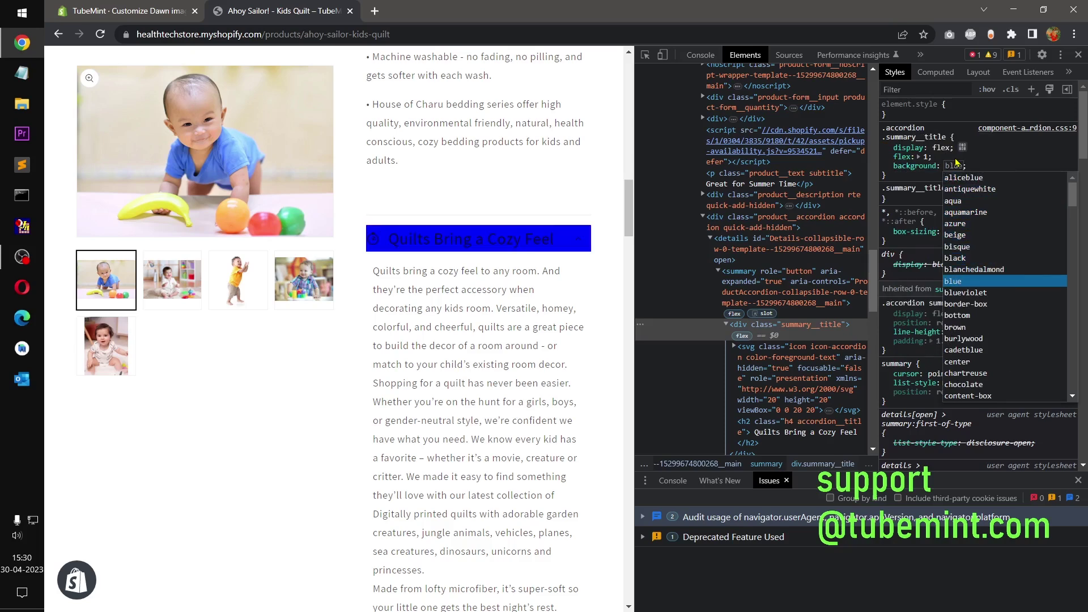
{"action": "key", "text": "Down"}
{"action": "key", "text": "Down"}
{"action": "key", "text": "Up"}
{"action": "key", "text": "Down"}
{"action": "key", "text": "Down"}
{"action": "key", "text": "Down"}
{"action": "key", "text": "Down"}
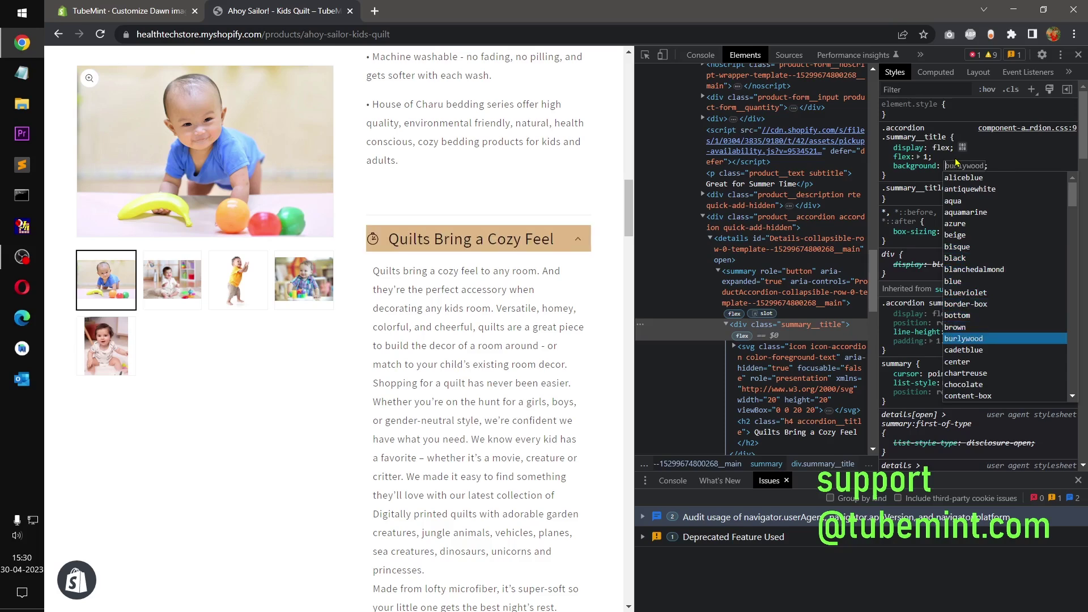
{"action": "key", "text": "Return"}
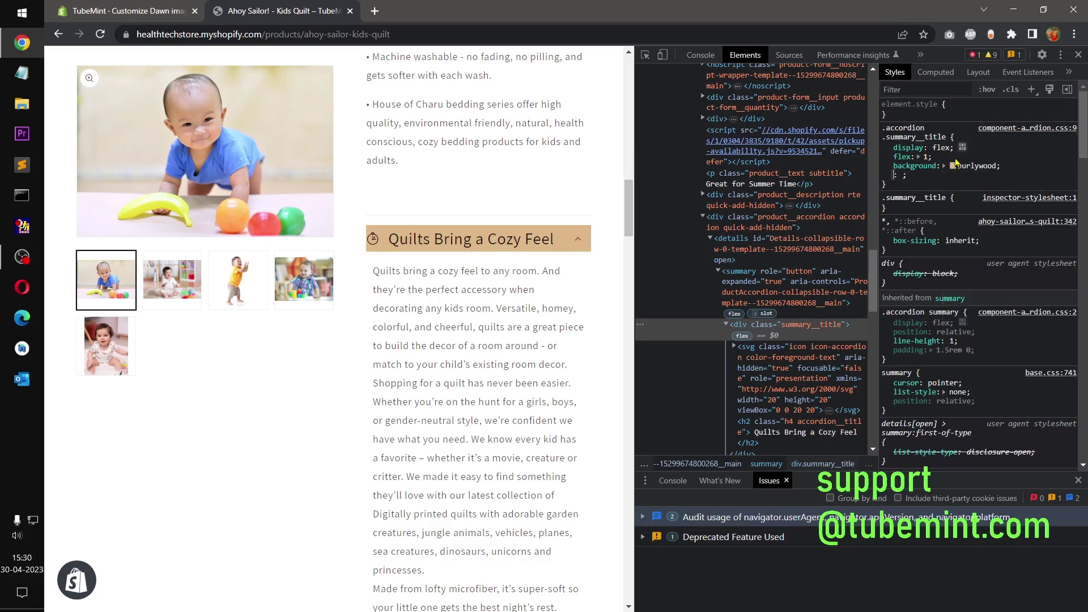
Add padding: 5px to the summary title rule and bring up its copy options
{"action": "type", "text": "padding"}
{"action": "key", "text": "Tab"}
{"action": "type", "text": "5px"}
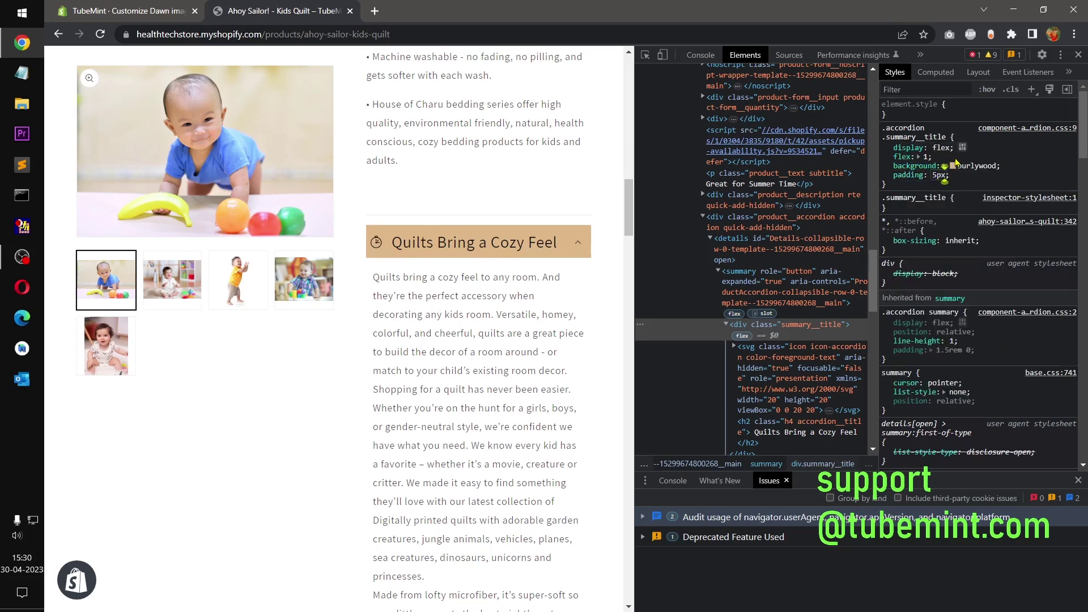
{"action": "key", "text": "Return"}
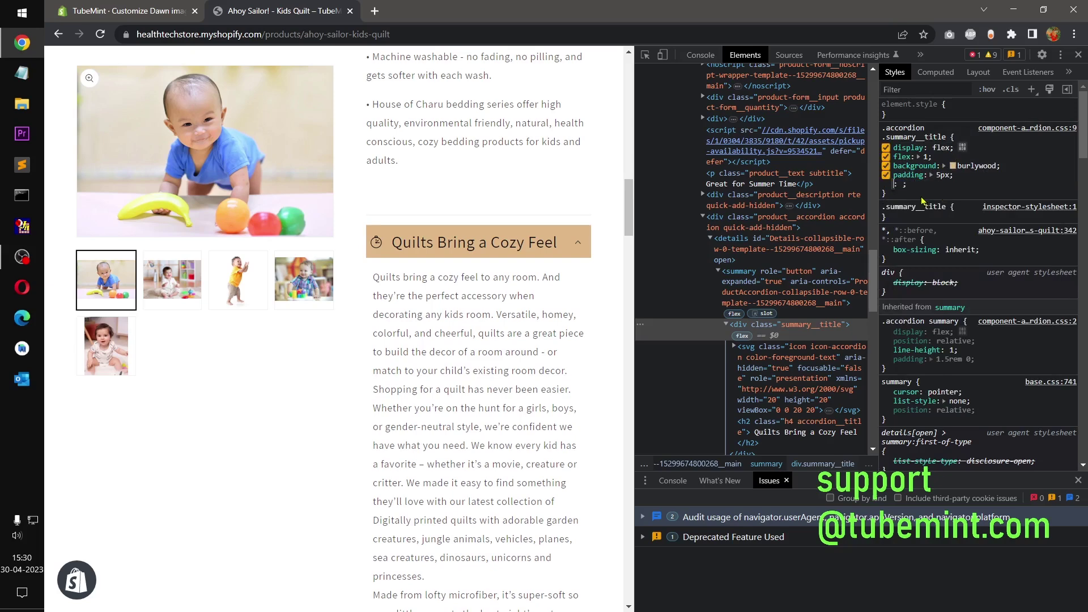
{"action": "key", "text": "Escape"}
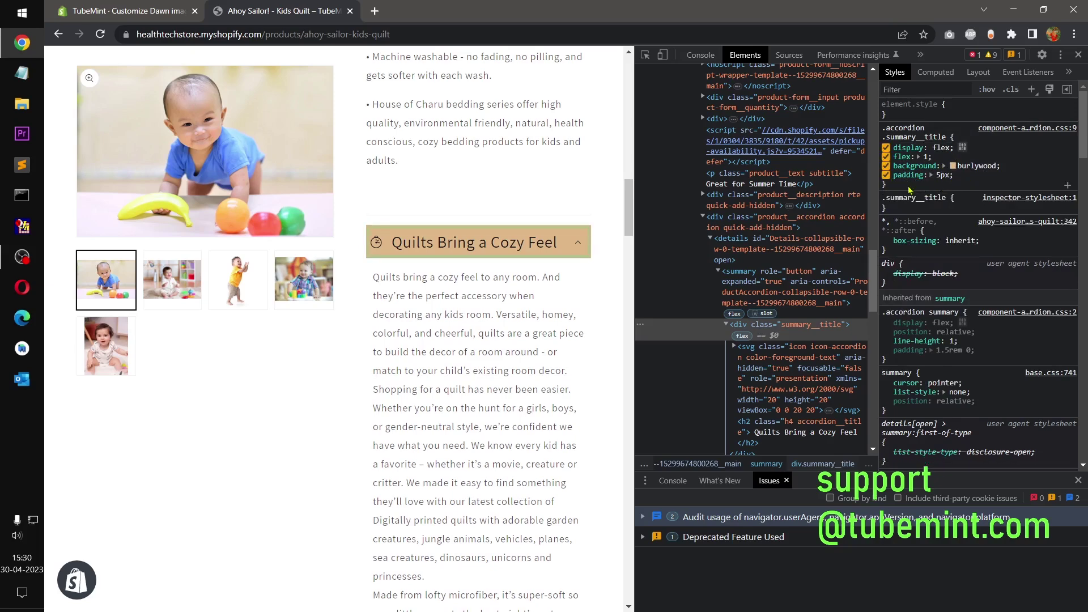
{"action": "right_click", "coordinate": [900, 128]}
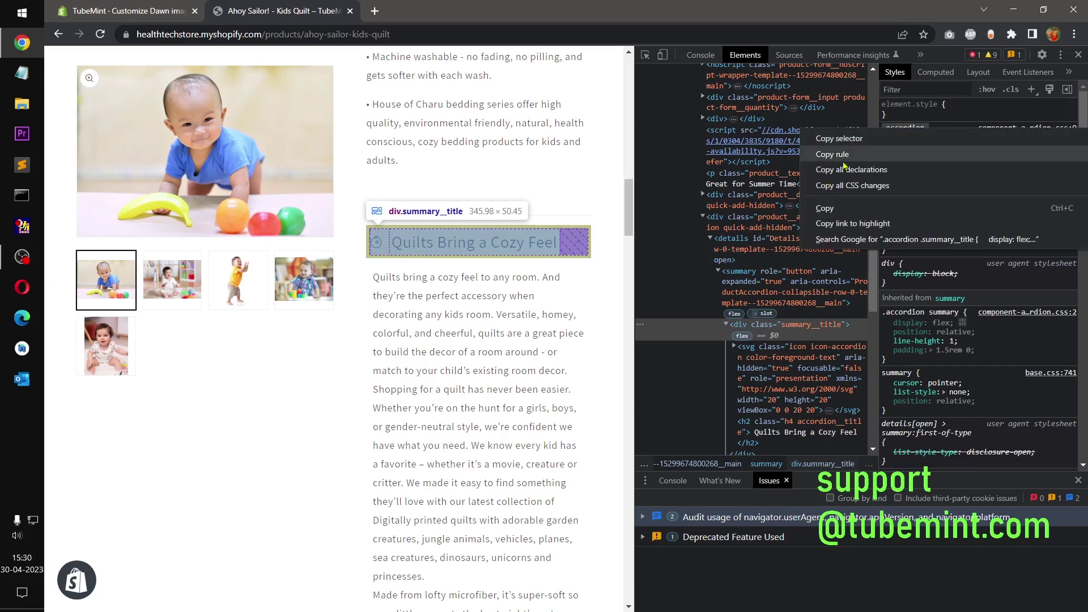
Copy the summary title rule, then return the theme editor to the Default product section list
{"action": "left_click", "coordinate": [833, 209]}
{"action": "left_click", "coordinate": [125, 8]}
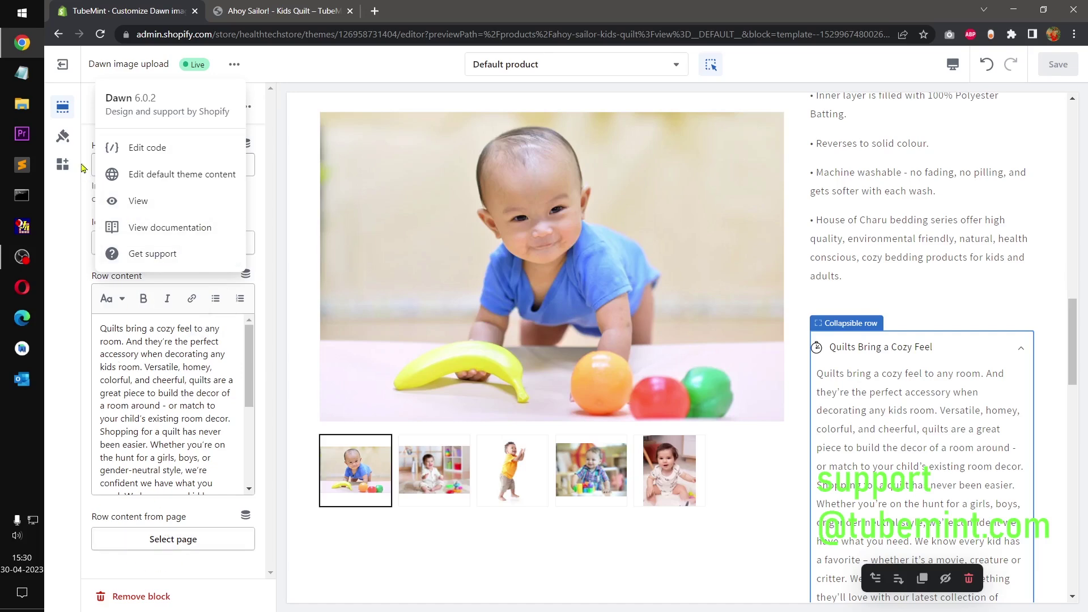
{"action": "left_click", "coordinate": [328, 60]}
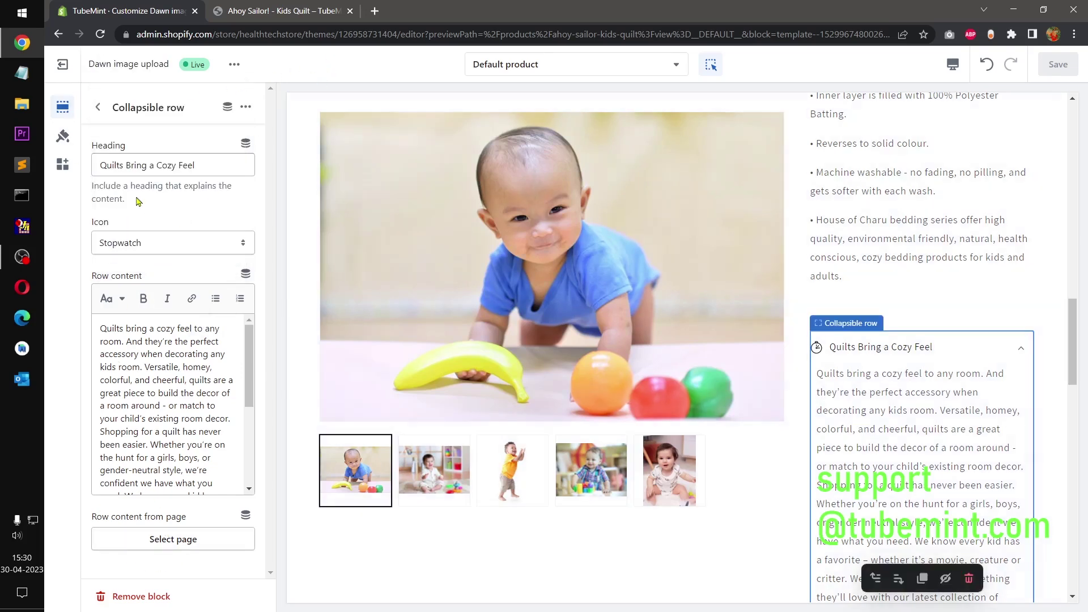
{"action": "left_click", "coordinate": [99, 107]}
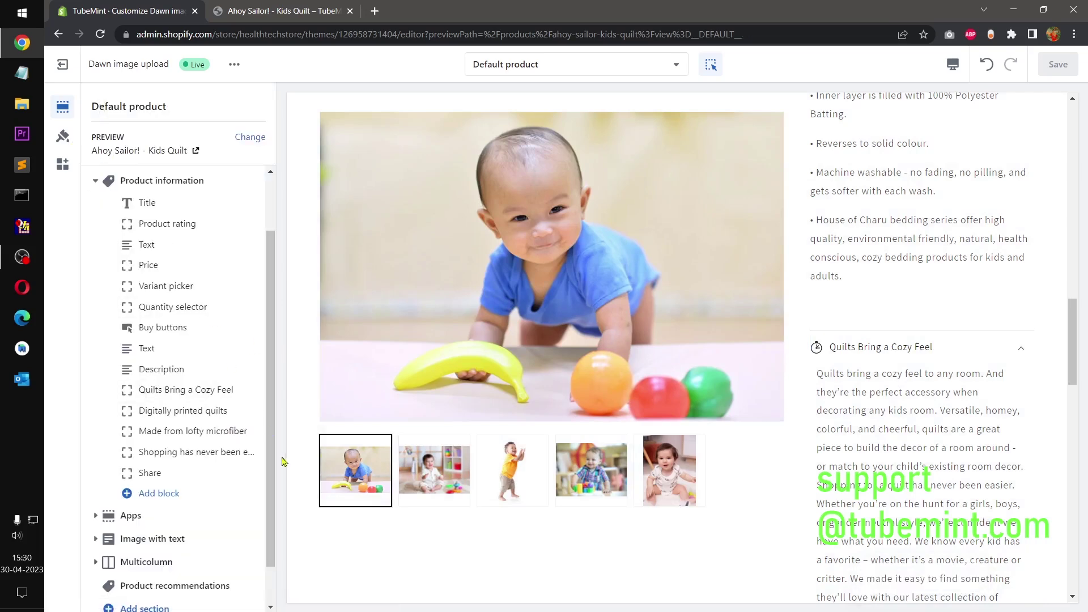
{"action": "scroll", "coordinate": [187, 454], "scroll_direction": "down", "scroll_amount": 2}
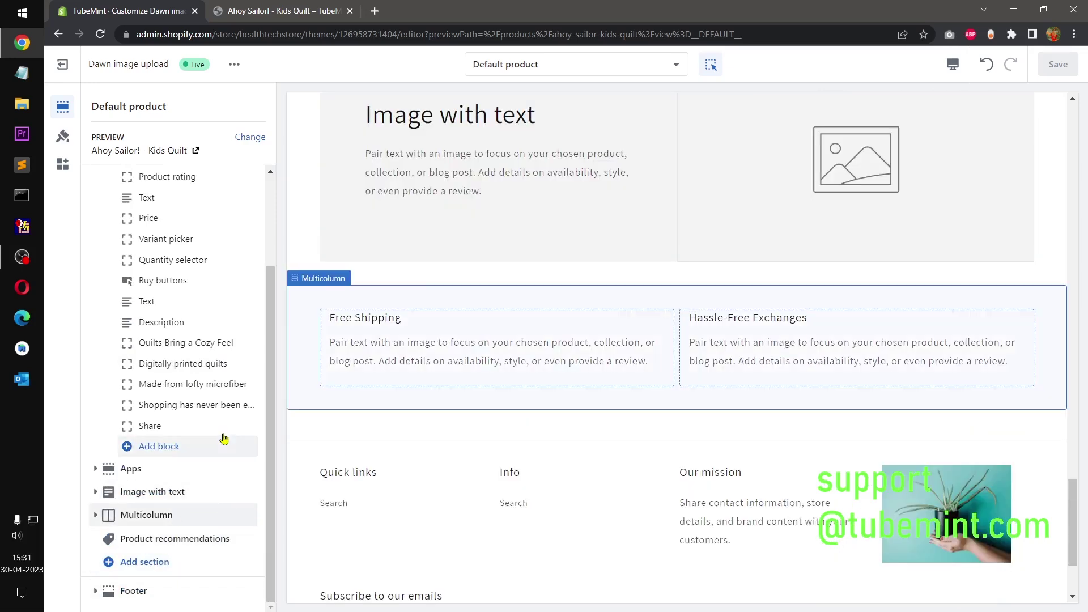
{"action": "scroll", "coordinate": [224, 438], "scroll_direction": "up", "scroll_amount": 5}
{"action": "left_click", "coordinate": [146, 253]}
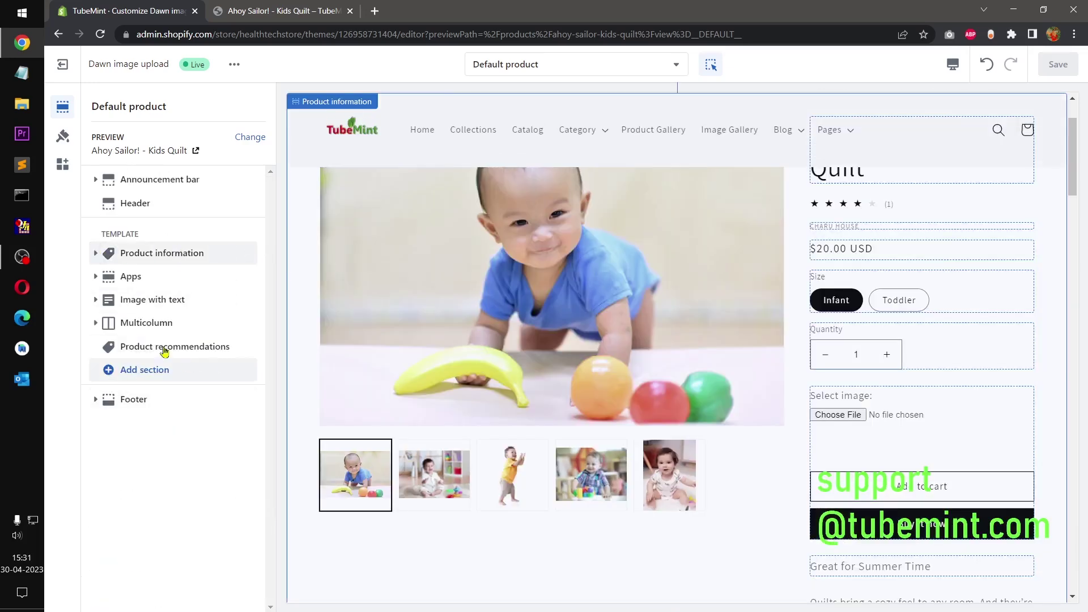
Replace the Theme settings Custom CSS with the burlywood .accordion .summary__title rule and save
{"action": "left_click", "coordinate": [63, 137]}
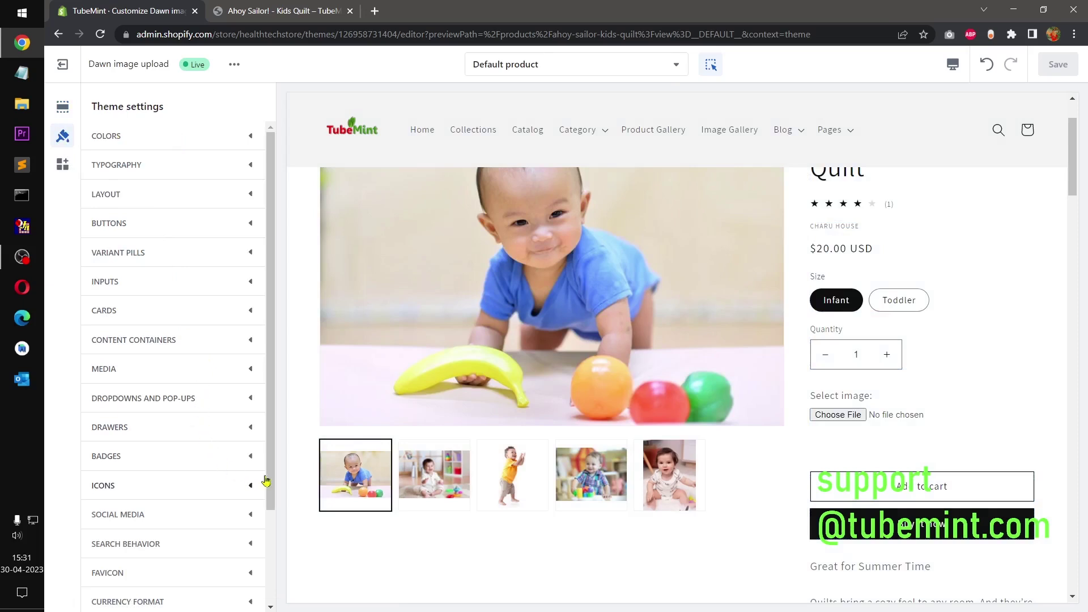
{"action": "left_click_drag", "start_coordinate": [273, 480], "coordinate": [267, 600]}
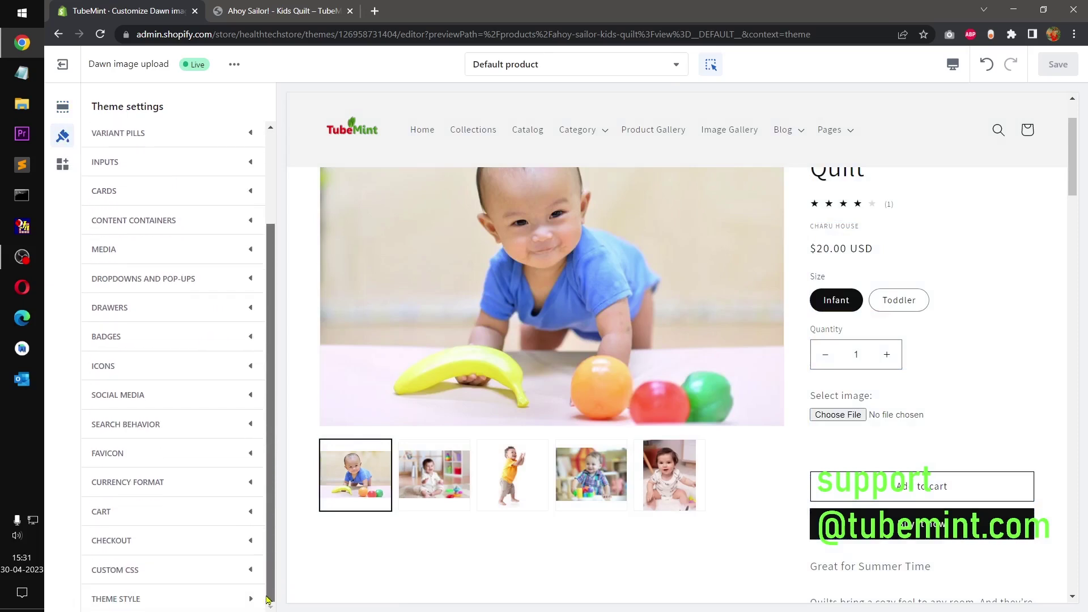
{"action": "left_click", "coordinate": [182, 568]}
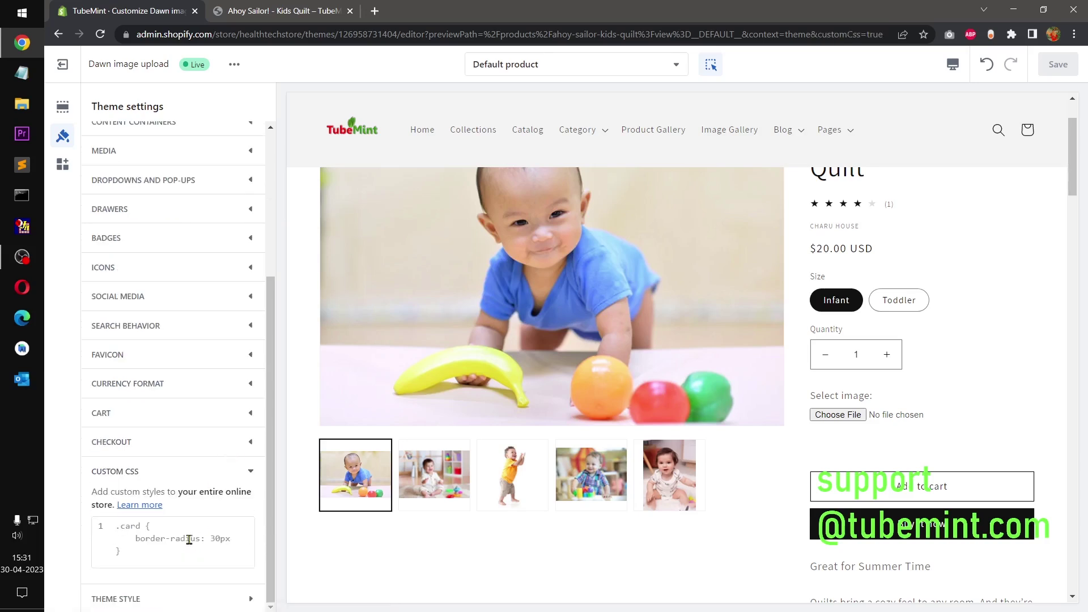
{"action": "left_click", "coordinate": [181, 549]}
{"action": "key", "text": "ctrl+a"}
{"action": "key", "text": "ctrl+v"}
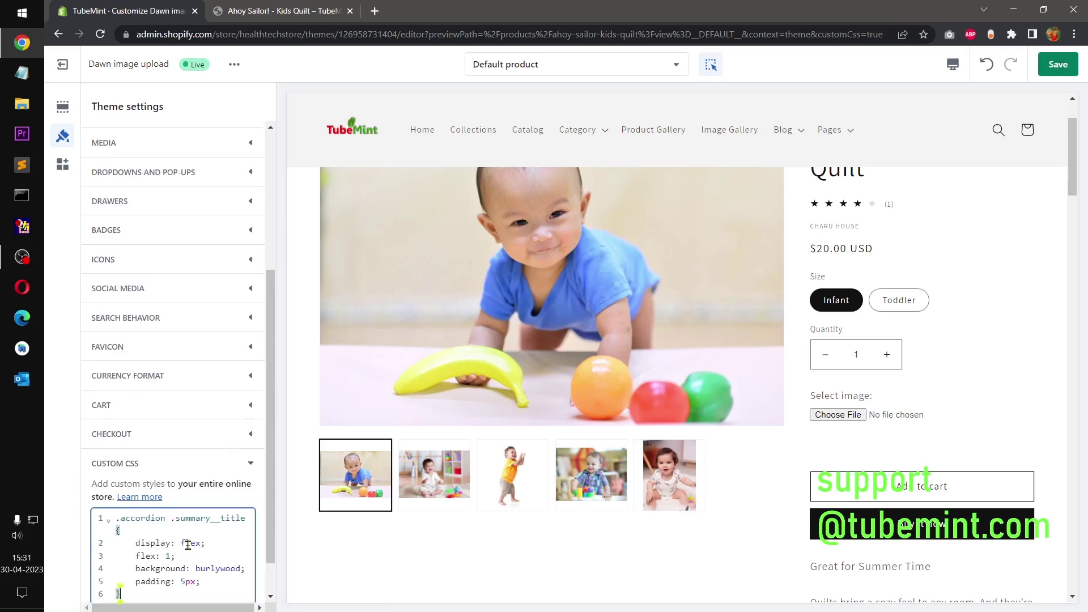
{"action": "key", "text": "ctrl+s"}
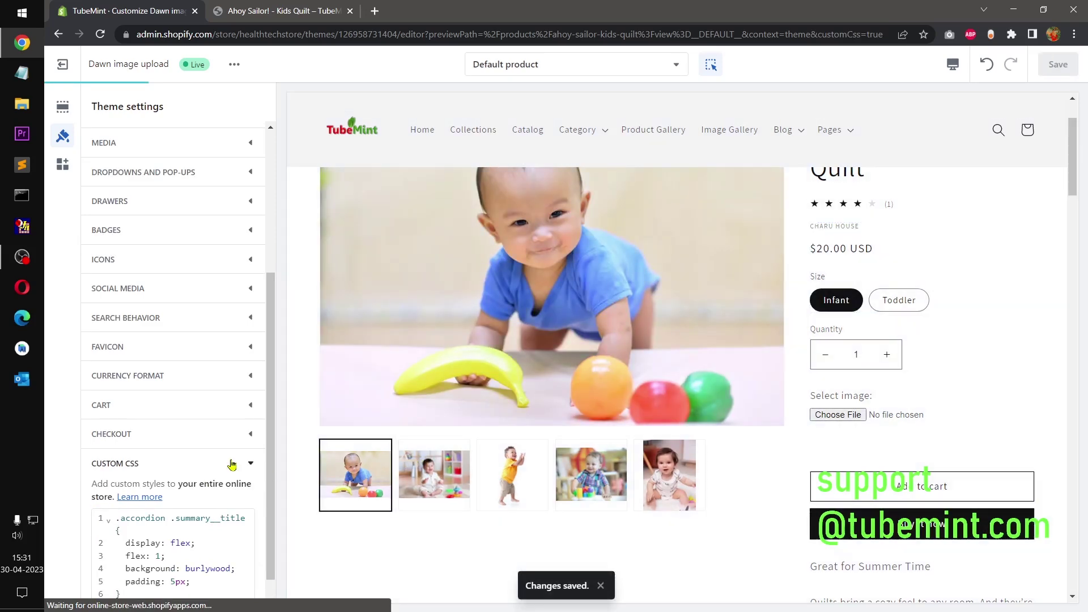
{"action": "scroll", "coordinate": [230, 463], "scroll_direction": "down", "scroll_amount": 1}
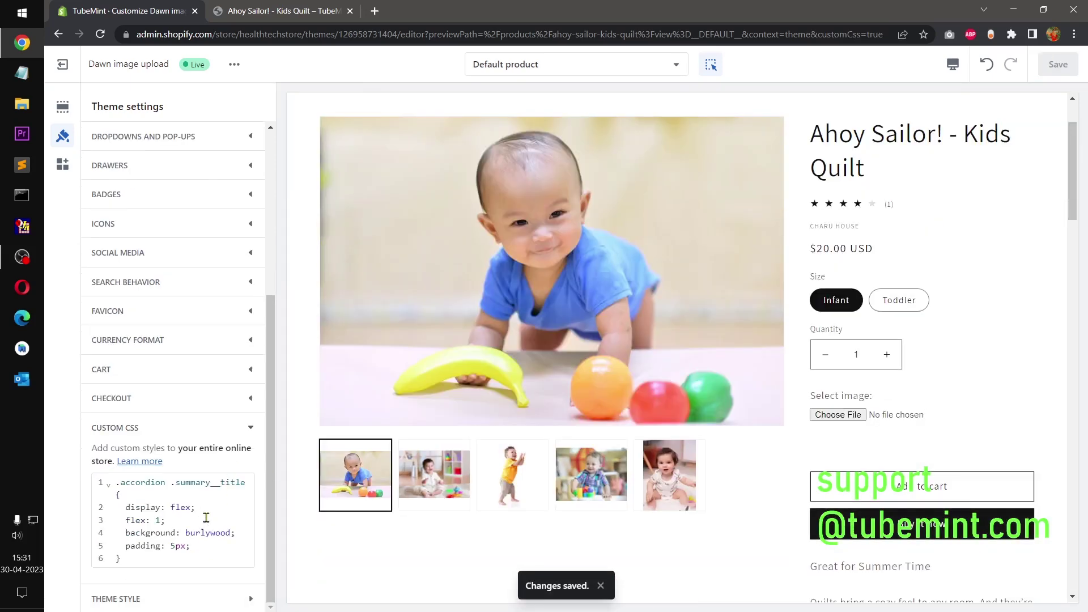
{"action": "scroll", "coordinate": [821, 372], "scroll_direction": "down", "scroll_amount": 10}
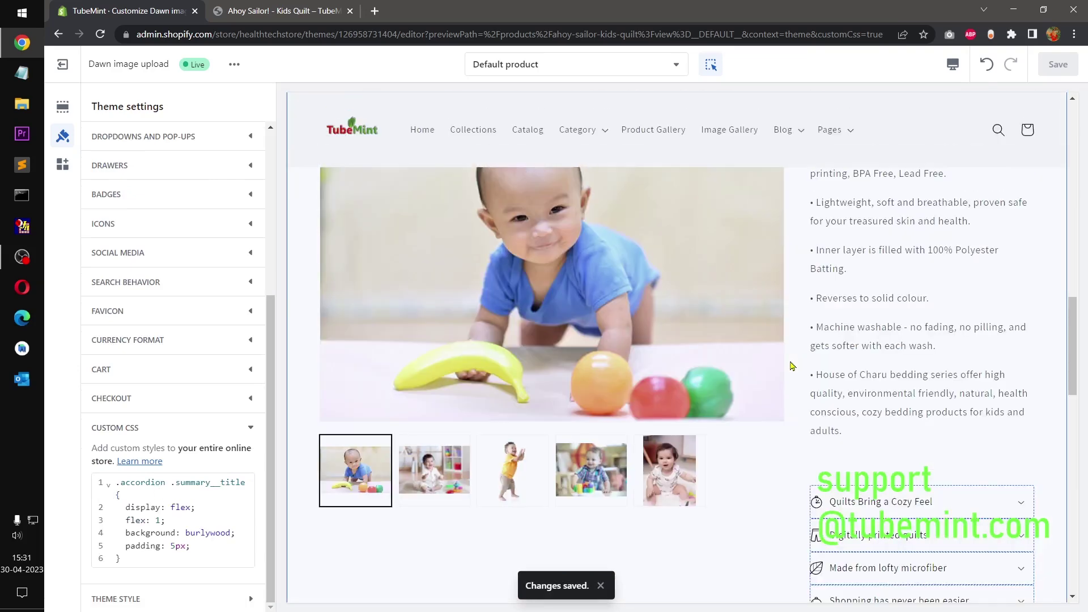
On the live quilt page, inspect the h2 heading and copy its .accordion__title rule with font-size 25px
{"action": "left_click", "coordinate": [265, 6]}
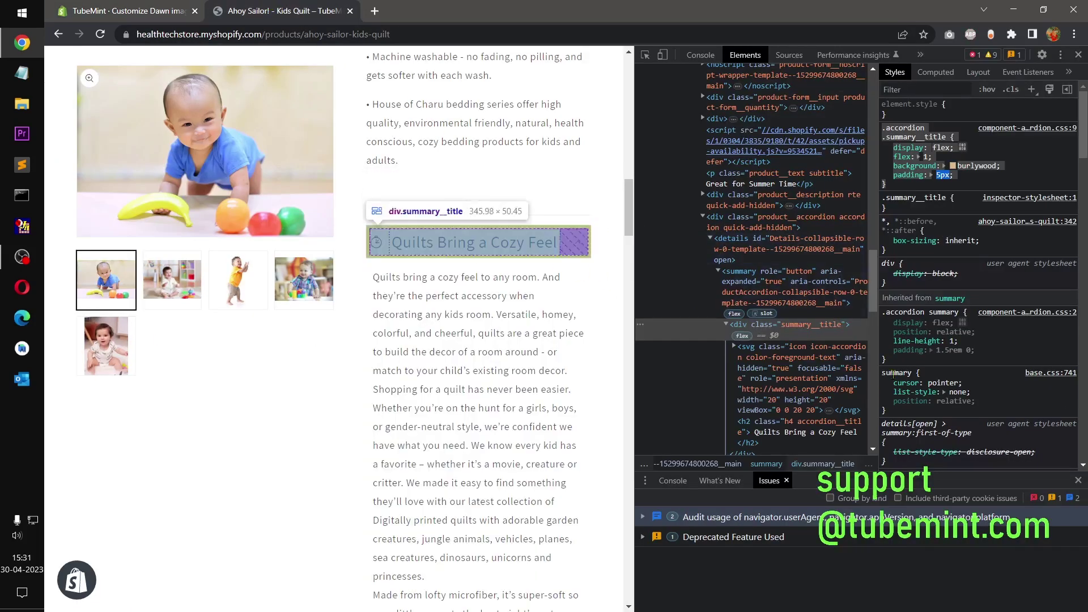
{"action": "left_click", "coordinate": [798, 427]}
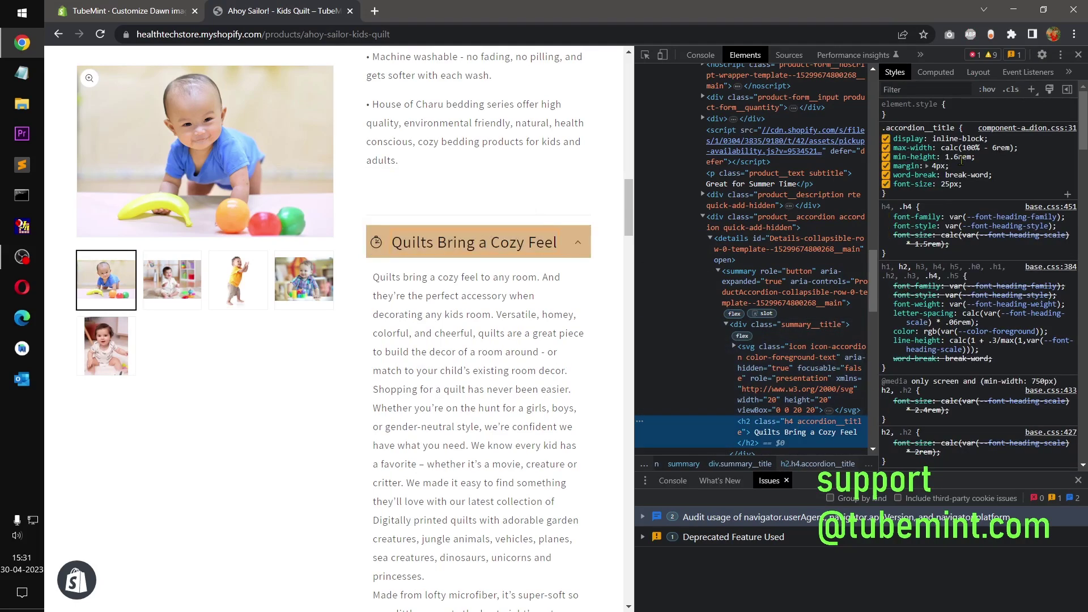
{"action": "left_click_drag", "start_coordinate": [974, 191], "coordinate": [888, 150]}
{"action": "left_click_drag", "start_coordinate": [1023, 189], "coordinate": [882, 132]}
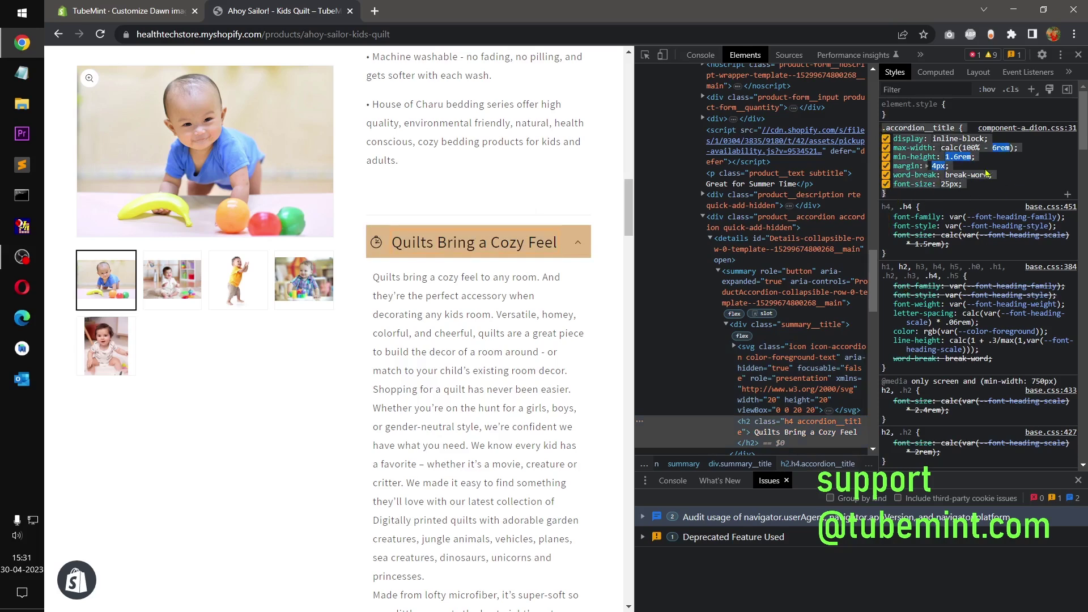
Paste the .accordion__title rule into Custom CSS, keeping only font-size: 25px
{"action": "left_click", "coordinate": [114, 8]}
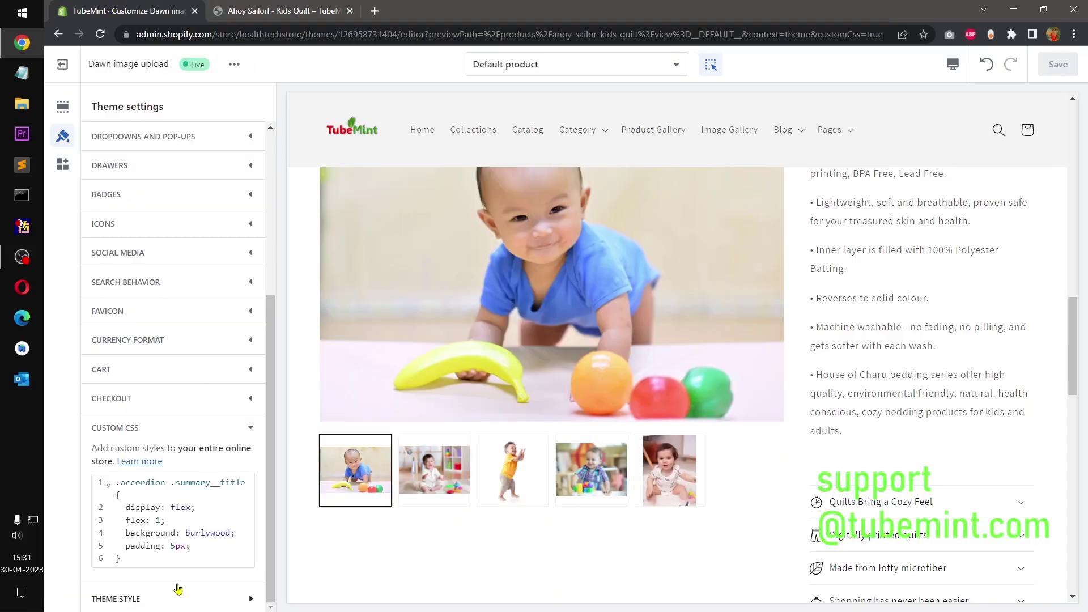
{"action": "left_click", "coordinate": [143, 558]}
{"action": "key", "text": "Return"}
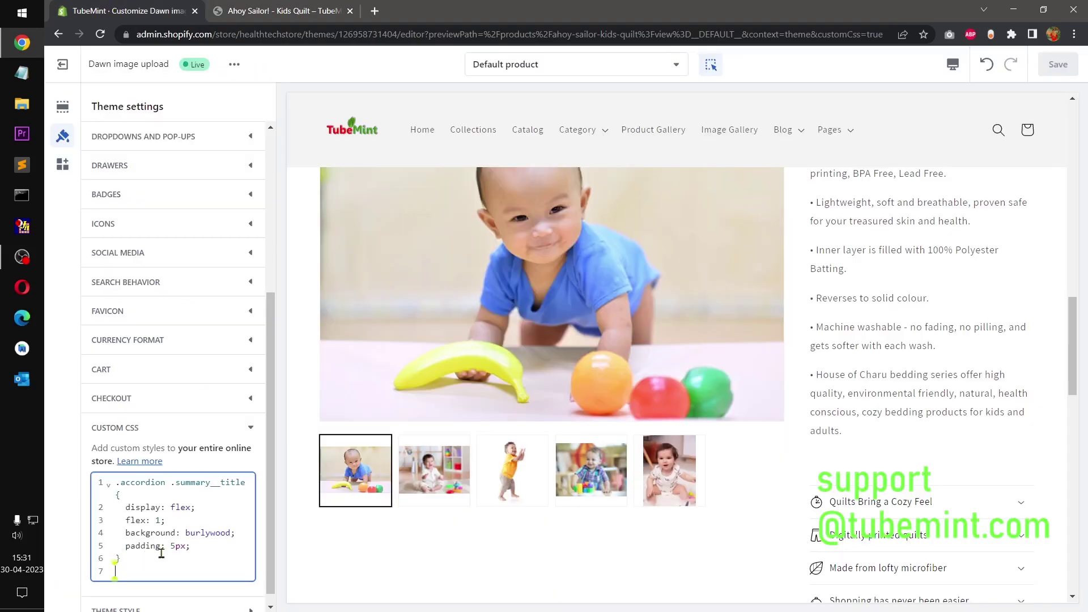
{"action": "type", "text": ".accordion__title {     display: inline-block;     max-width: calc(100% - 6rem);     min-height: 1.6rem;     margin: 4px;     word-break: break-word;     font-size: 25px; }"}
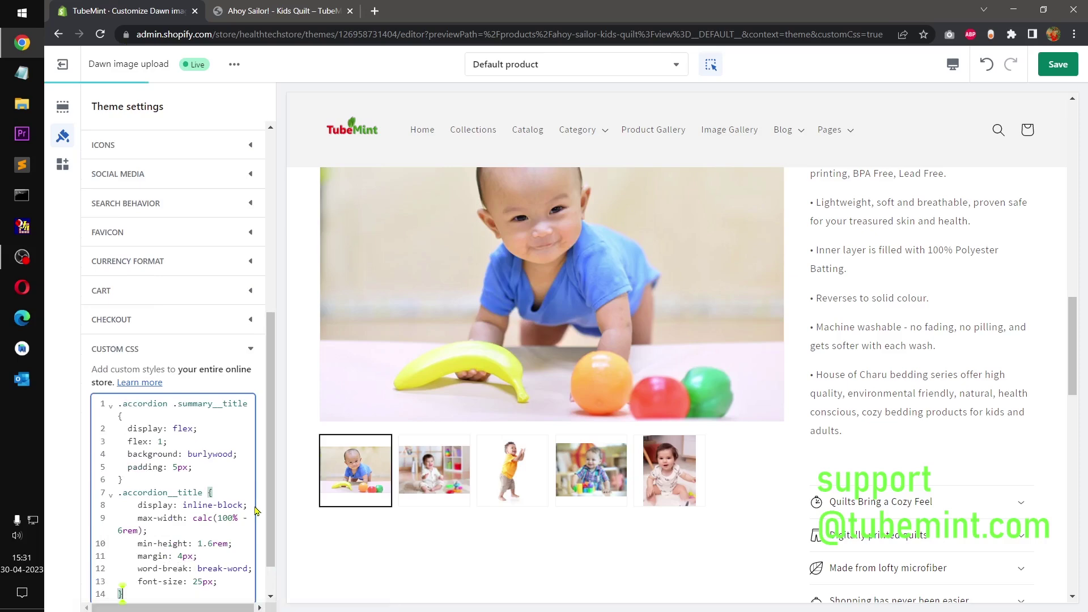
{"action": "left_click_drag", "start_coordinate": [272, 488], "coordinate": [102, 464]}
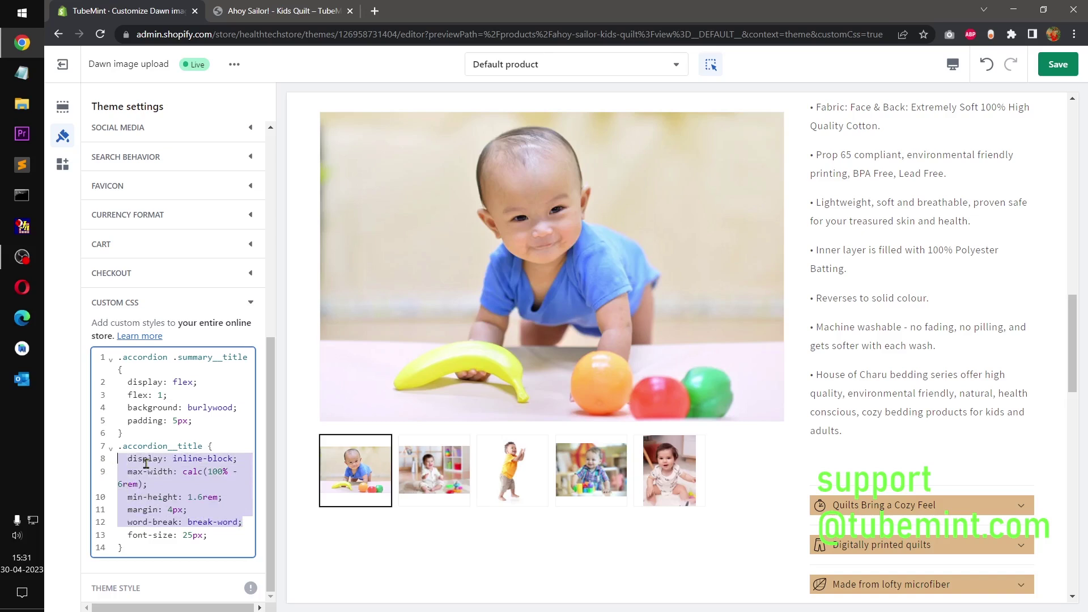
{"action": "key", "text": "BackSpace"}
{"action": "key", "text": "Delete"}
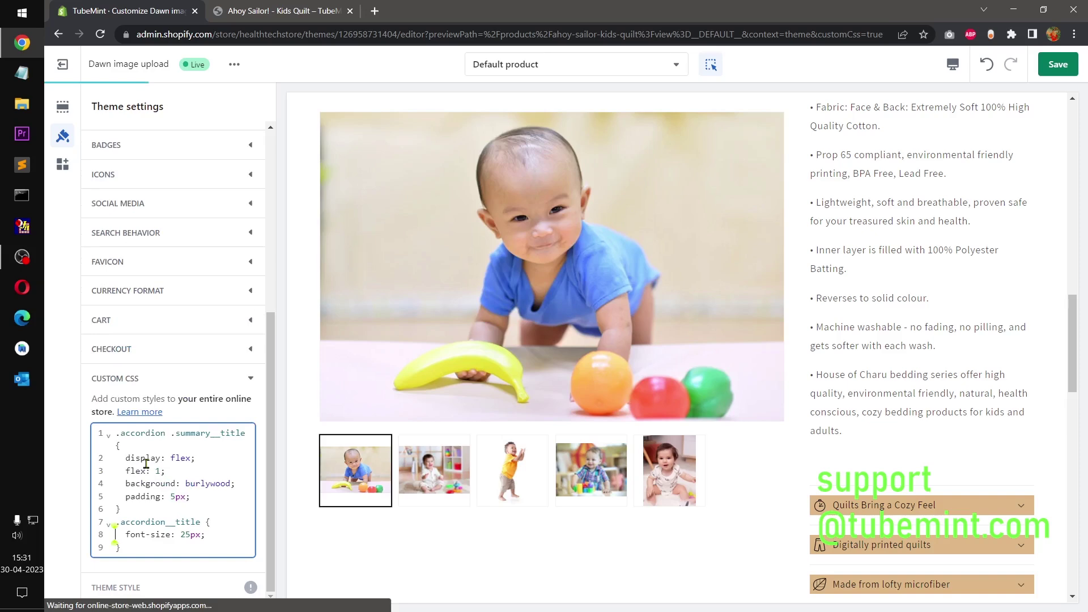
Save the custom CSS and check the enlarged burlywood row titles in the preview
{"action": "left_click", "coordinate": [1057, 64]}
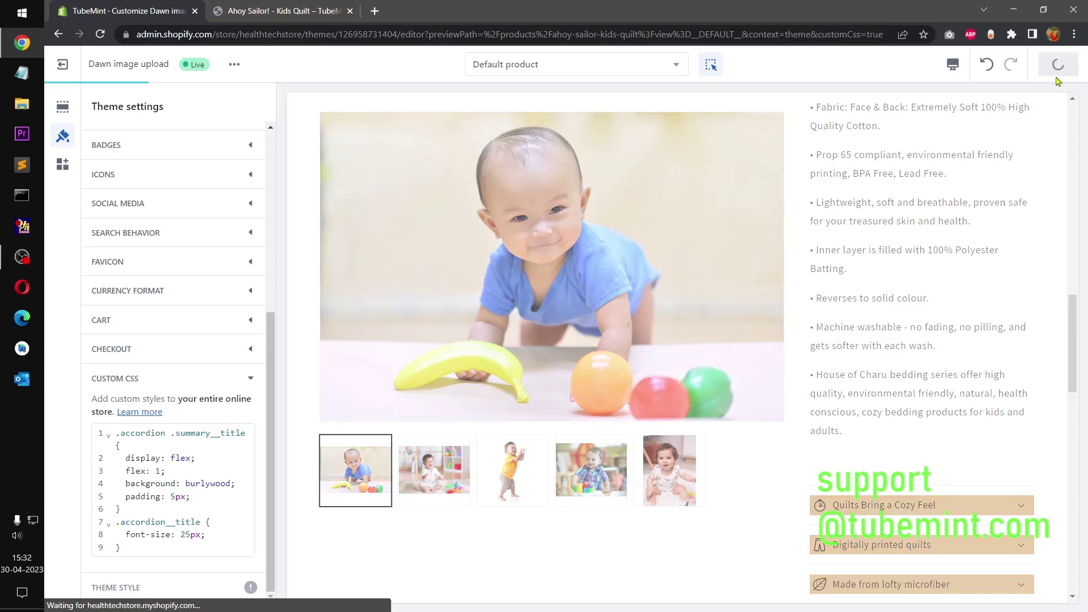
{"action": "left_click", "coordinate": [254, 5]}
{"action": "left_click", "coordinate": [120, 7]}
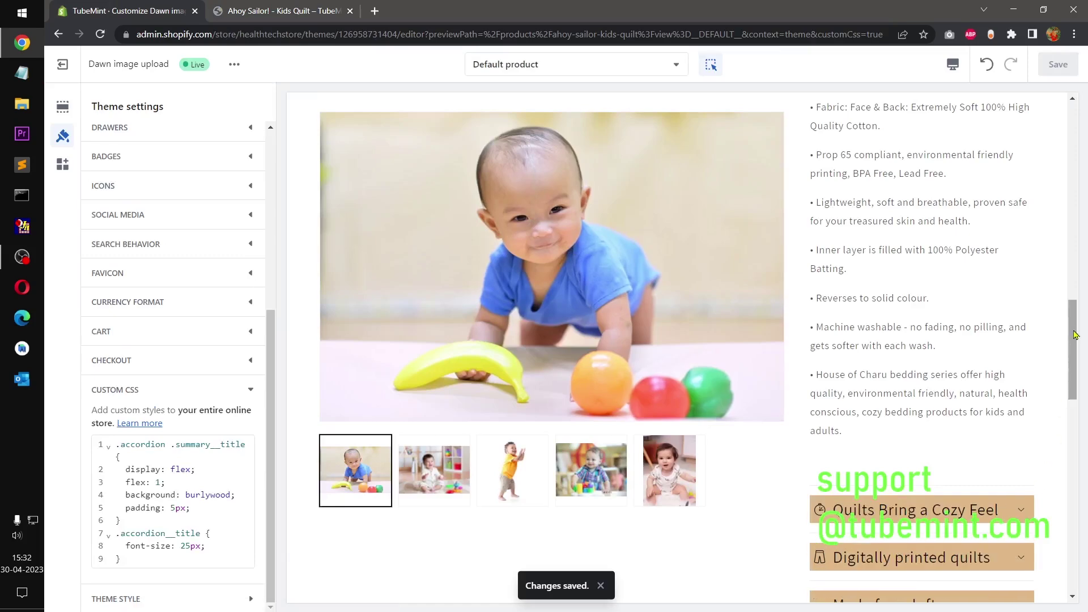
{"action": "left_click_drag", "start_coordinate": [1080, 347], "coordinate": [1081, 393]}
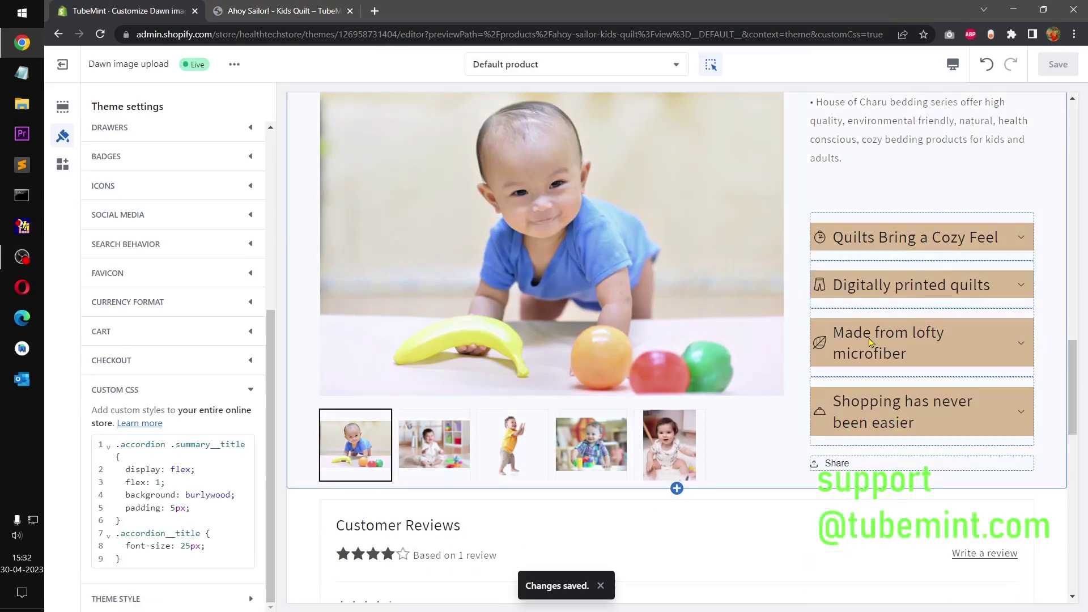
{"action": "left_click", "coordinate": [1012, 344]}
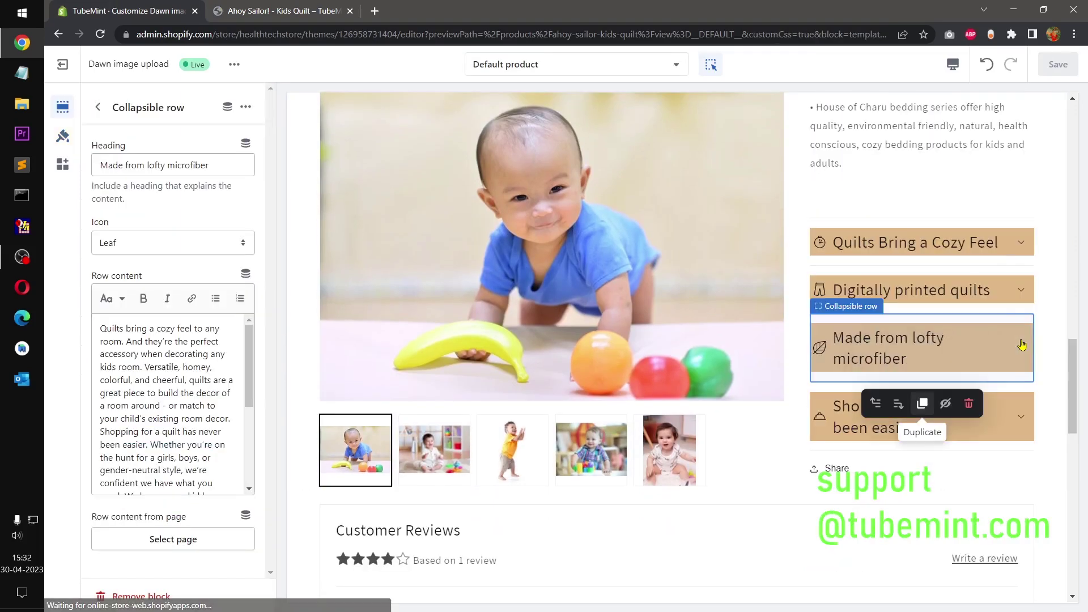
{"action": "left_click", "coordinate": [1022, 345]}
{"action": "left_click", "coordinate": [1023, 356]}
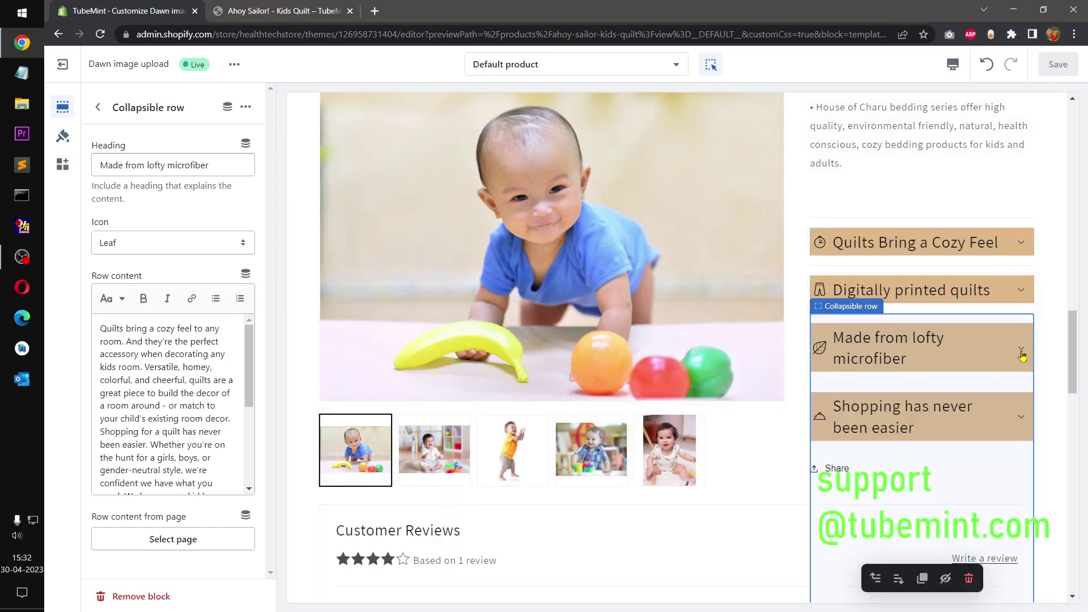
{"action": "left_click", "coordinate": [1022, 292]}
{"action": "left_click", "coordinate": [1022, 291]}
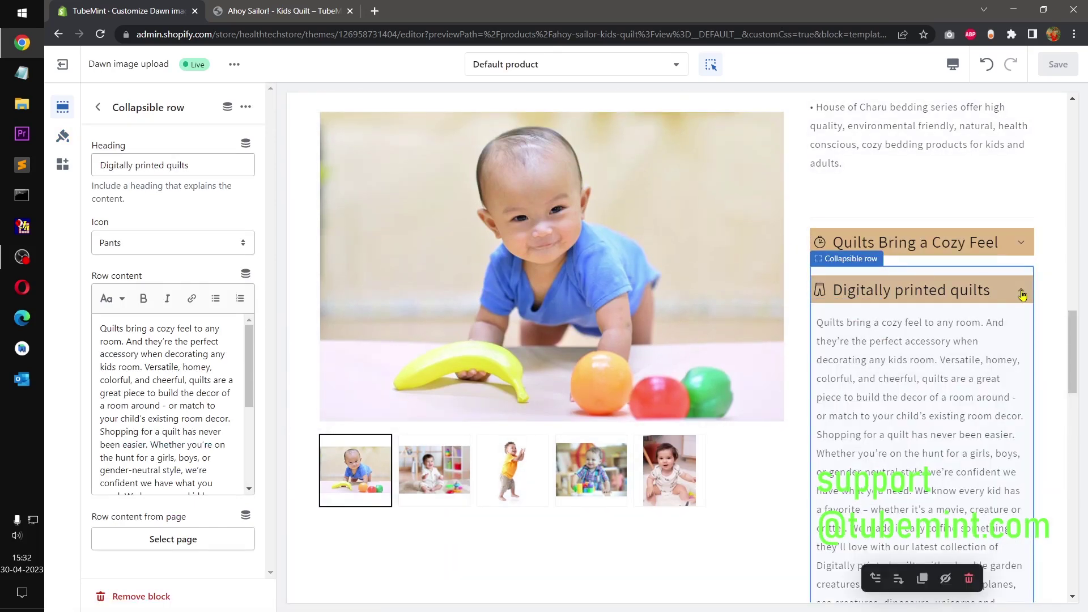
{"action": "left_click", "coordinate": [1022, 292]}
{"action": "left_click", "coordinate": [1022, 245]}
{"action": "left_click", "coordinate": [1020, 244]}
{"action": "left_click", "coordinate": [1014, 248]}
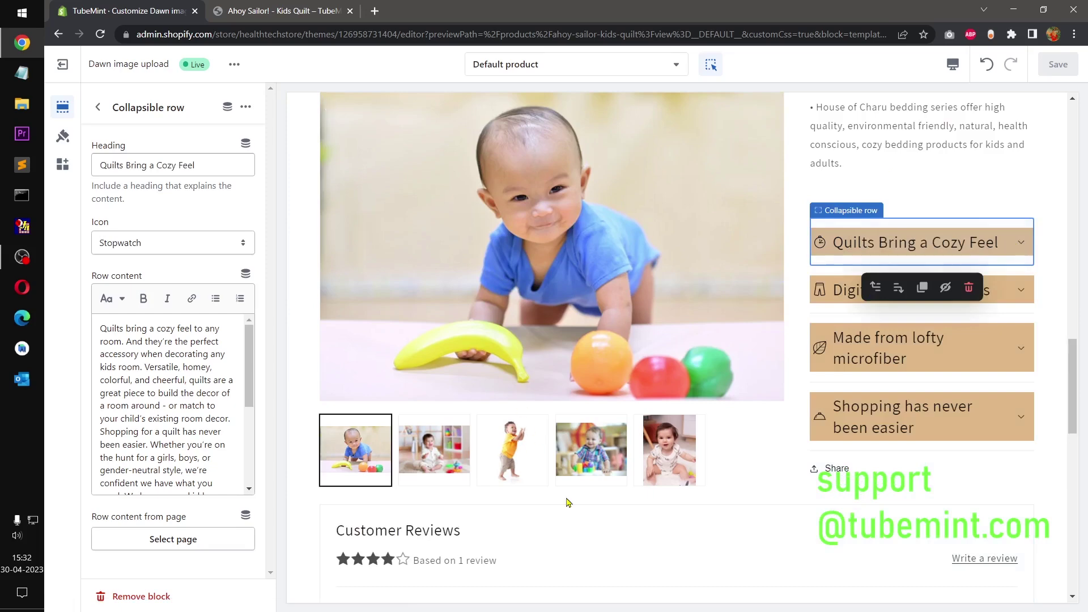
Reload the live storefront, close DevTools, and open Antique Drawers from You may also like
{"action": "left_click", "coordinate": [258, 5]}
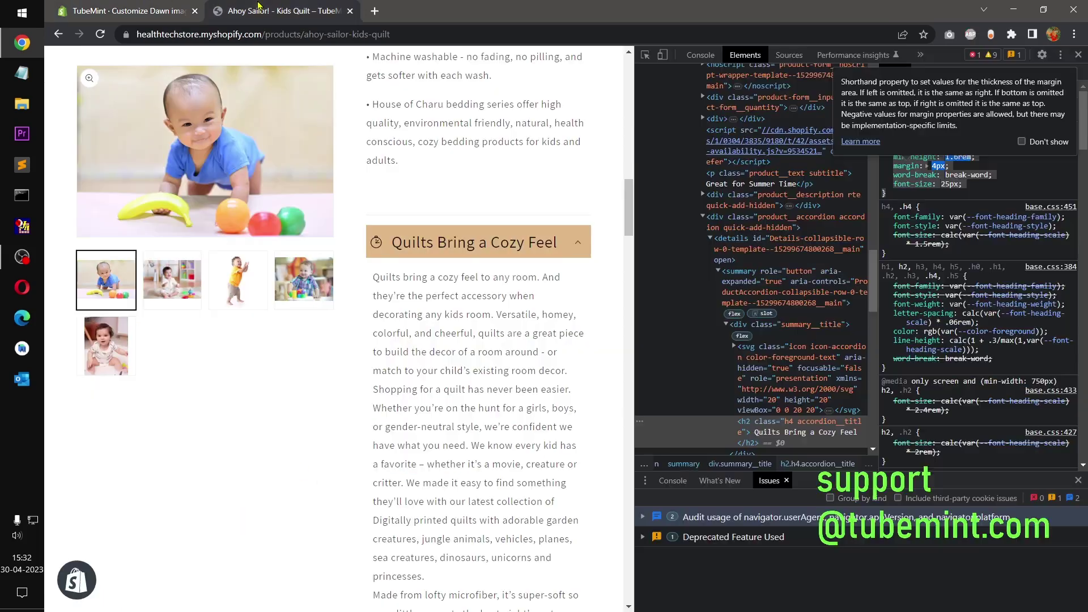
{"action": "key", "text": "F5"}
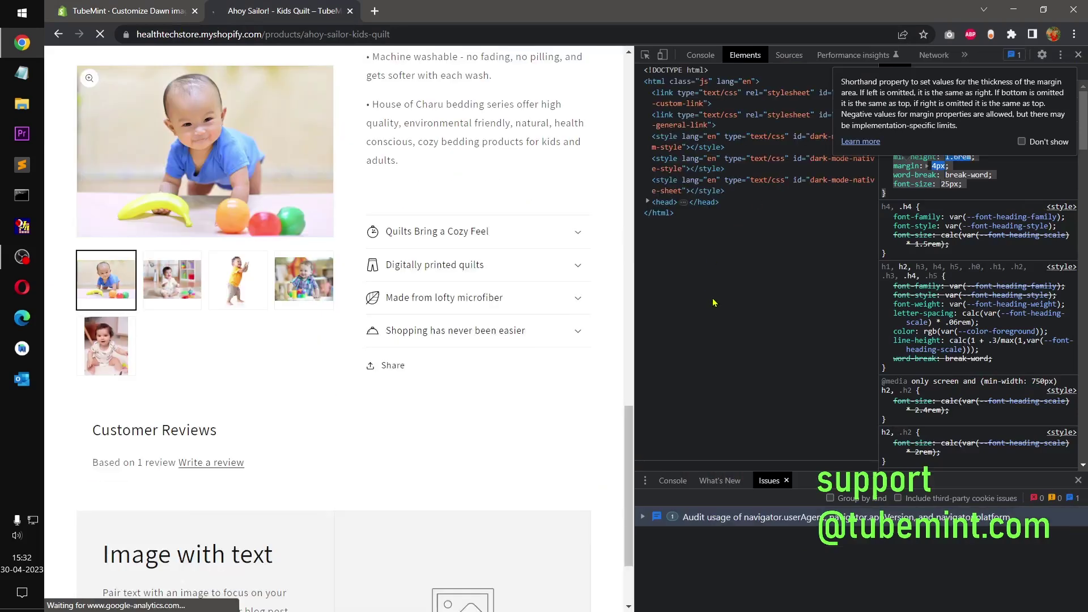
{"action": "left_click", "coordinate": [1079, 55]}
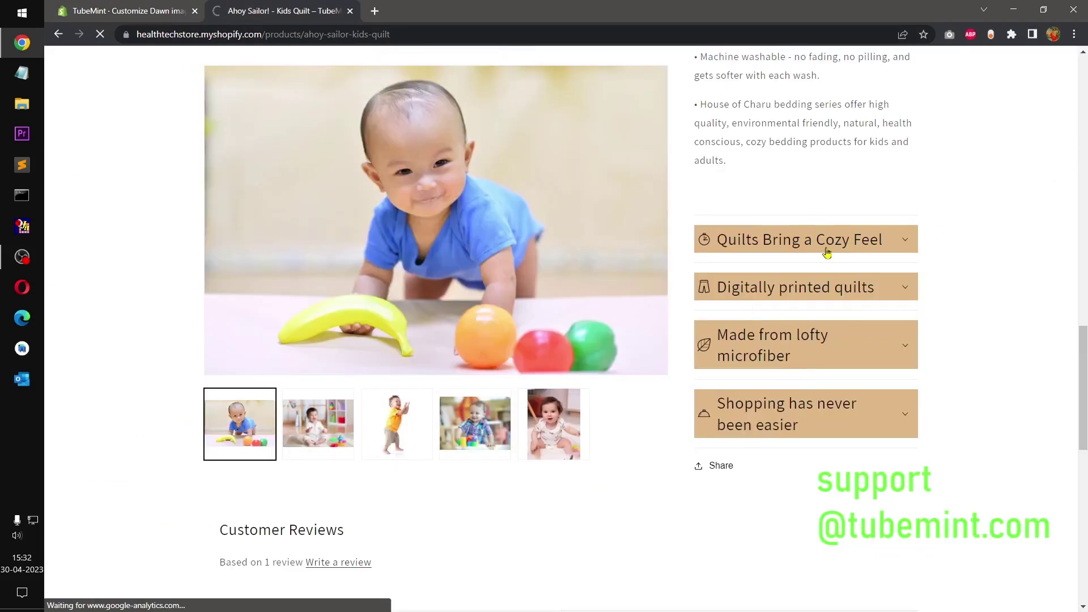
{"action": "scroll", "coordinate": [530, 426], "scroll_direction": "down", "scroll_amount": 10}
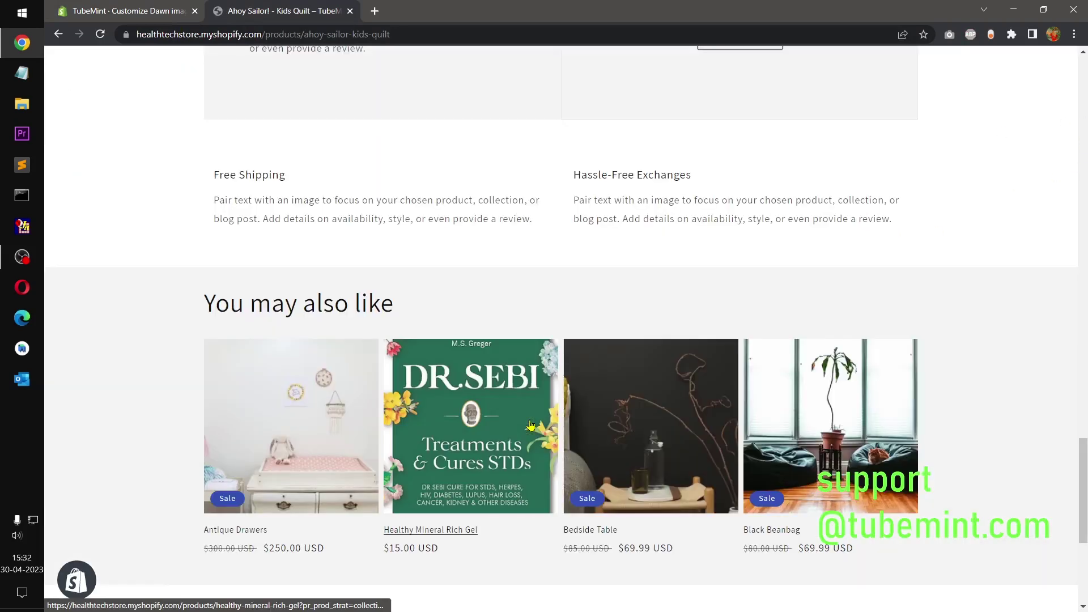
{"action": "left_click", "coordinate": [283, 531]}
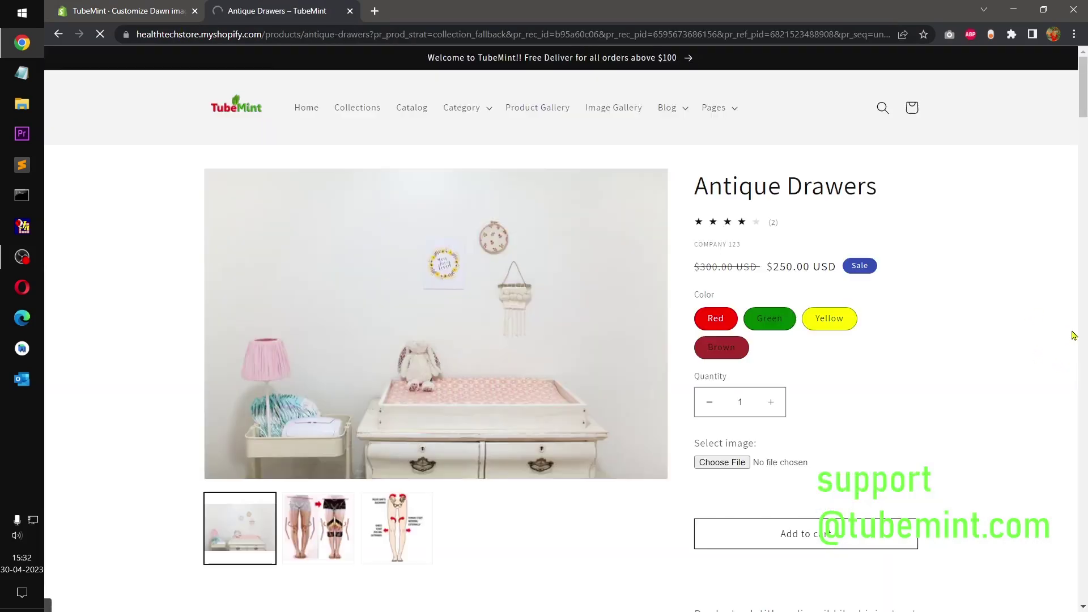
Test each collapsible row: Quilts Bring a Cozy Feel, Digitally printed quilts, lofty microfiber, Shopping
{"action": "left_click_drag", "start_coordinate": [1085, 112], "coordinate": [1083, 494]}
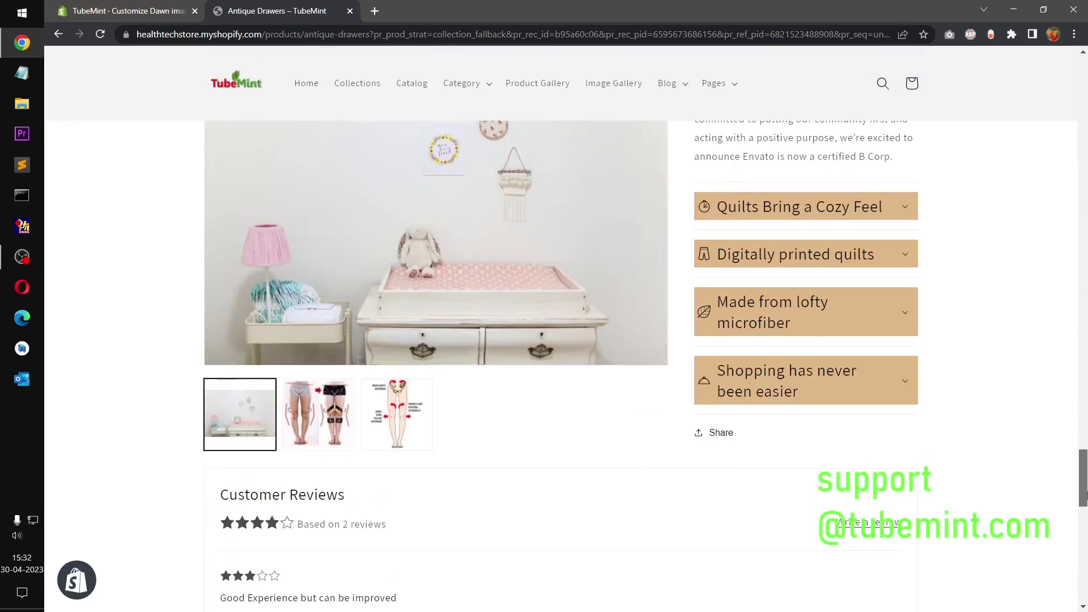
{"action": "left_click", "coordinate": [907, 212]}
{"action": "left_click", "coordinate": [908, 213]}
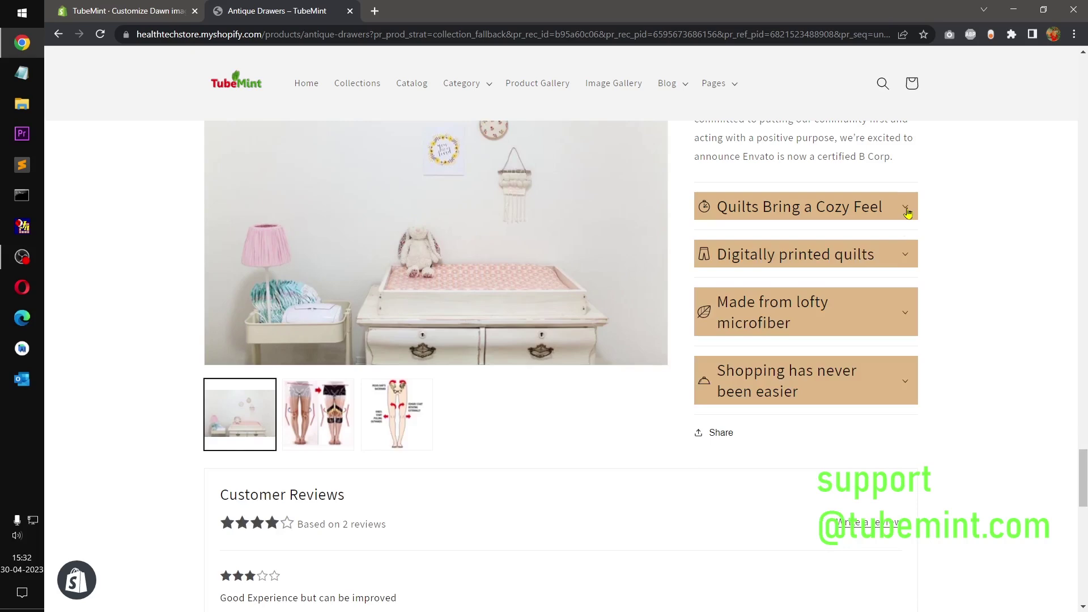
{"action": "left_click", "coordinate": [903, 255]}
{"action": "left_click", "coordinate": [904, 255]}
{"action": "left_click", "coordinate": [902, 323]}
{"action": "left_click", "coordinate": [901, 323]}
{"action": "left_click", "coordinate": [905, 397]}
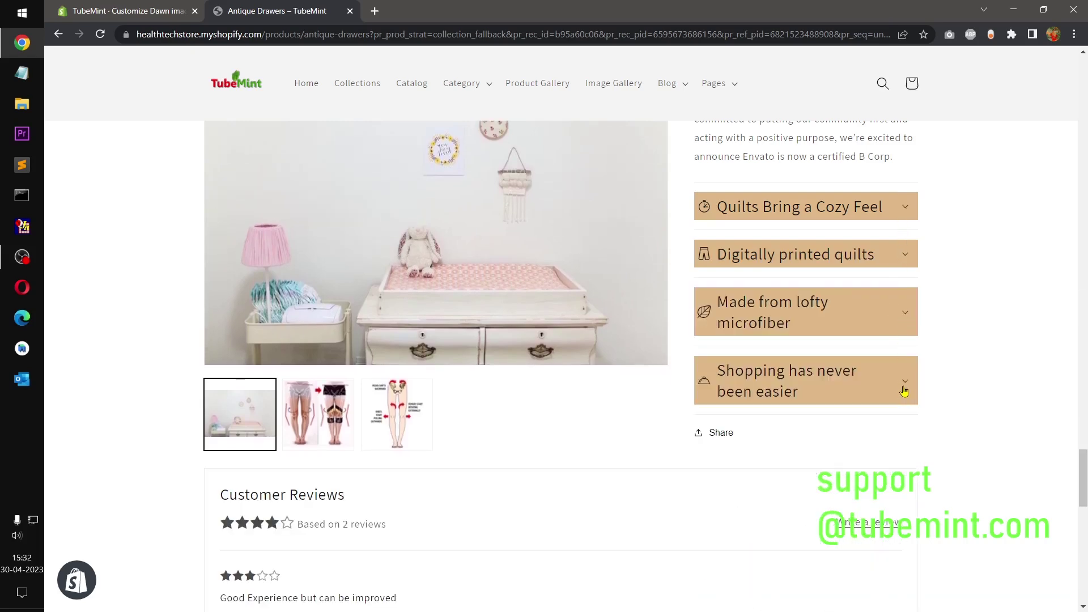